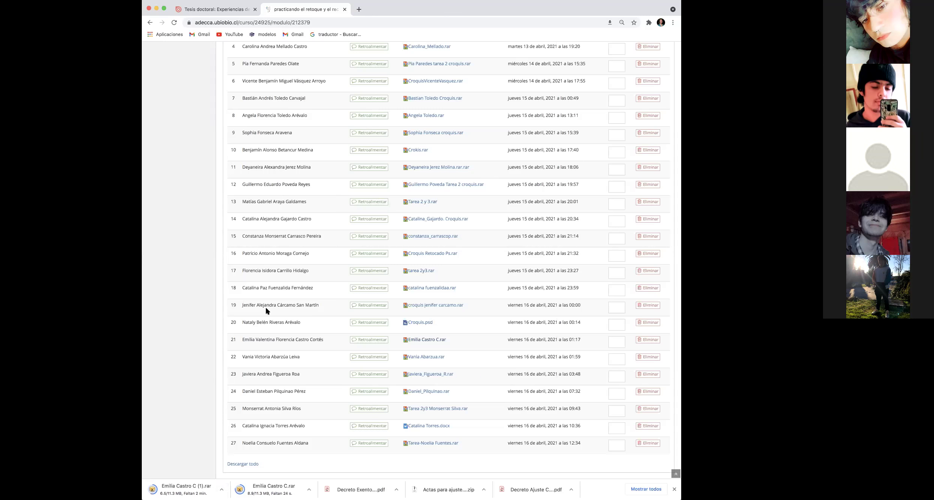
Find the submission Croquis Retocado Ps.rar in row 16 of the assignment list and download it.
scroll(269, 361, "up", 2)
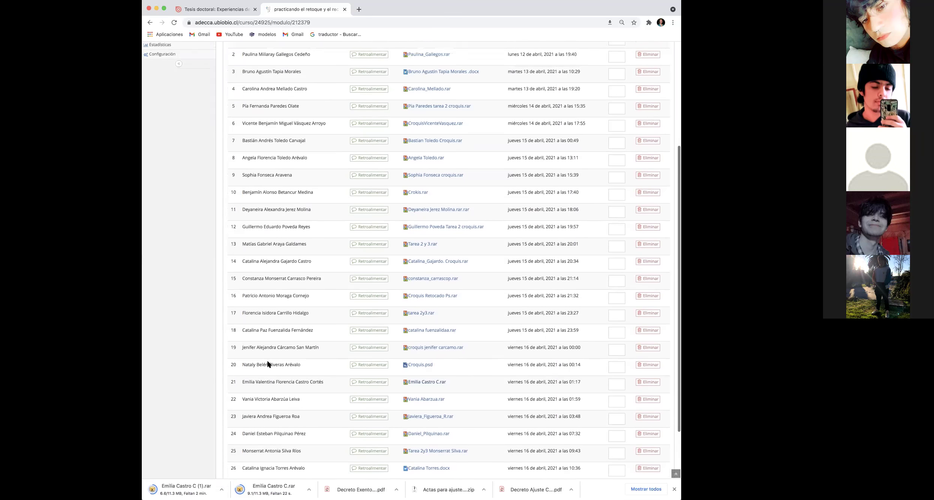
scroll(266, 361, "down", 3)
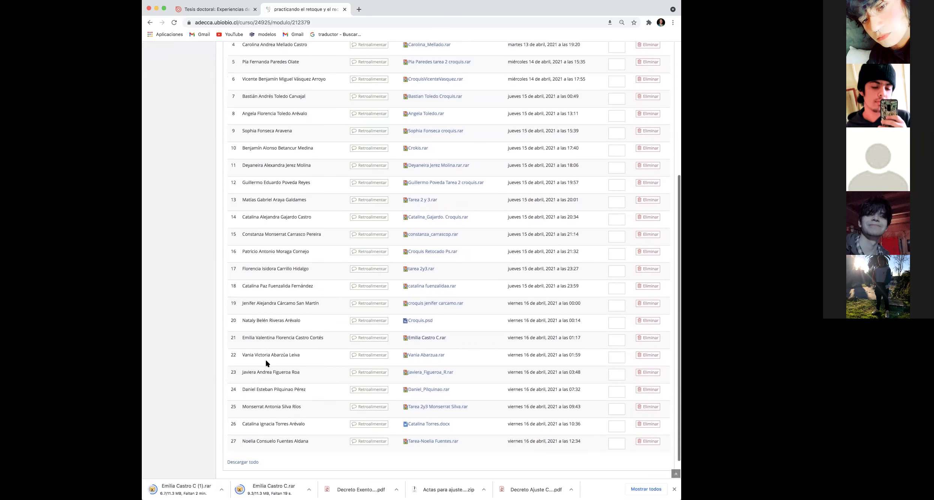
scroll(266, 361, "up", 2)
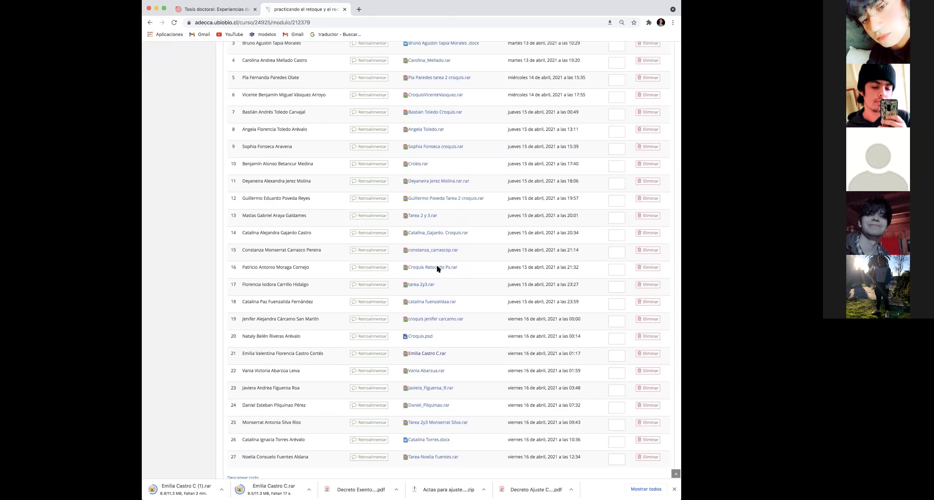
left_click(436, 267)
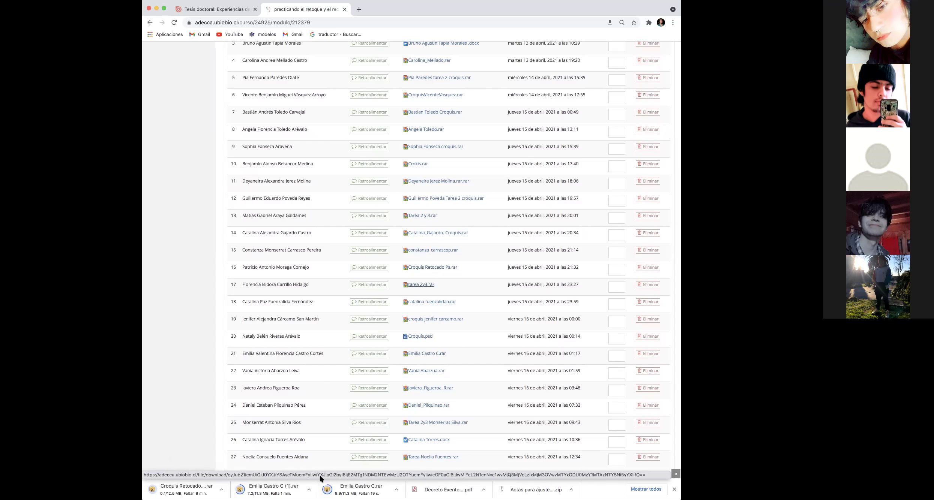
Cancel the duplicate "(1).rar" download and open the original copy of that archive.
left_click(309, 490)
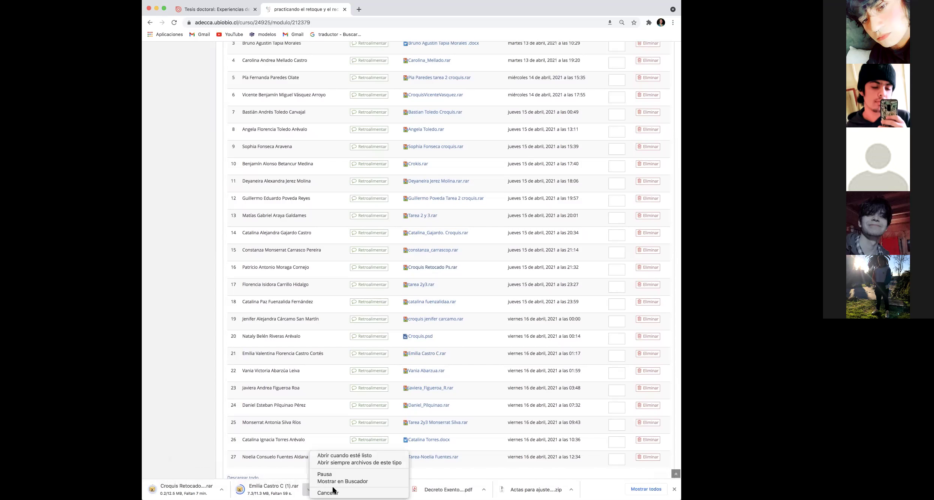
left_click(328, 493)
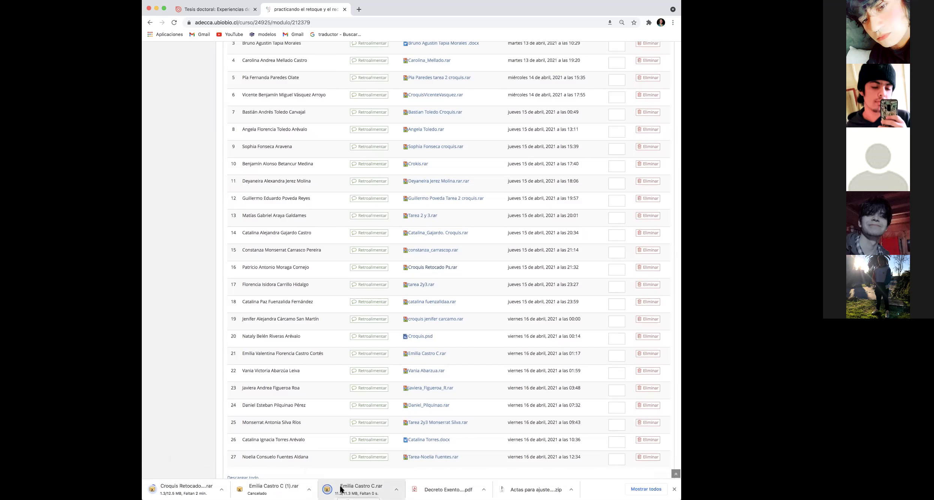
left_click(341, 489)
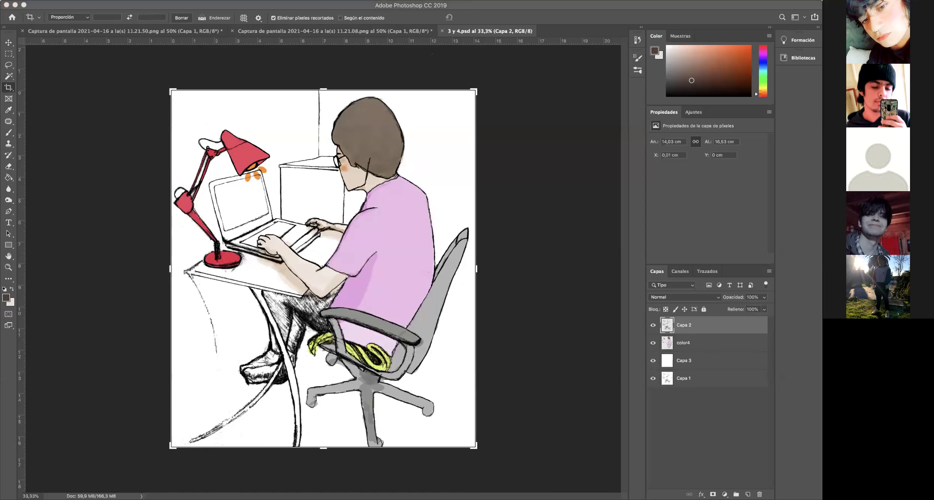
Switch to Photoshop and isolate the Capa 1 layer in 3 y 4.psd to view the original scanned sketch.
left_click(460, 5)
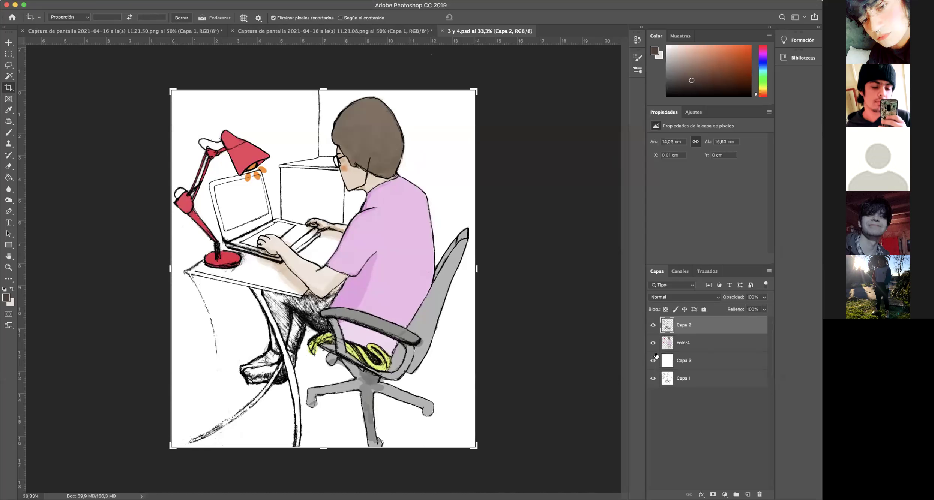
left_click(653, 379, "alt")
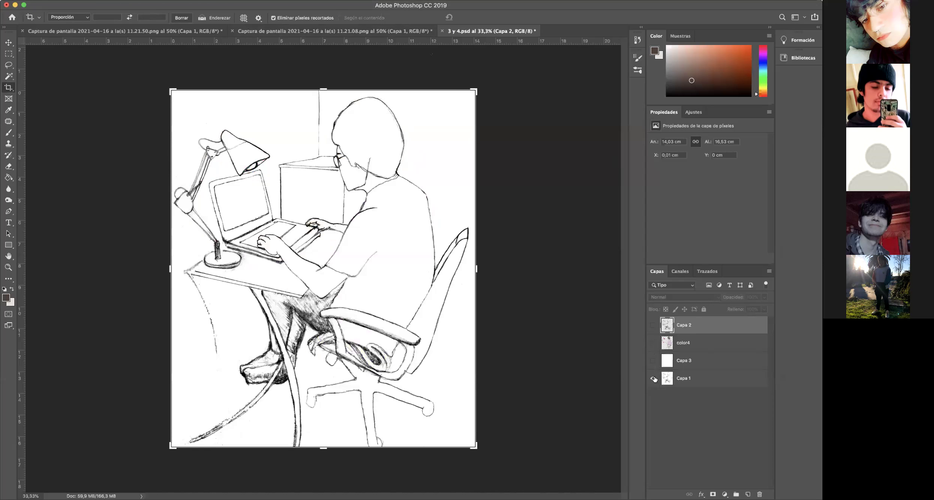
left_click(654, 378)
left_click(655, 379)
left_click(9, 267)
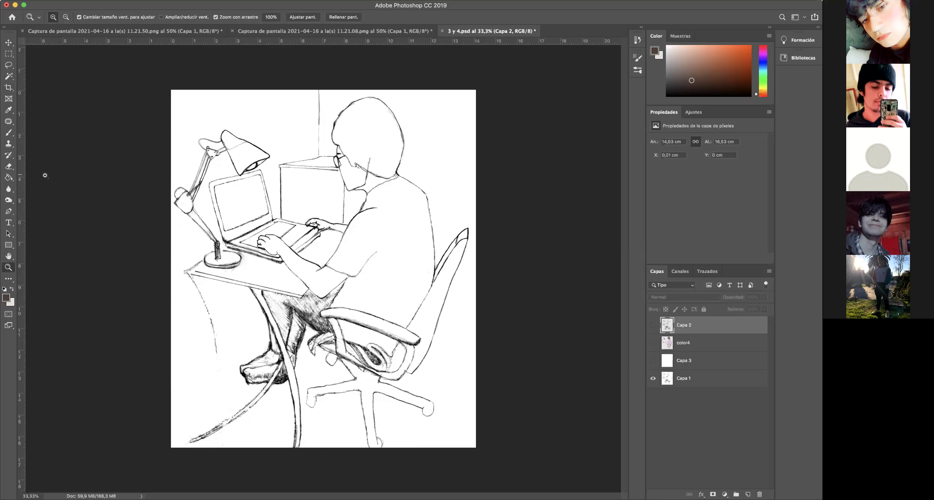
left_click(8, 42)
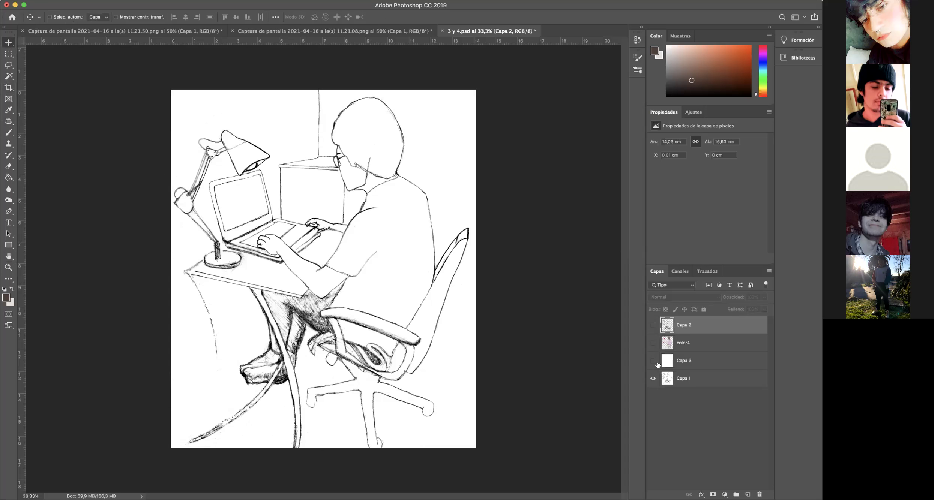
Turn on the white Capa 3 layer, check color4 briefly, and show the Capa 2 line art over the white background.
left_click(652, 361)
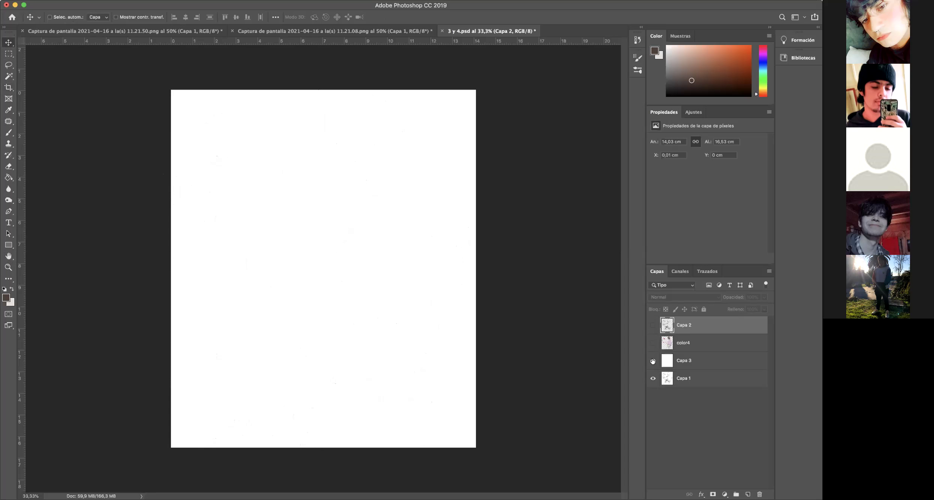
left_click(652, 361)
left_click(652, 354)
left_click(652, 343)
left_click(652, 343)
left_click(652, 325)
left_click(652, 325)
left_click(652, 325)
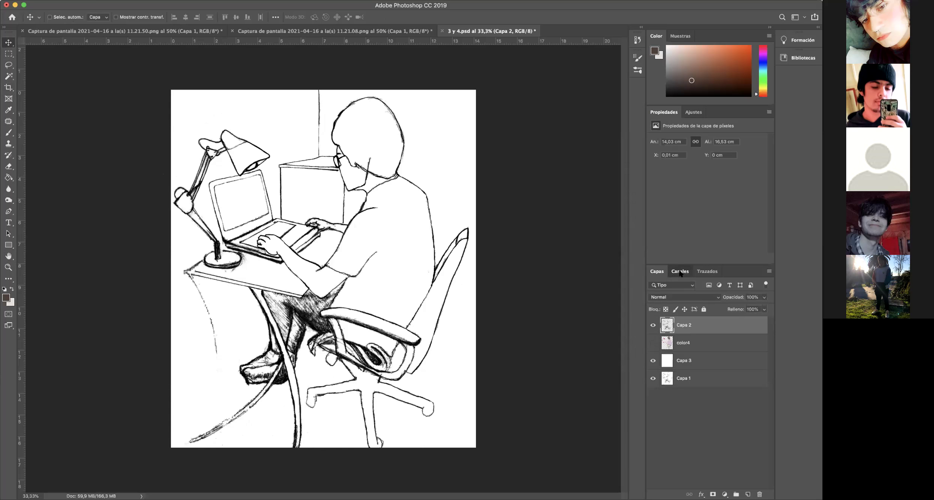
Hide Capa 3 and Capa 1 to view the Capa 2 line art alone on transparency.
left_click(680, 272)
left_click(657, 272)
left_click(653, 360)
left_click(652, 379)
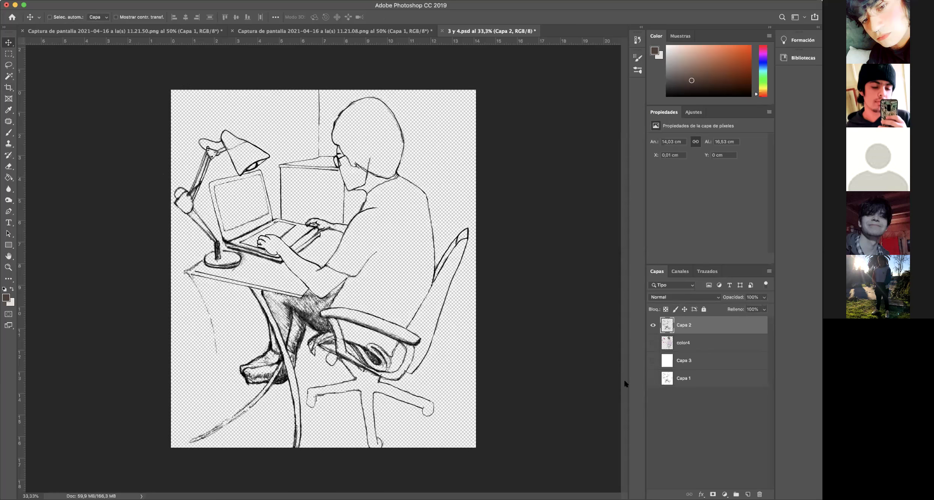
Compare Capa 1 on its own with the stack of Capa 2, color4 and Capa 3 displayed without it.
left_click(654, 324)
left_click(653, 378)
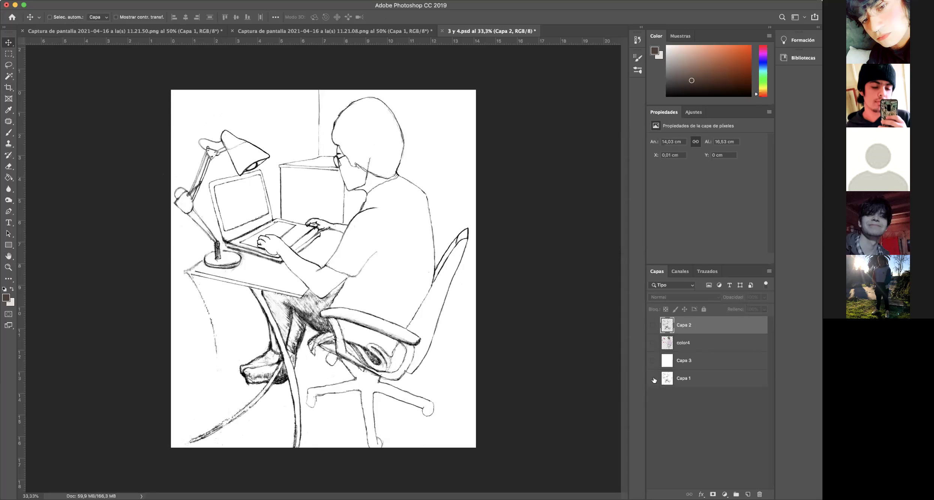
left_click(653, 379)
left_click(653, 326)
left_click(652, 343)
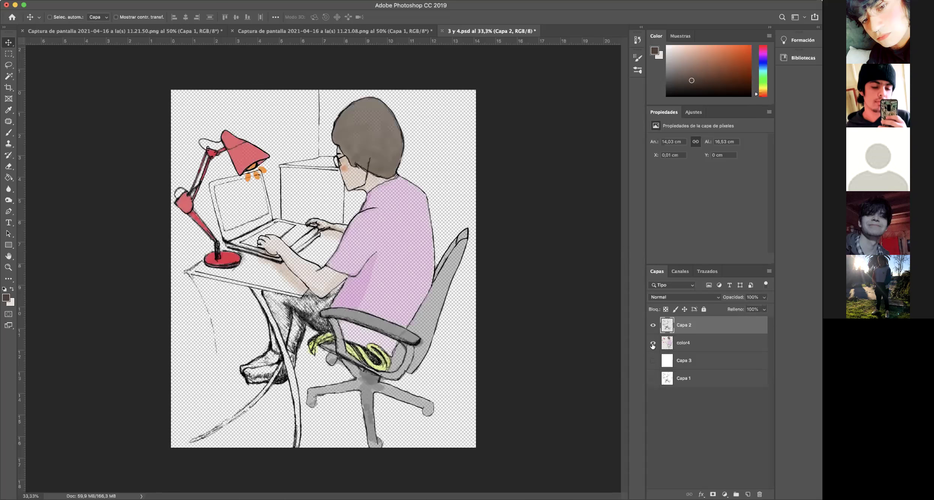
left_click(653, 361)
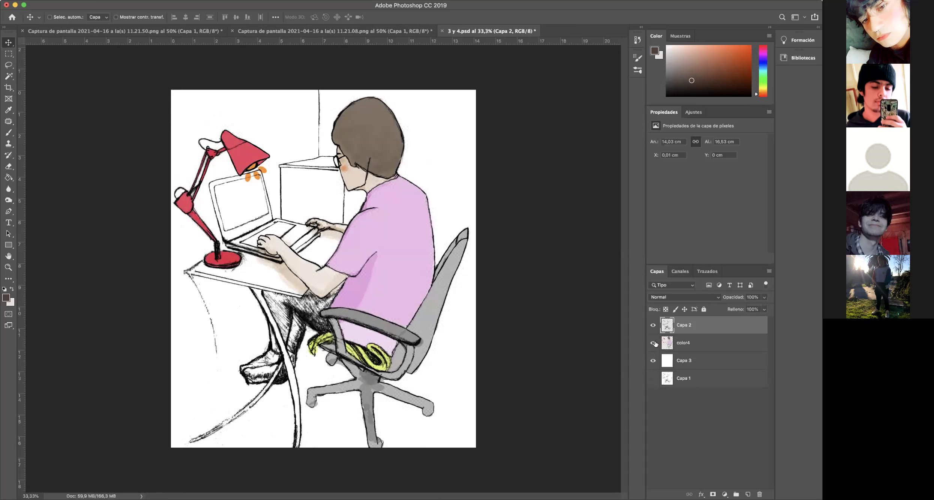
Hide color4, Capa 3 and Capa 2 and display only the Capa 1 sketch.
left_click(652, 344)
left_click(653, 361)
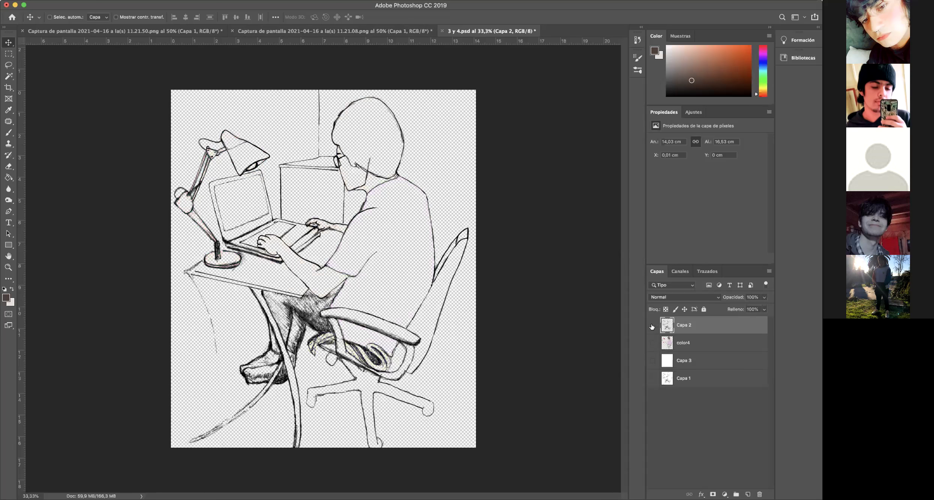
left_click(652, 325)
left_click(653, 378)
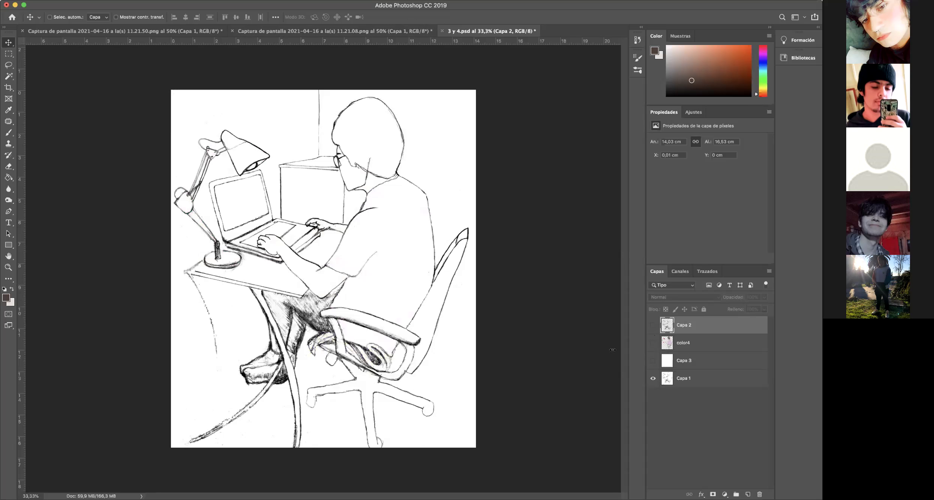
Examine the line quality of the Capa 1 sketch up close and as a whole.
left_click(8, 267)
left_click_drag(322, 348, 482, 282)
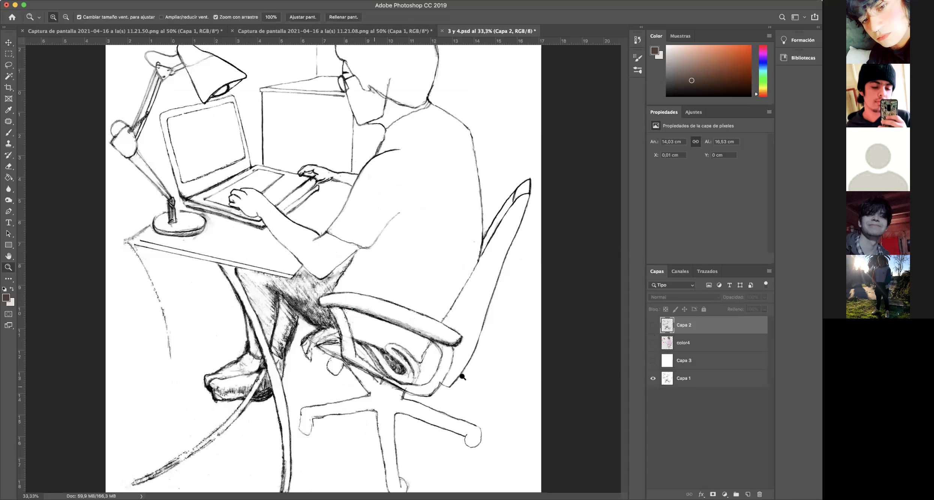
left_click(482, 282)
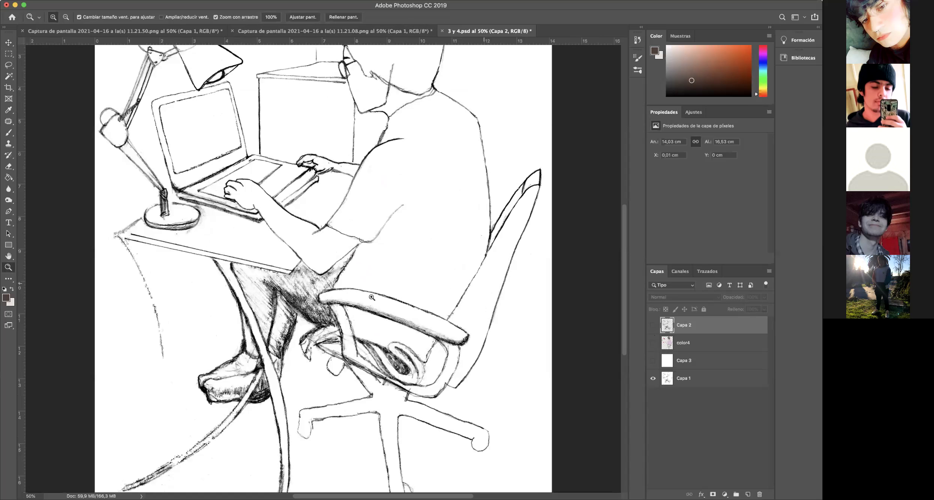
scroll(371, 297, "up", 5)
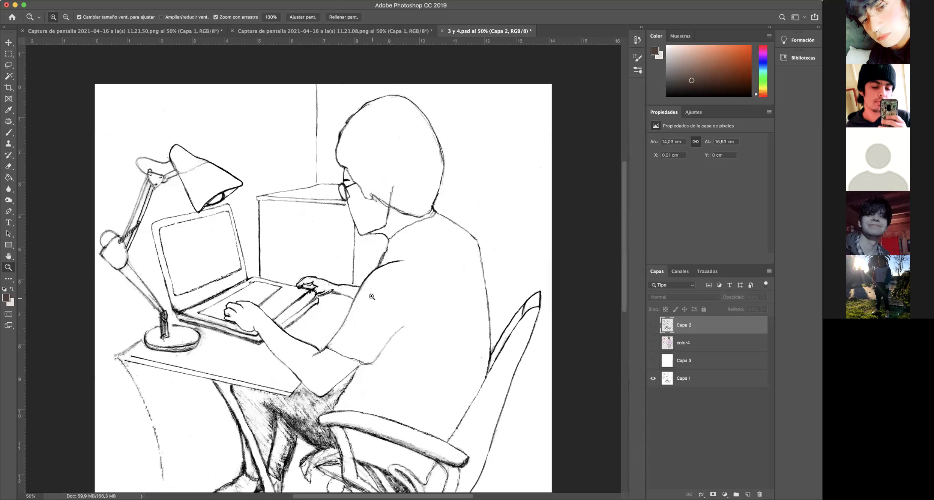
left_click(384, 280, "alt")
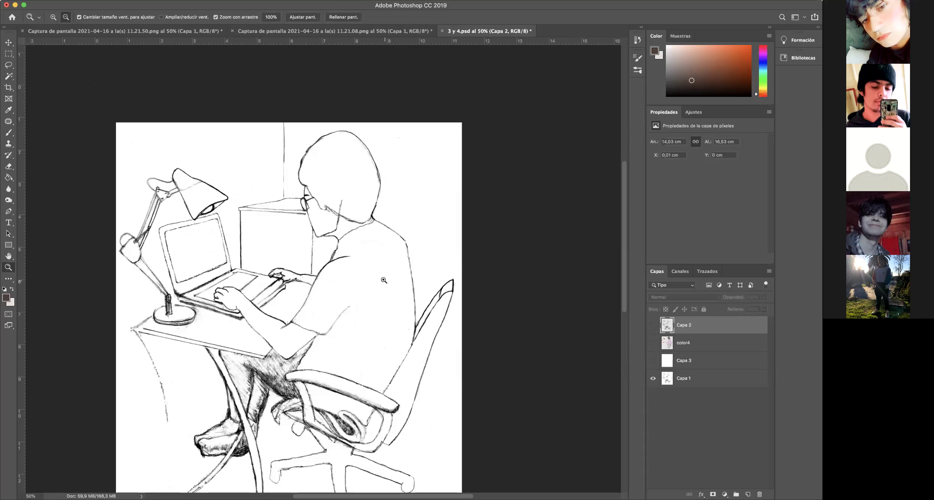
left_click(383, 280, "alt")
scroll(383, 281, "down", 3)
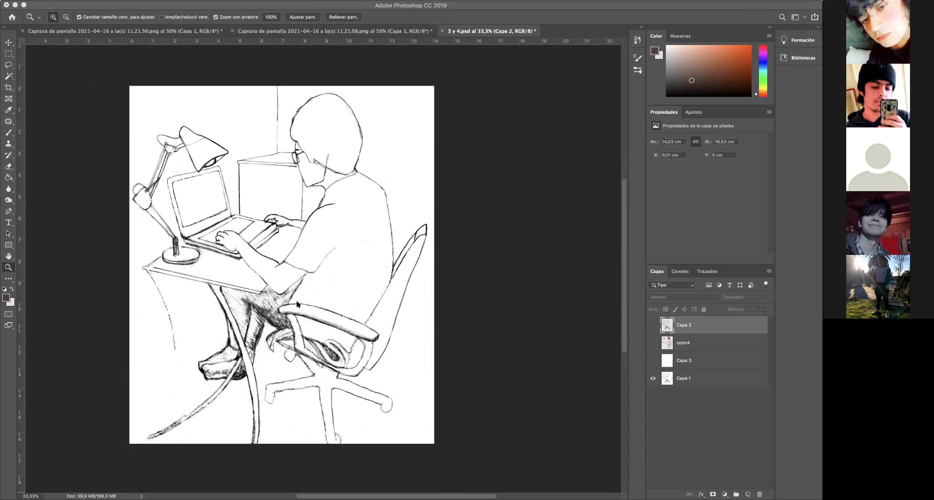
scroll(296, 300, "down", 9)
scroll(296, 300, "right", 4)
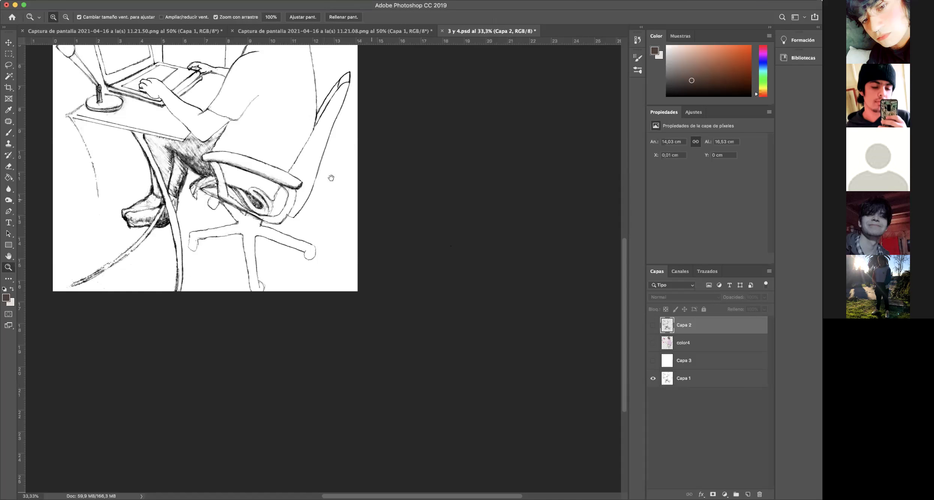
left_click_drag(391, 253, 440, 320)
key("super+r")
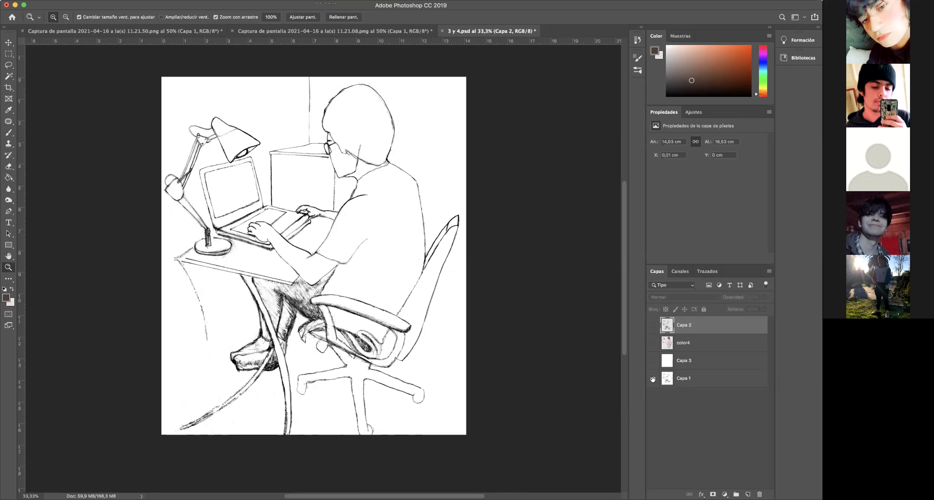
Hide Capa 1 and show the Capa 2, color4 and Capa 3 layers.
left_click(653, 380)
left_click(653, 325)
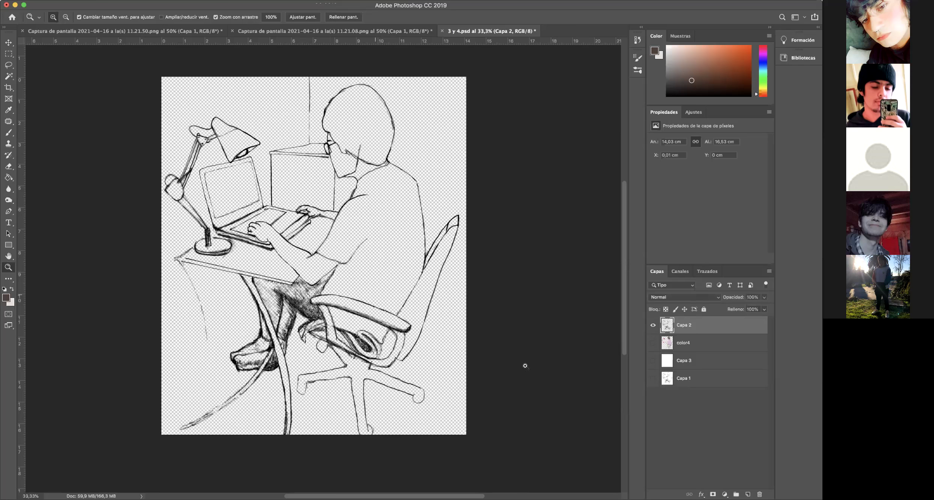
left_click(652, 343)
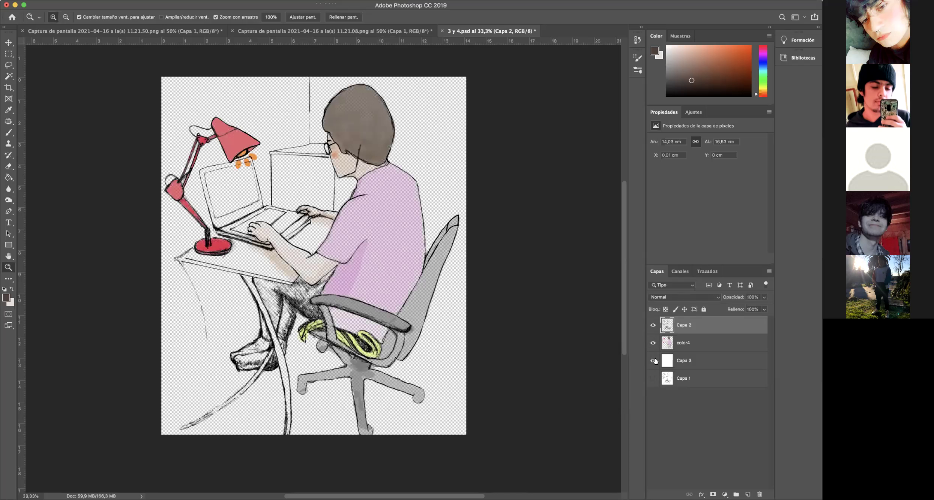
left_click(653, 360)
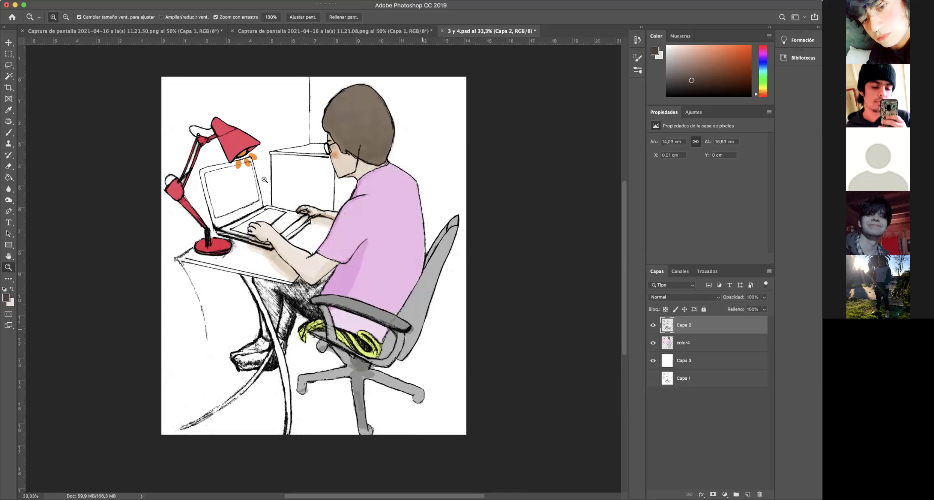
Inspect the coloured drawing at 50% zoom, toggling the Capa 2 line art to compare it with color4, and reselect Capa 2.
left_click(318, 282)
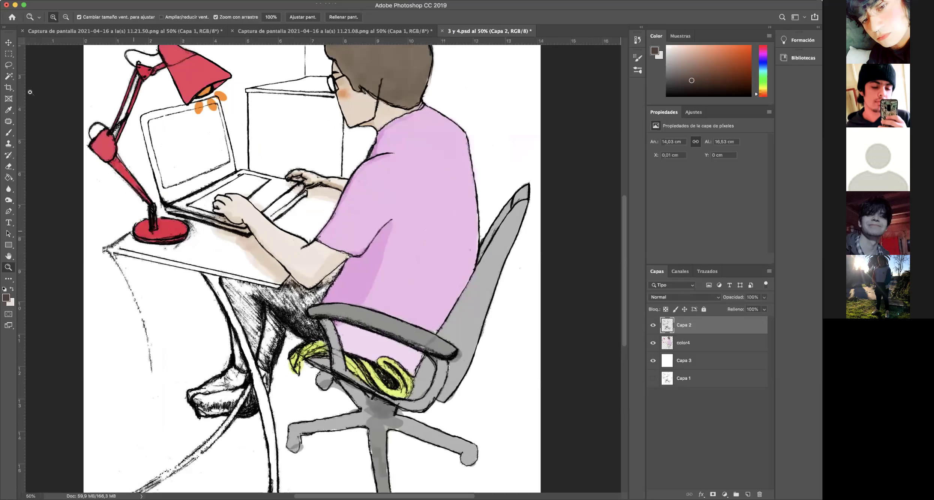
key("v")
left_click(8, 54)
scroll(436, 259, "up", 2)
scroll(436, 259, "up", 2)
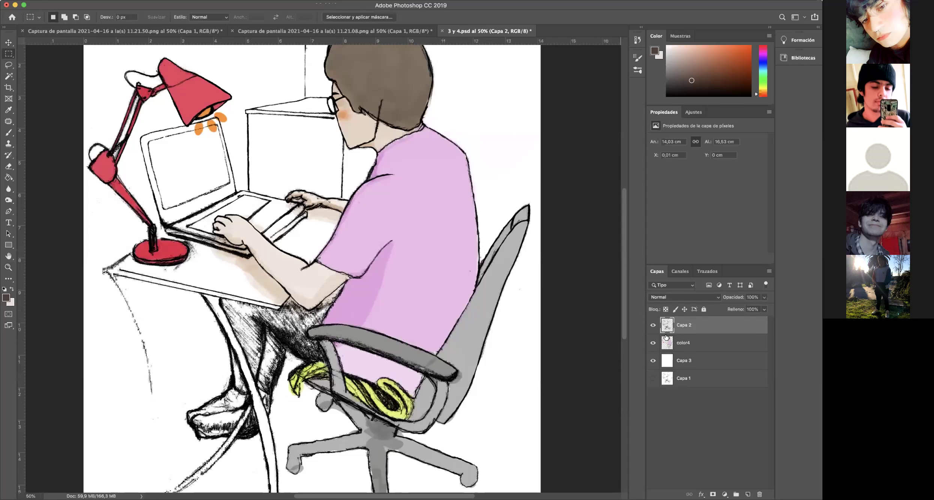
left_click(652, 325)
left_click(652, 325)
left_click(687, 342)
left_click(652, 326)
left_click(652, 325)
left_click(678, 327)
Try 87% opacity on the Capa 2 layer and restore it to 100%.
left_click_drag(755, 307, 757, 308)
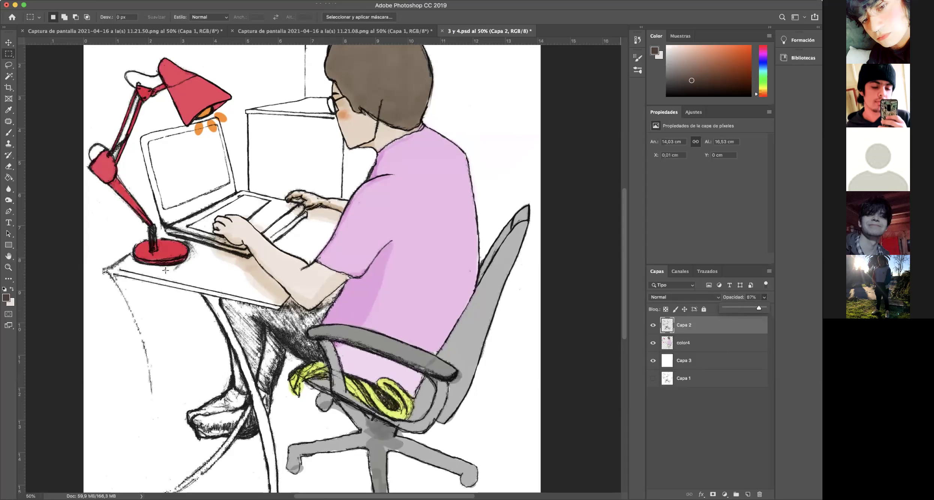
left_click(8, 267)
left_click(311, 311, "alt")
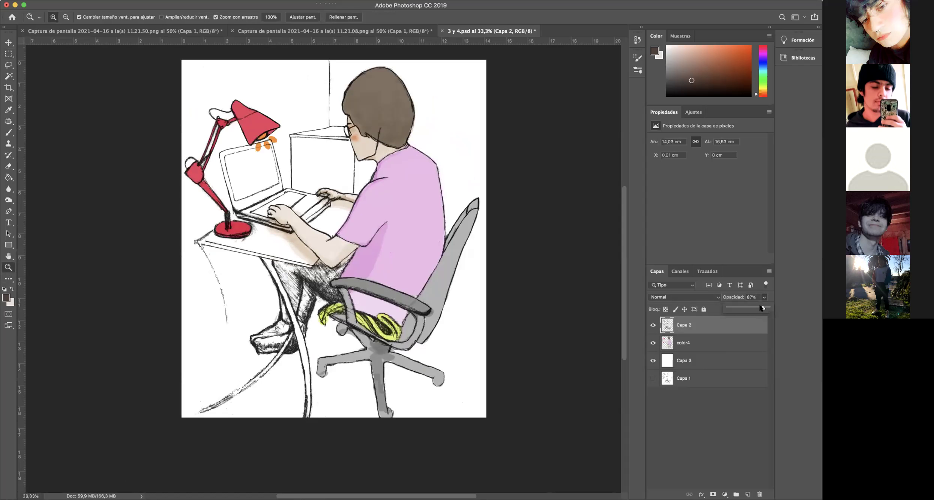
left_click_drag(767, 308, 757, 309)
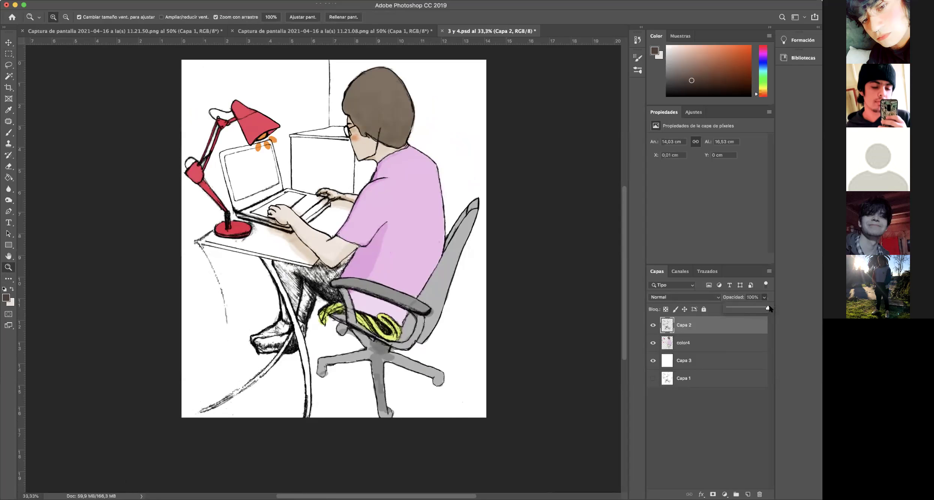
Set the Eraser to 429 px and 23% opacity and try it on the Capa 2 line art near the lamp base.
left_click(8, 166)
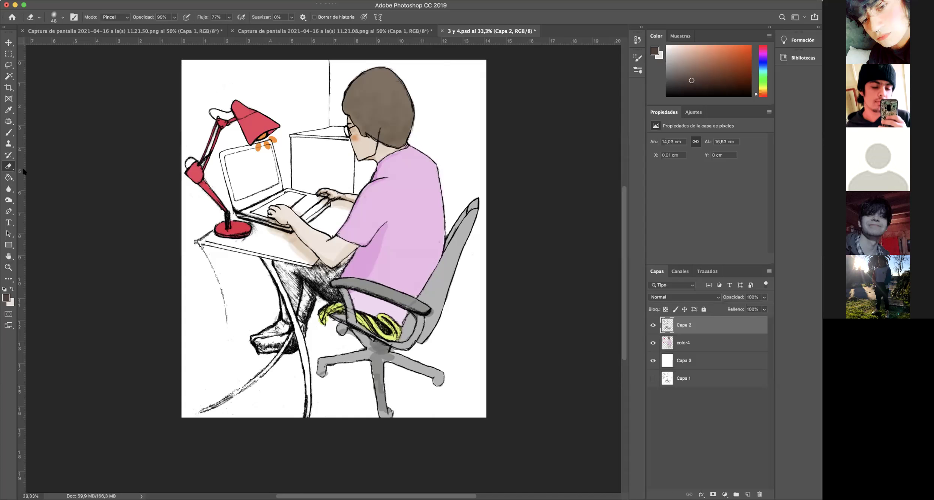
right_click(326, 205)
left_click(391, 226)
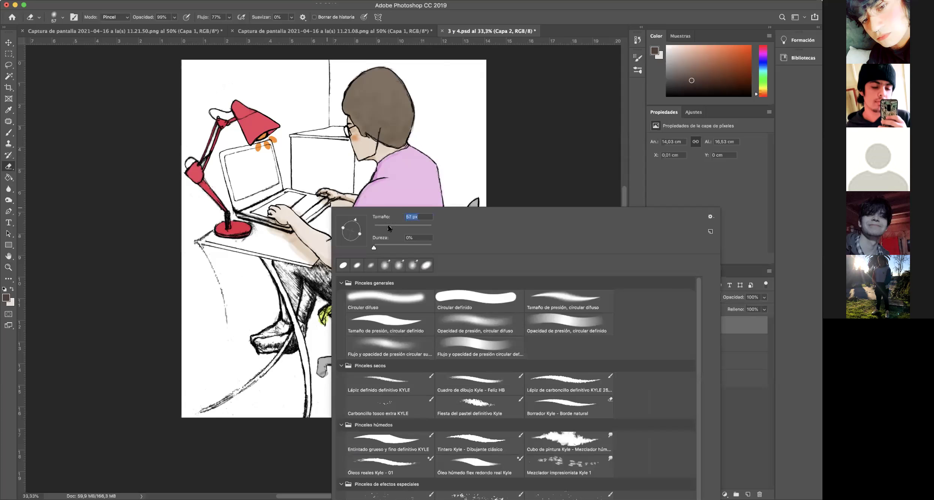
left_click_drag(413, 226, 424, 228)
left_click(174, 17)
left_click_drag(174, 28, 146, 27)
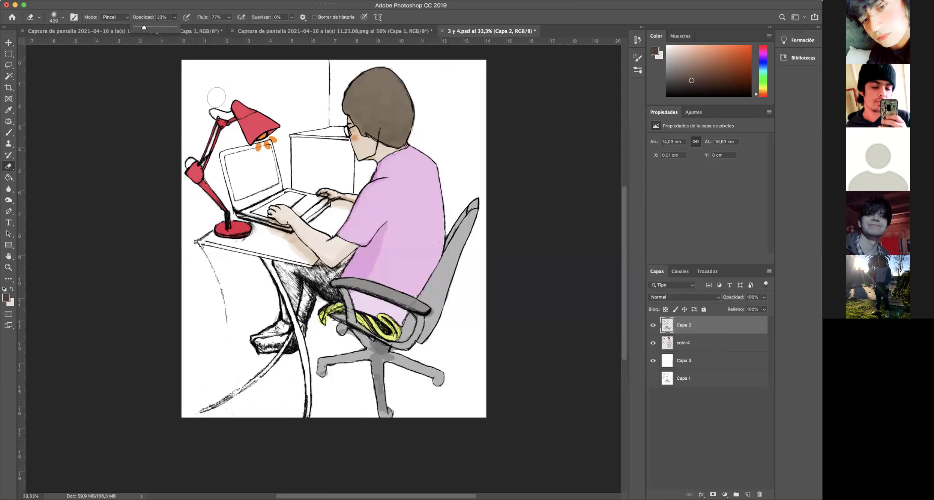
left_click(245, 224)
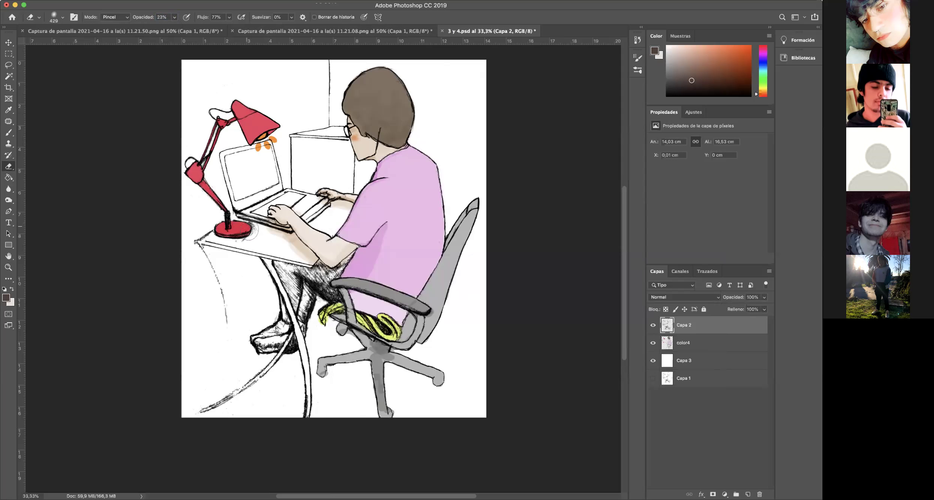
Lower the Eraser's opacity to 8%, lightly erase the line art around the desk and legs, and toggle Capa 2 for comparison.
left_click(174, 17)
left_click_drag(174, 28, 168, 27)
left_click(246, 241)
left_click(652, 325)
left_click(653, 325)
mouse_move(321, 299)
left_mouse_down()
mouse_move(311, 280)
mouse_move(323, 294)
mouse_move(300, 309)
mouse_move(305, 302)
left_mouse_up()
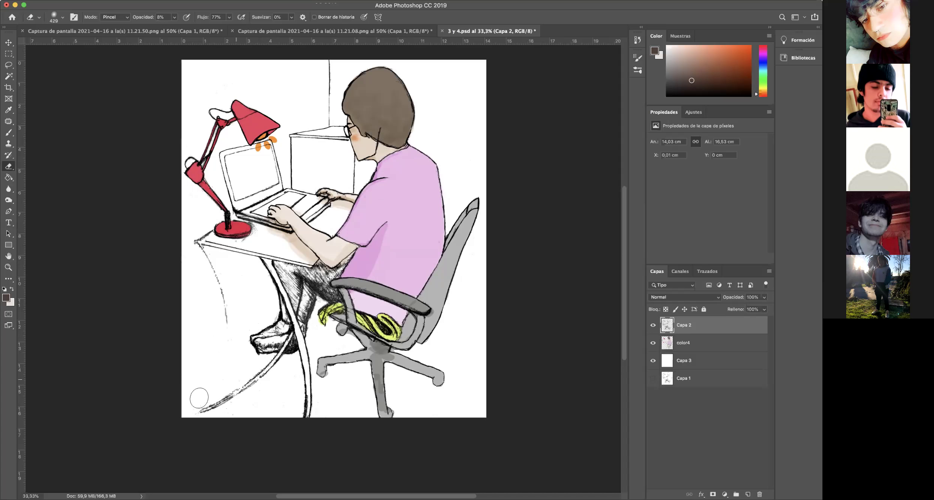
Raise the Eraser's opacity to 16% and then 38%, fading the Capa 2 lines of the shoes and table legs.
left_click(174, 18)
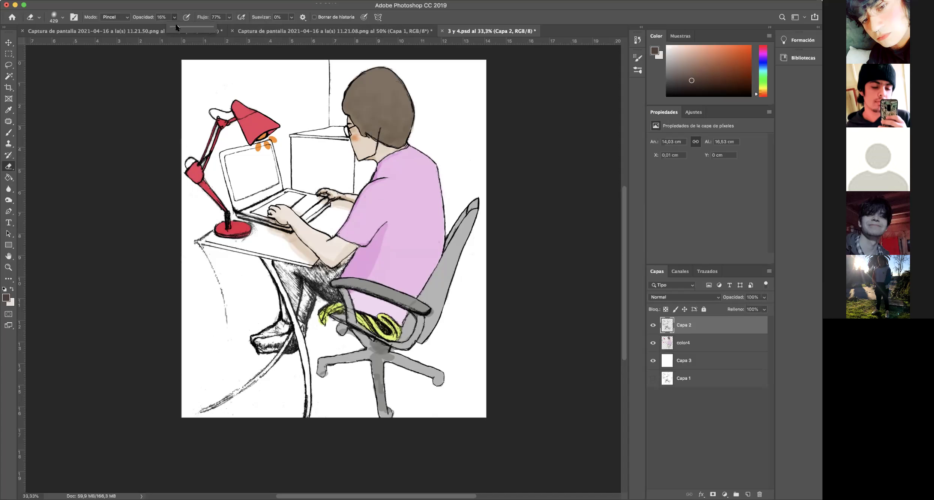
left_click(287, 334)
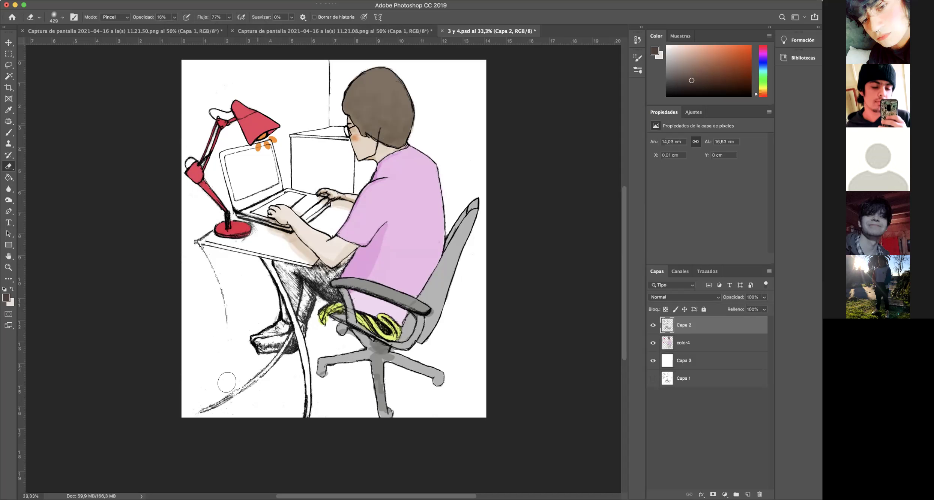
mouse_move(253, 322)
left_mouse_down()
mouse_move(265, 344)
mouse_move(256, 335)
mouse_move(273, 340)
mouse_move(276, 309)
left_mouse_up()
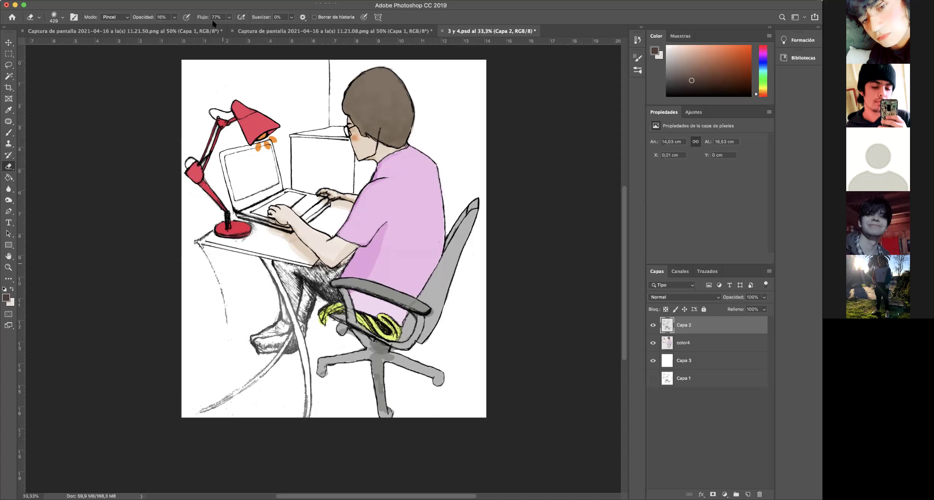
left_click(174, 17)
left_click(221, 397)
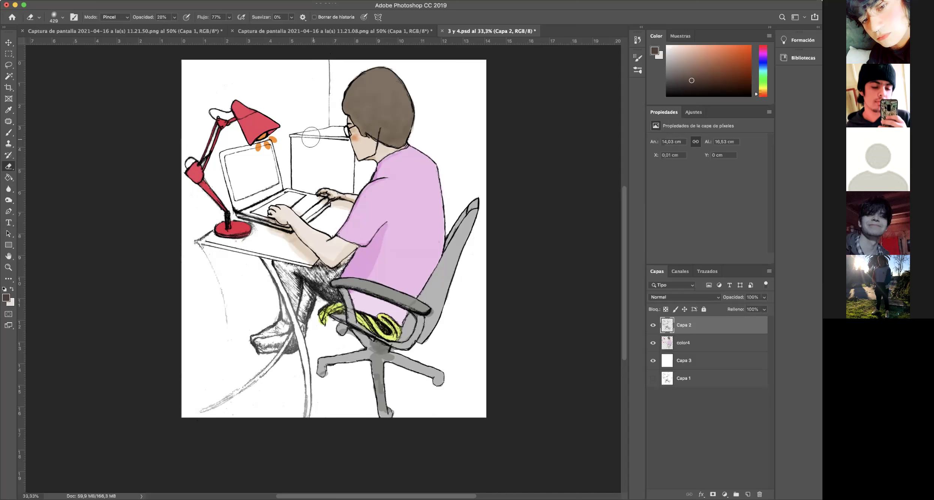
Set the Eraser size to 138 px, reduce it further, and fade the lines of the box behind the laptop.
right_click(311, 137)
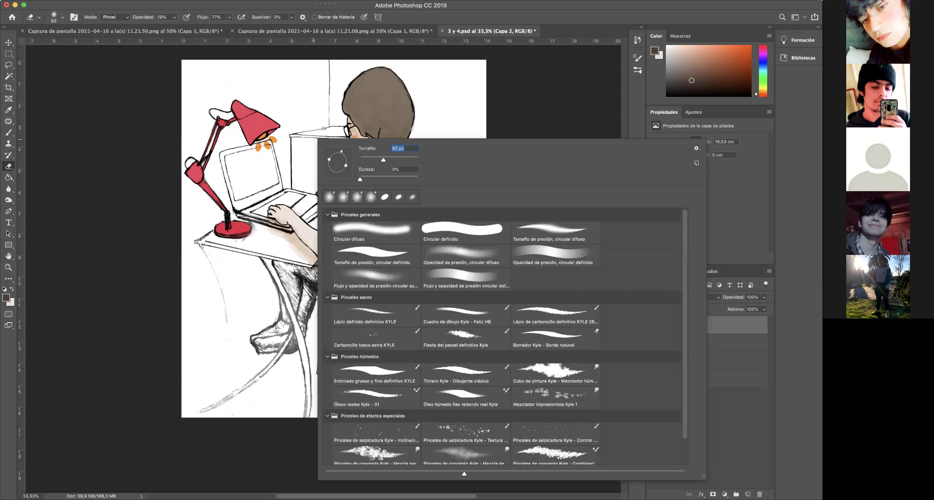
type("138")
key("Return")
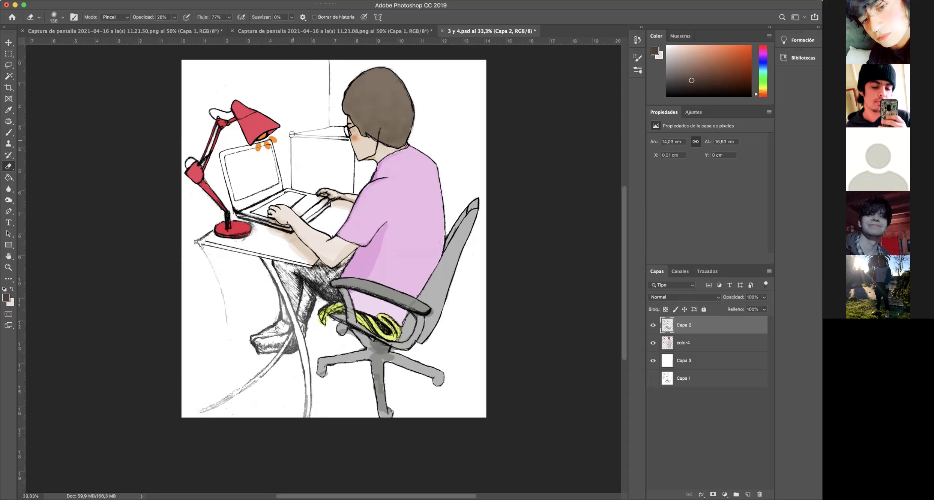
right_click(342, 149)
left_click_drag(413, 170, 405, 171)
key("Return")
right_click(347, 160)
left_click(414, 178)
left_click(342, 164)
Fade the vertical wall line and the box's edges with the Eraser at 129 px, and set its size to 51 px.
right_click(343, 166)
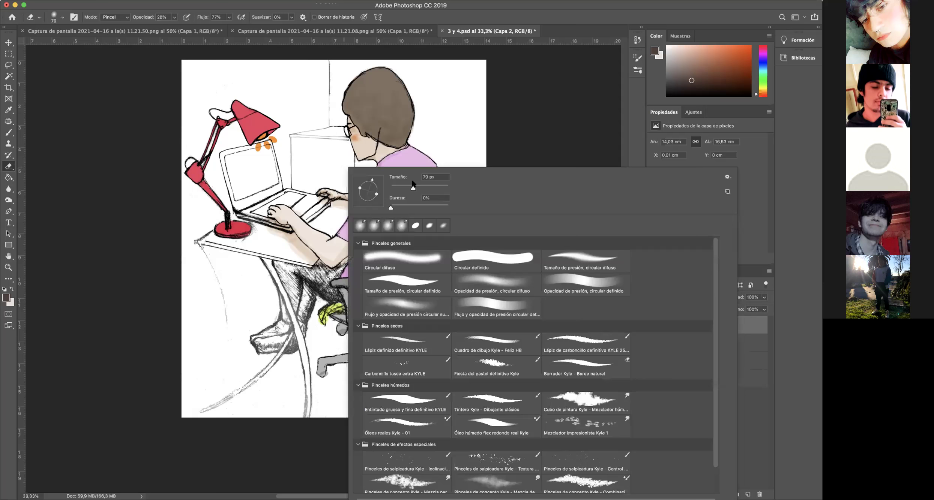
left_click_drag(425, 187, 421, 187)
left_click(351, 157)
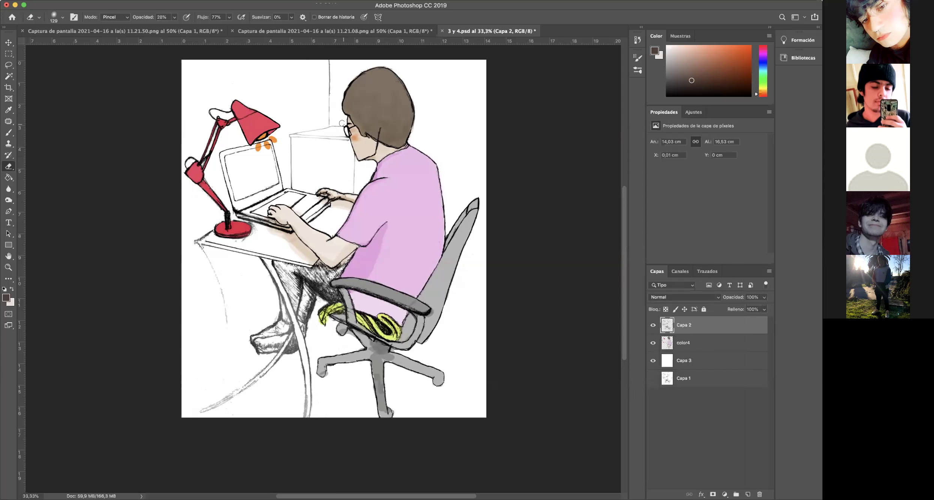
left_click_drag(328, 62, 326, 82)
left_click_drag(289, 157, 290, 175)
right_click(342, 154)
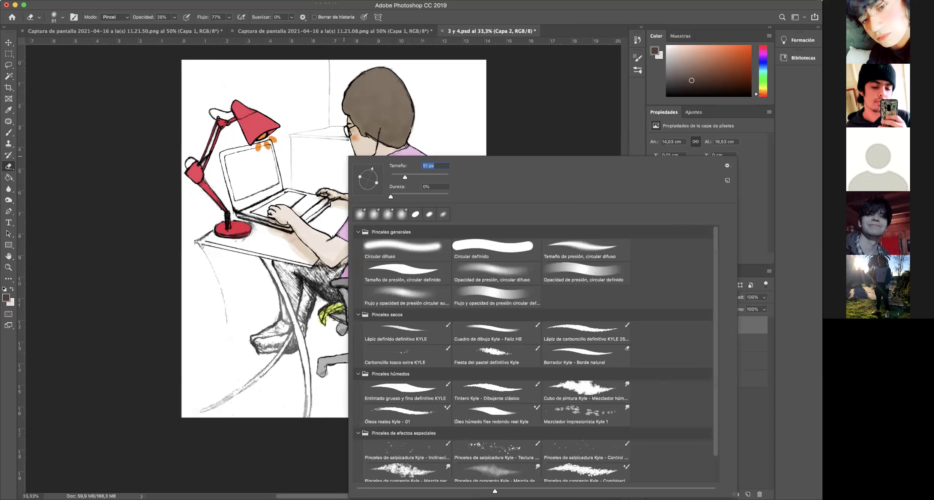
key("Return")
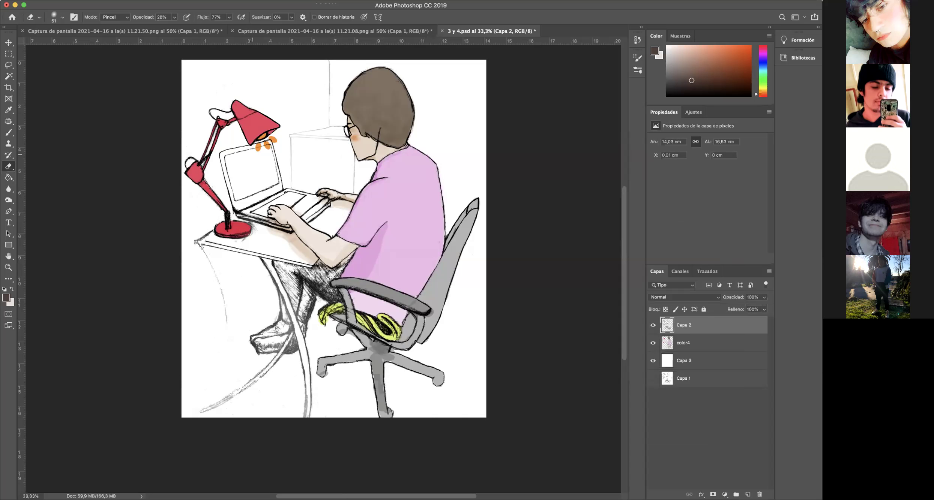
Select the color4 layer, look over the Lasso tool variants, and activate the Rectangular Marquee tool.
left_click(6, 53)
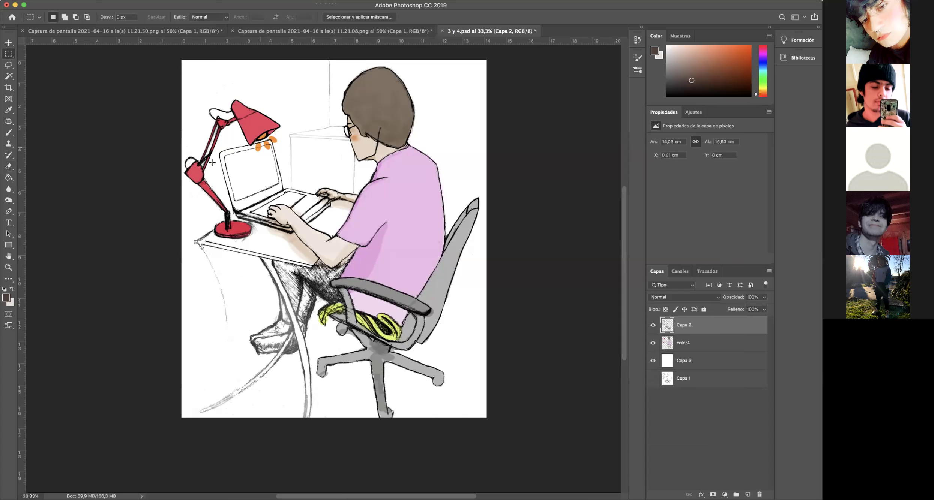
left_click(9, 45)
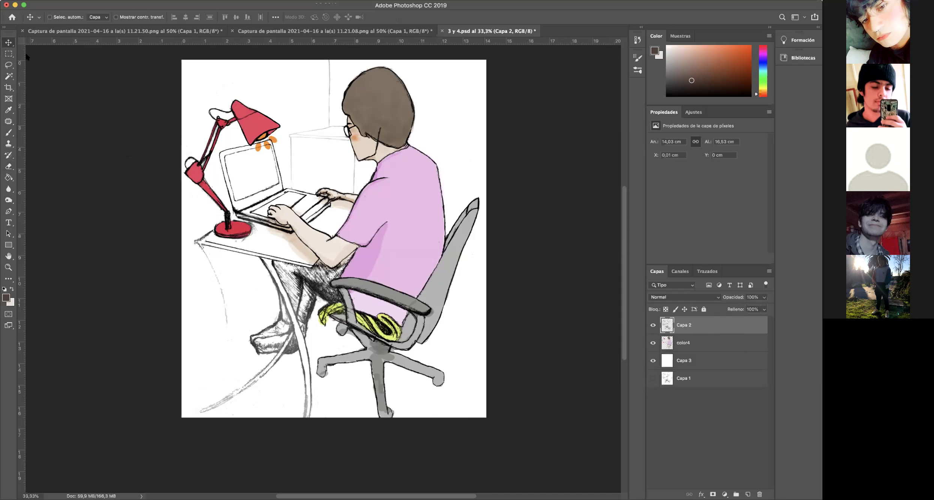
left_click(677, 343)
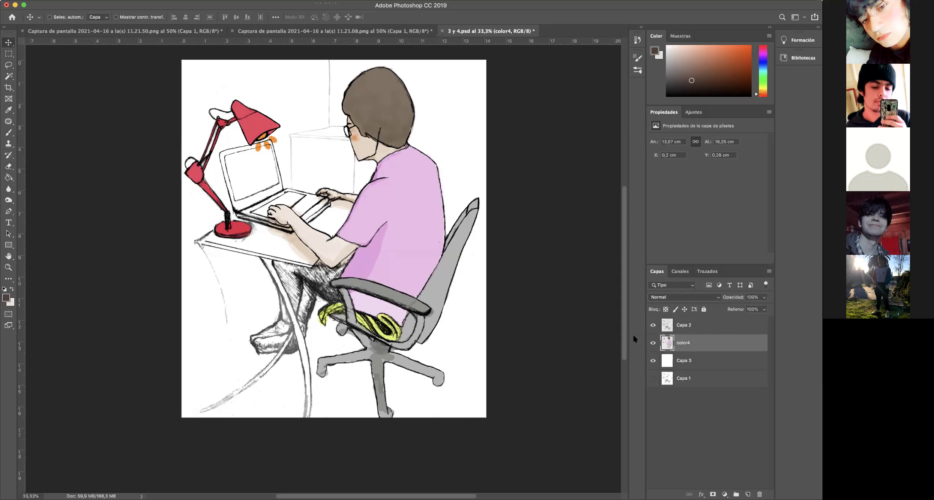
left_click(7, 66)
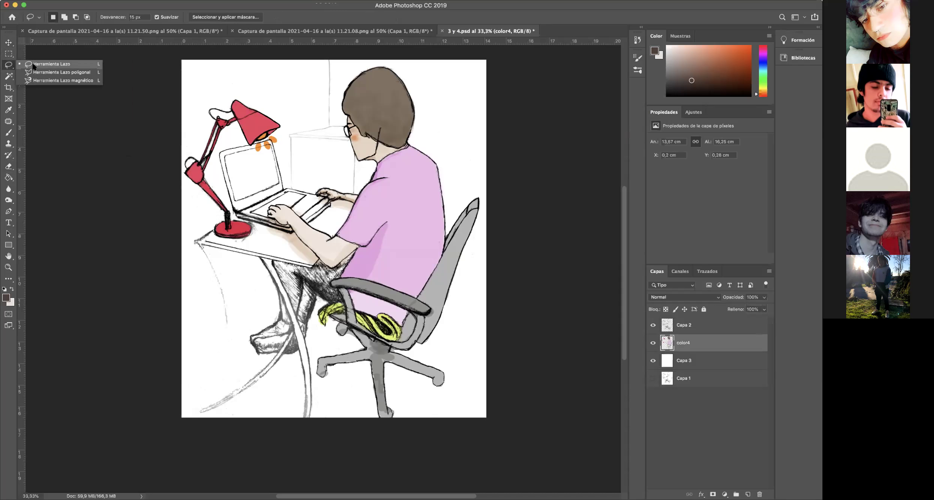
left_click(29, 66)
left_click(8, 64)
left_click(7, 64)
left_click(6, 66)
left_click(7, 54)
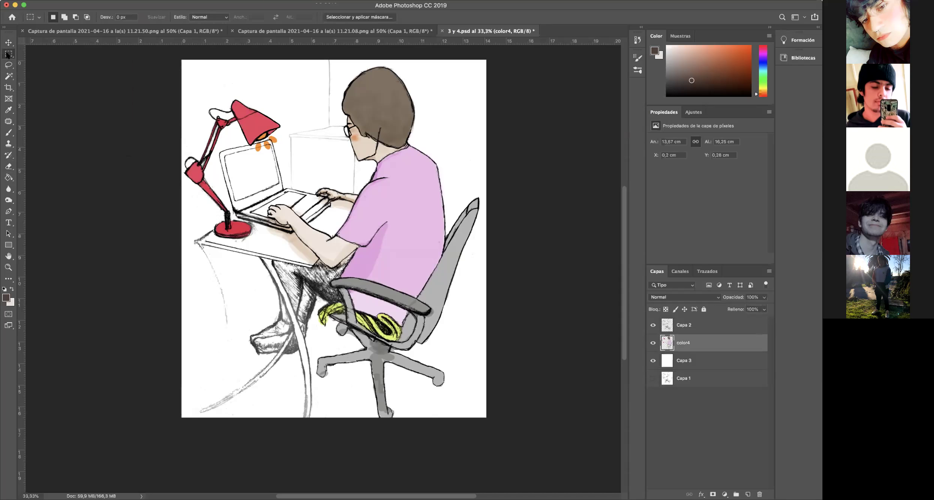
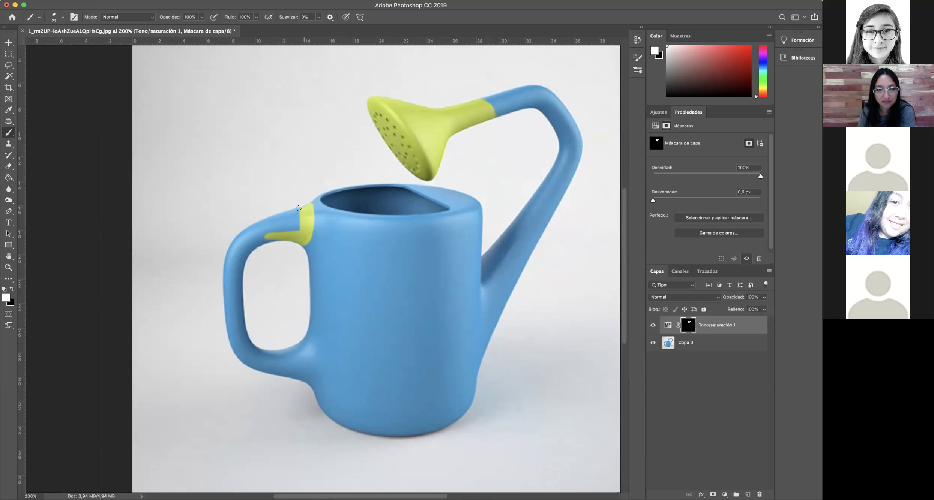
Set the brush to 52 px and paint white on the Tono/saturación 1 mask over the watering can's handle and base band.
right_click(273, 222)
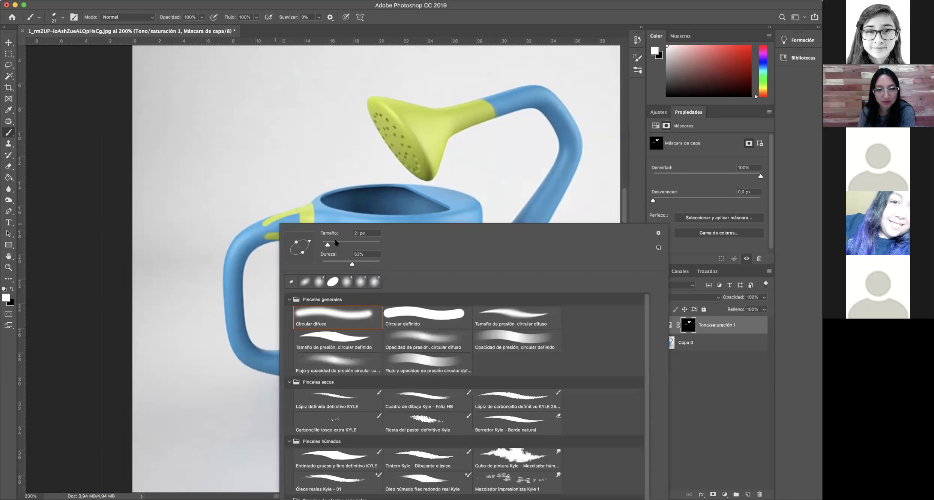
left_click(297, 216)
mouse_move(285, 218)
left_mouse_down()
mouse_move(237, 242)
mouse_move(231, 292)
mouse_move(234, 258)
mouse_move(288, 229)
mouse_move(248, 245)
mouse_move(272, 224)
mouse_move(233, 246)
left_mouse_up()
mouse_move(232, 289)
left_mouse_down()
mouse_move(238, 339)
mouse_move(234, 323)
mouse_move(255, 359)
mouse_move(240, 349)
mouse_move(290, 364)
mouse_move(296, 340)
mouse_move(301, 363)
mouse_move(293, 376)
mouse_move(241, 358)
left_mouse_up()
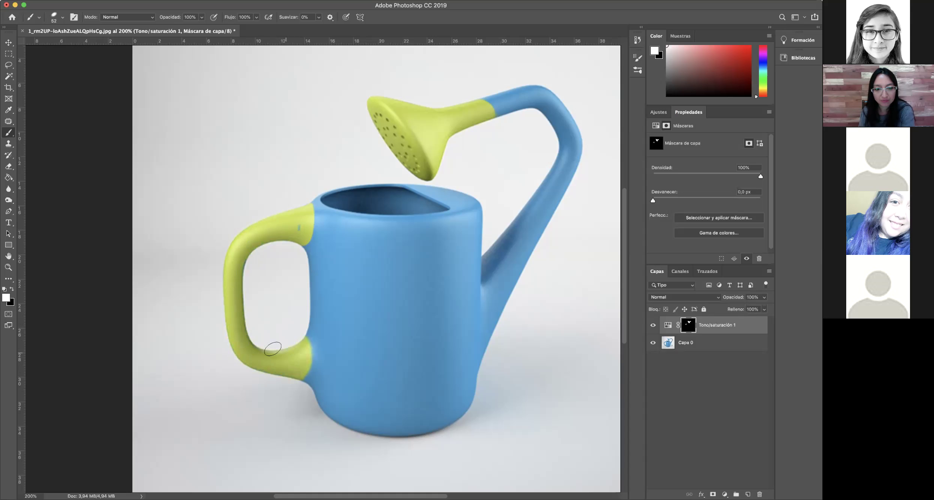
left_click_drag(298, 232, 288, 223)
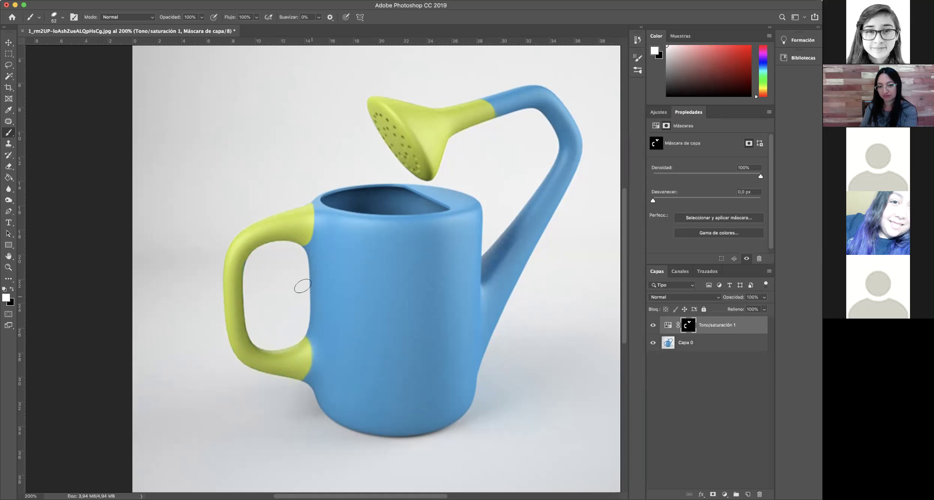
mouse_move(314, 398)
left_mouse_down()
mouse_move(396, 422)
mouse_move(442, 418)
mouse_move(470, 398)
mouse_move(446, 417)
mouse_move(393, 428)
mouse_move(332, 417)
mouse_move(317, 403)
left_mouse_up()
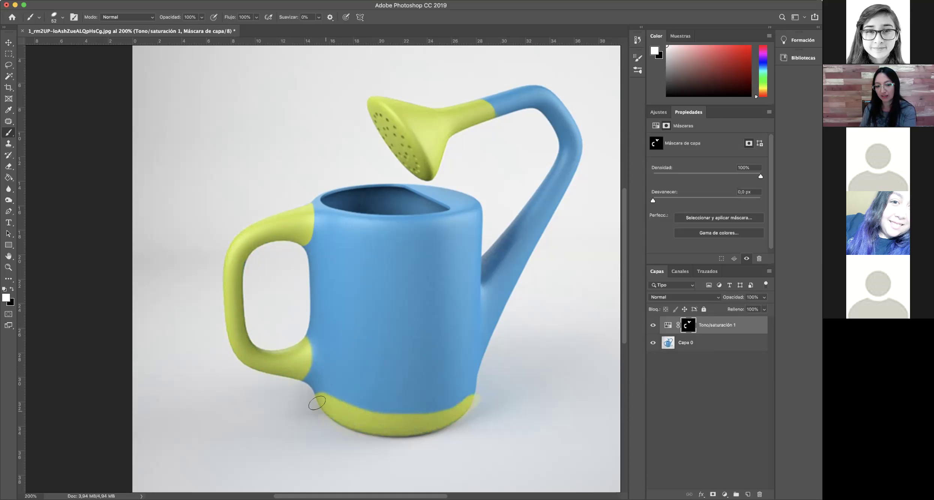
mouse_move(475, 401)
left_mouse_down()
mouse_move(478, 379)
mouse_move(452, 406)
mouse_move(372, 419)
left_mouse_up()
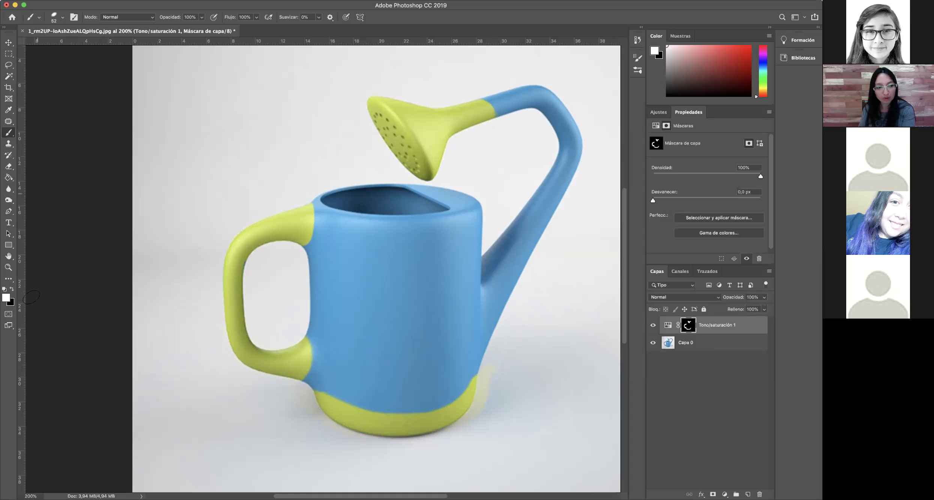
Switch the brush colour to black and paint away the tint spilling past the can's base on the mask.
left_click(12, 289)
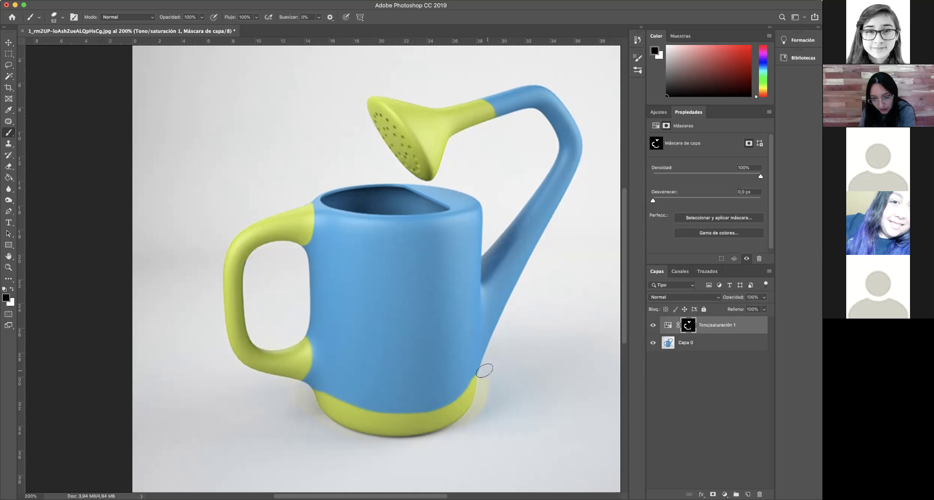
left_click_drag(484, 388, 472, 411)
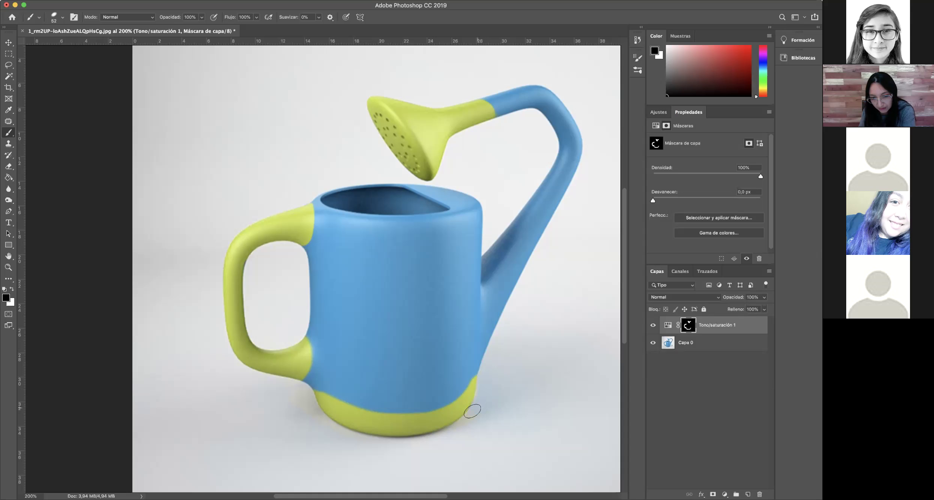
left_click(9, 269)
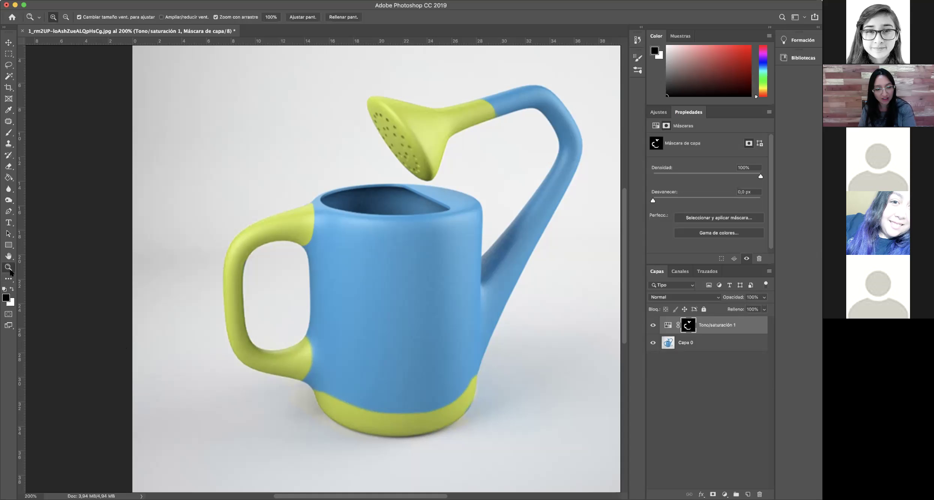
left_click(489, 413)
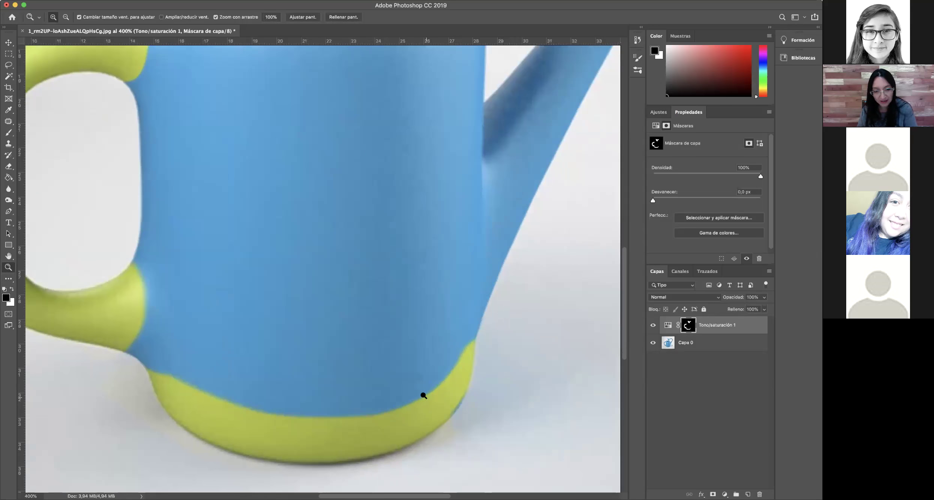
left_click_drag(433, 394, 450, 304)
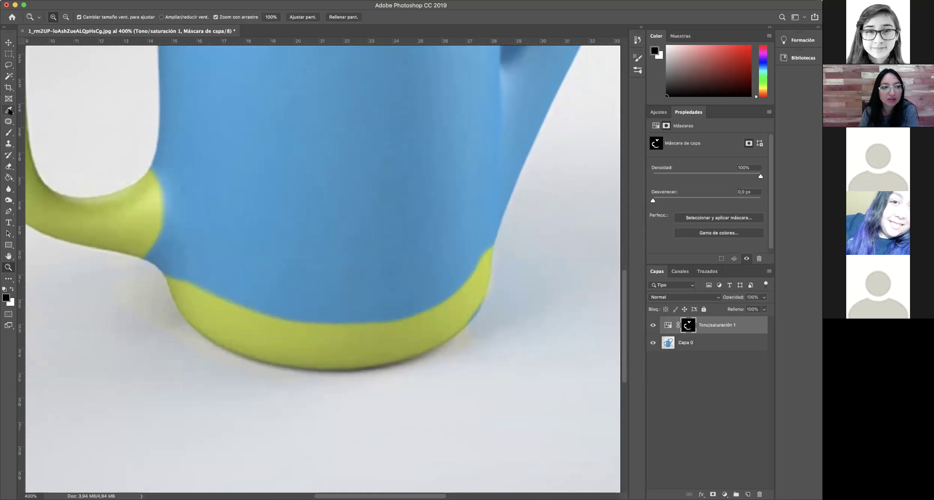
left_click(8, 133)
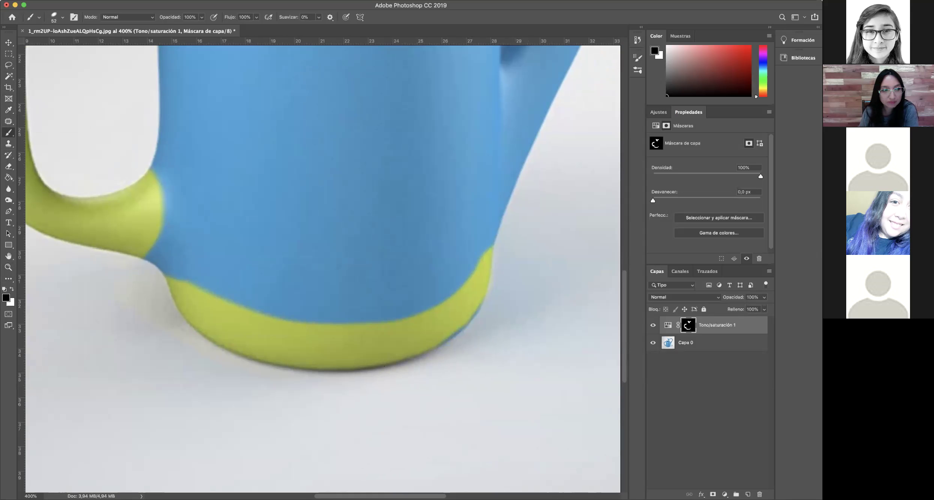
Trace a closed Pen path around the watering can's base band and adjust the lower curve to follow the can's edge.
left_click(9, 212)
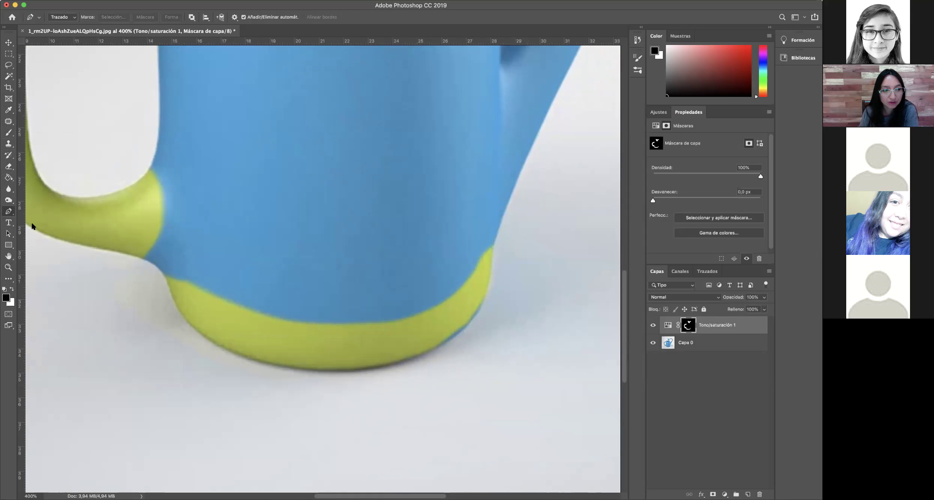
left_click(159, 269)
left_click_drag(348, 305, 445, 294)
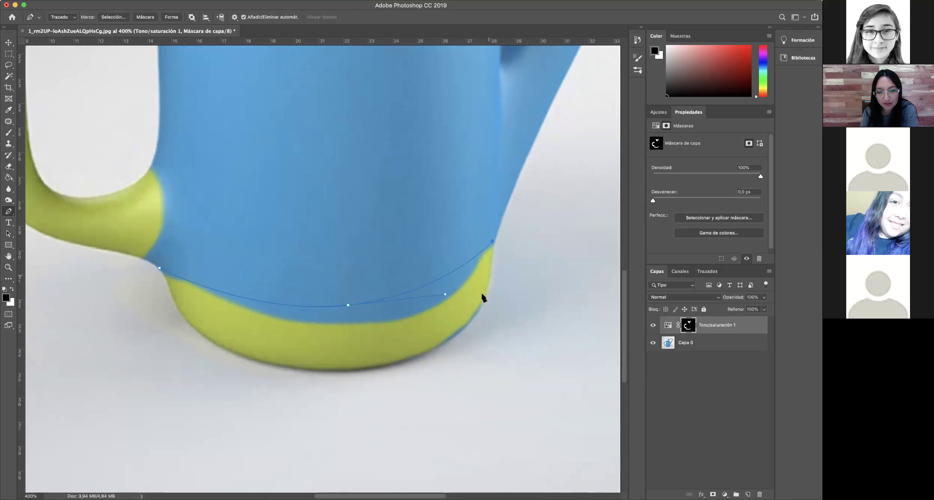
left_click_drag(484, 301, 479, 310)
left_click_drag(355, 370, 260, 374)
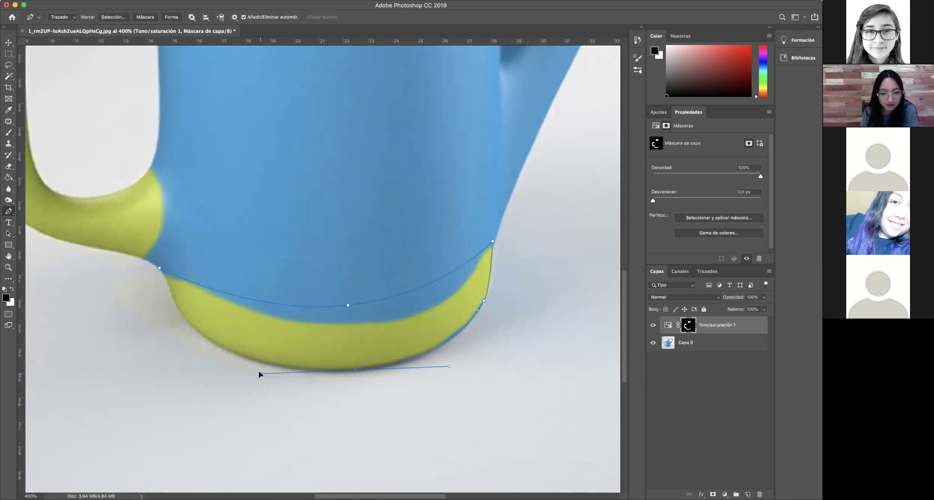
left_click(178, 310)
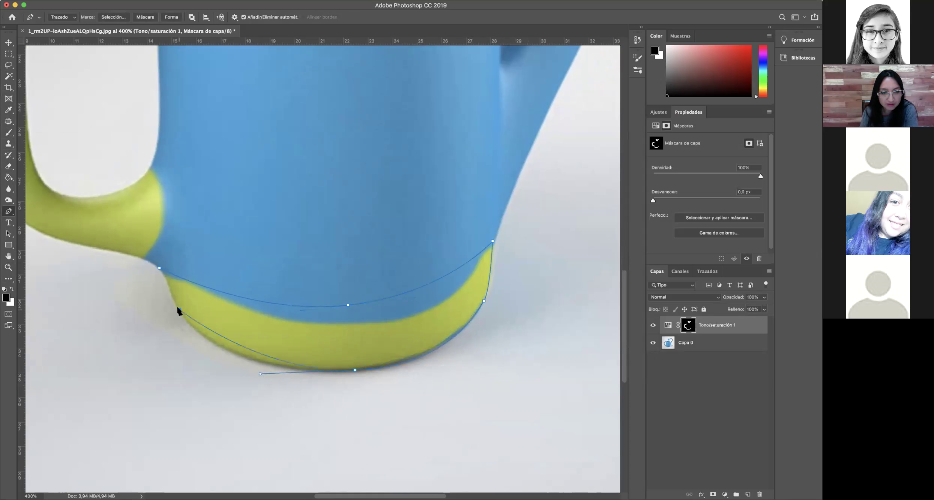
left_click(159, 268)
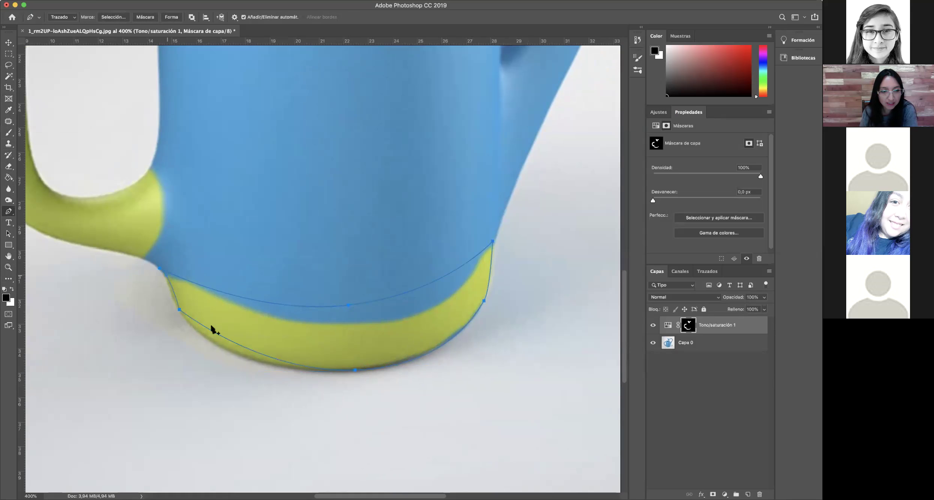
left_click(355, 371, "super")
left_click_drag(256, 375, 216, 379)
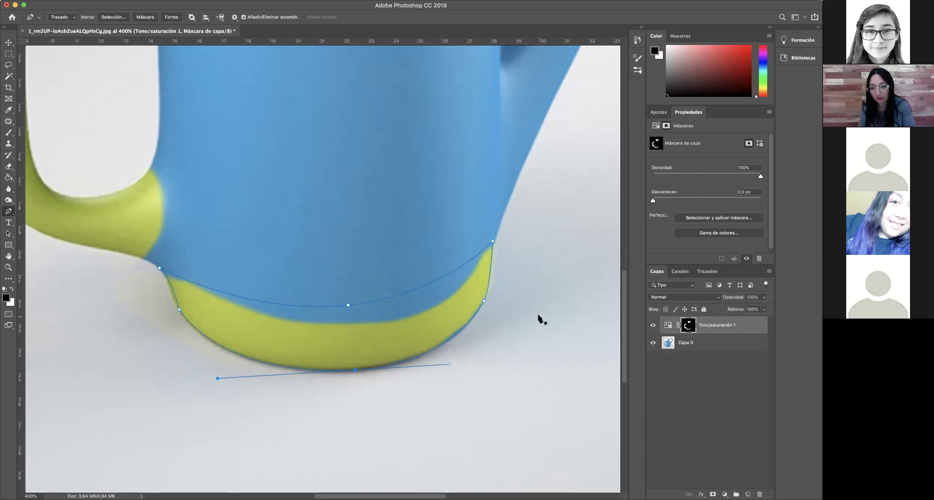
Turn the work path into a new smoothed selection with 0 px feather and set white as the foreground colour.
left_click(706, 273)
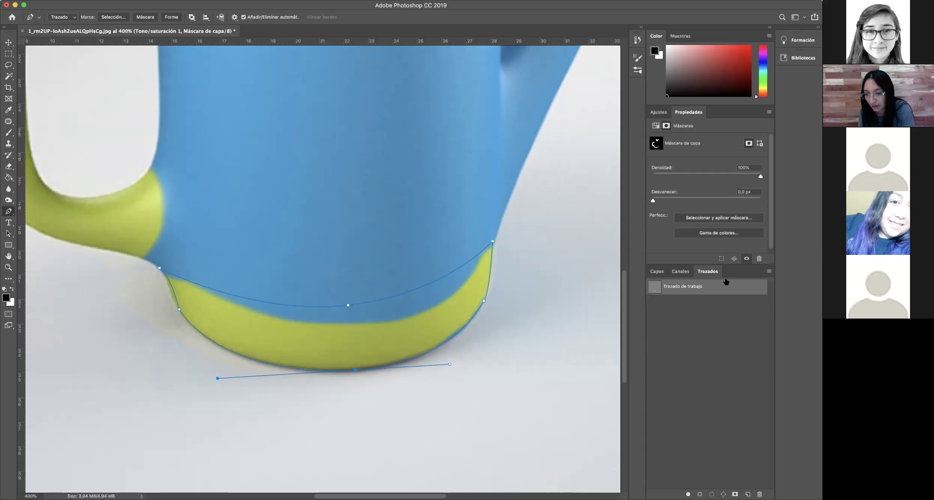
left_click(768, 272)
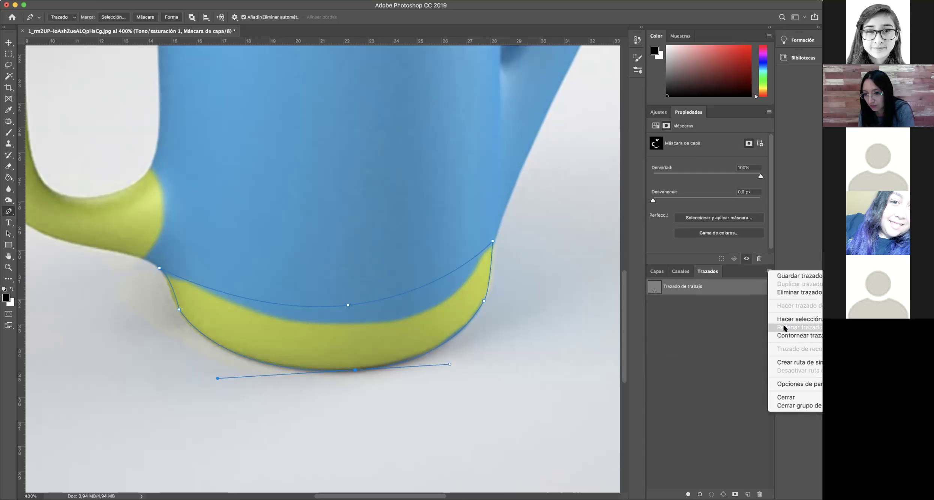
left_click(783, 323)
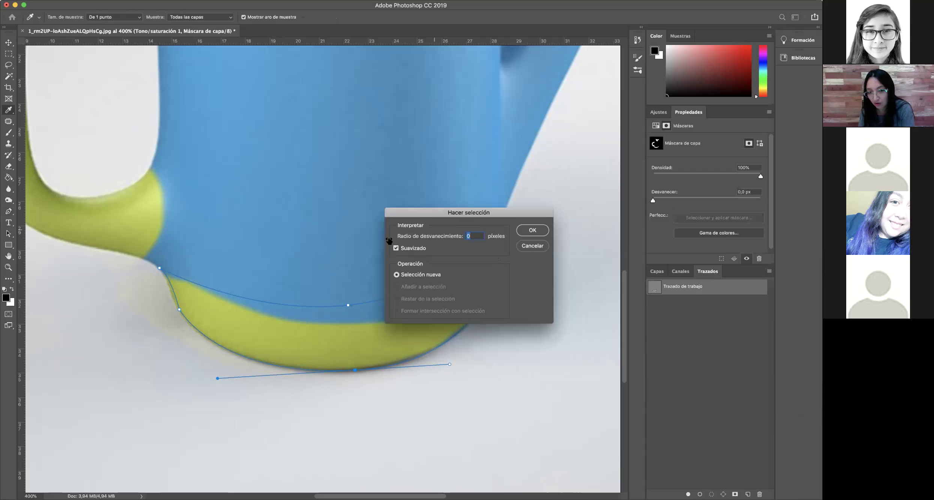
left_click(533, 230)
left_click(652, 272)
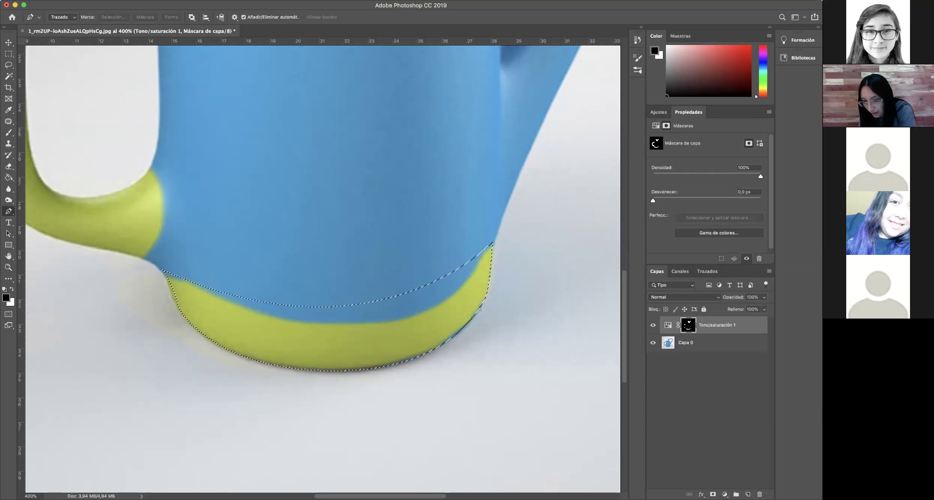
left_click(11, 289)
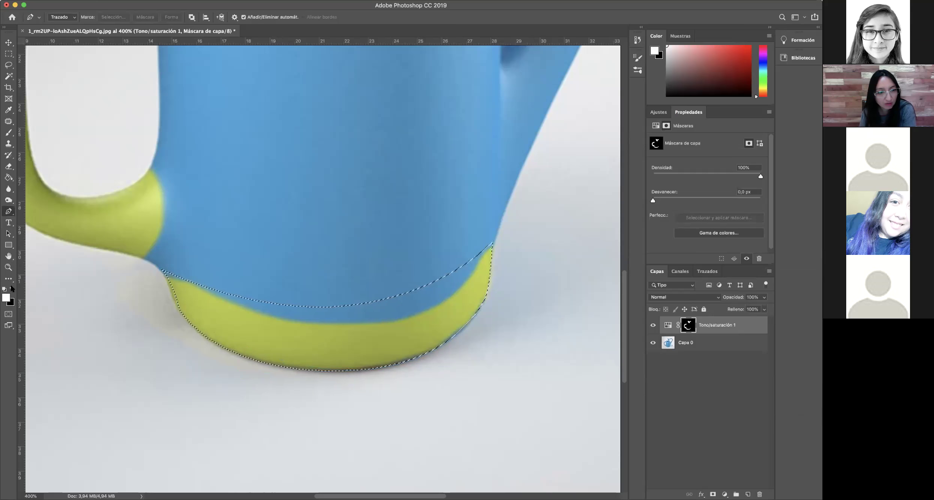
Fill the selected base band with white on the Tono/saturación 1 mask using the Paint Bucket.
left_click(9, 177)
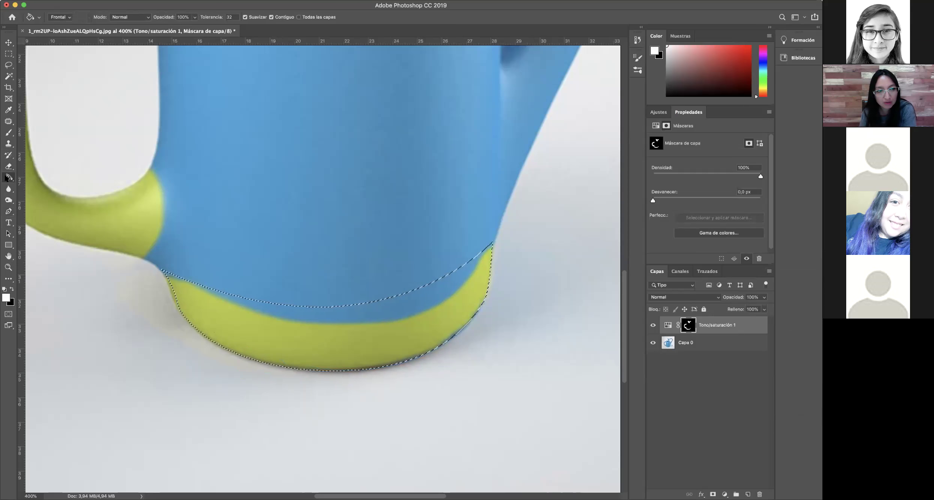
left_click(321, 317)
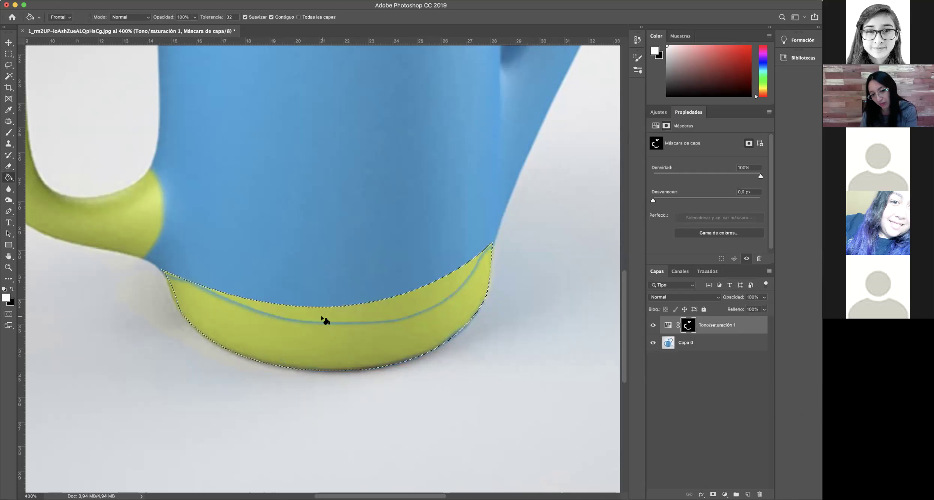
left_click(288, 321)
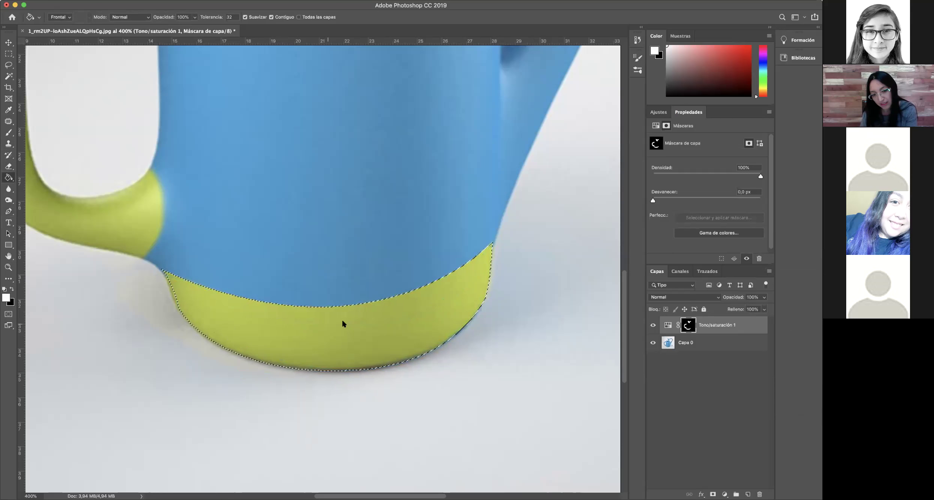
Deselect and reselect the base band, and undo the Paint Bucket fill and the selection made from the path.
left_click(9, 54)
left_click(267, 221)
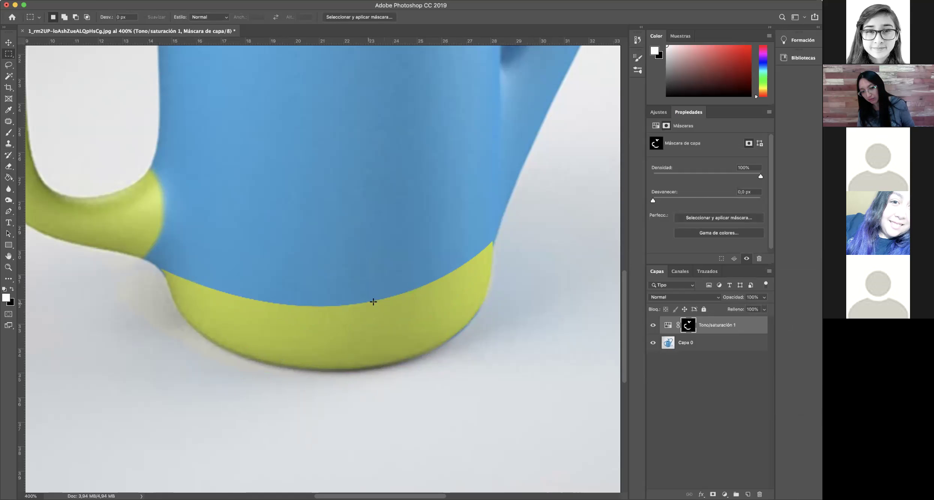
key("super+shift+d")
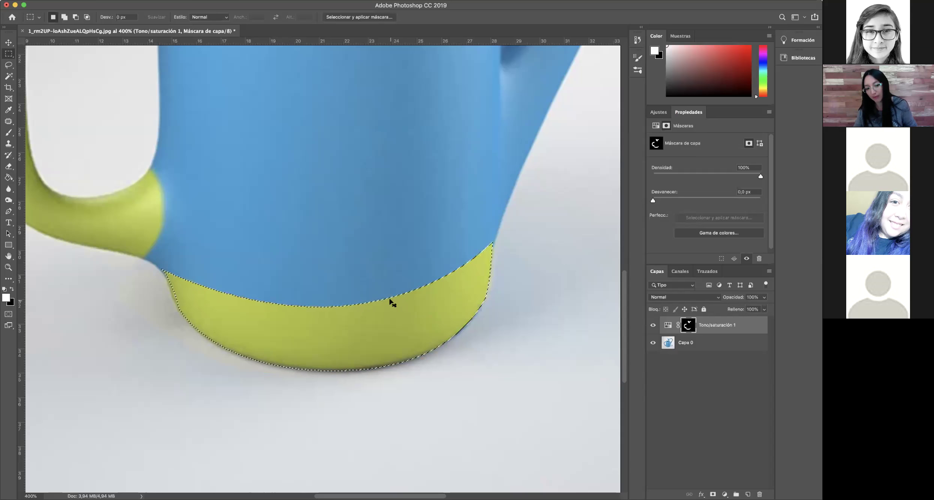
left_click(423, 304)
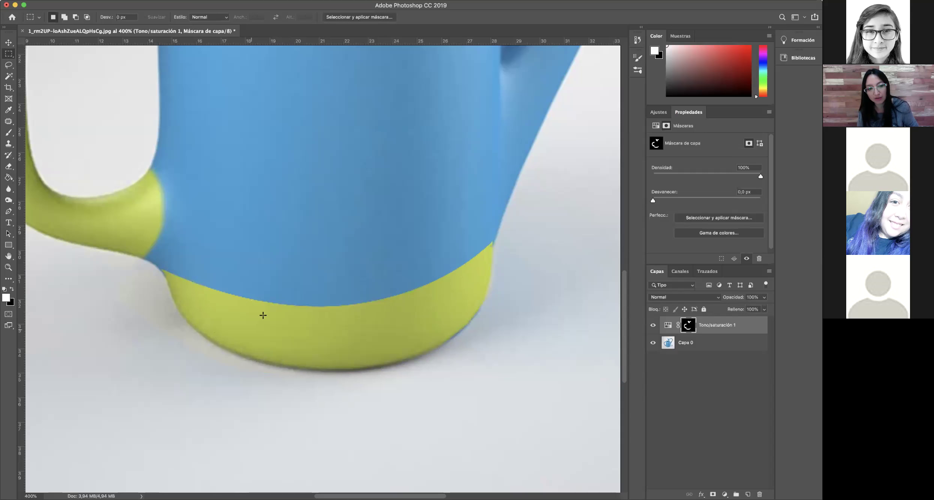
key("super+shift+d")
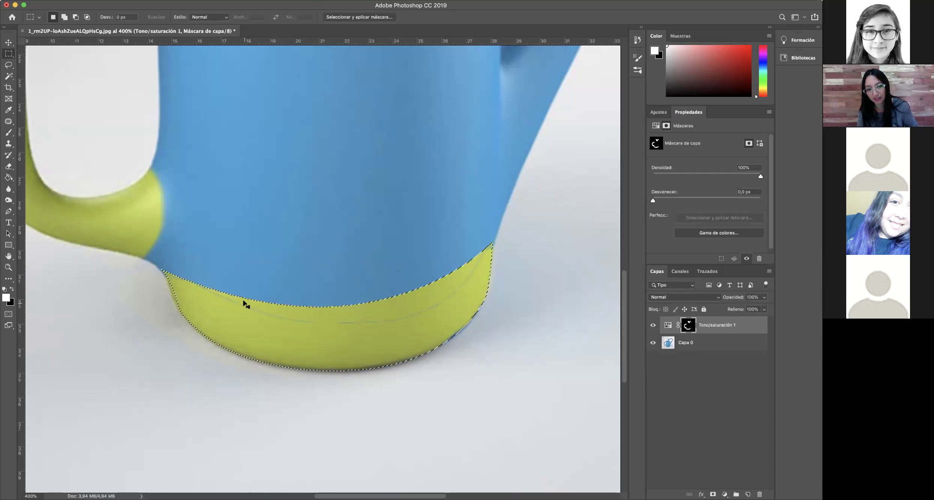
key("super+alt+z")
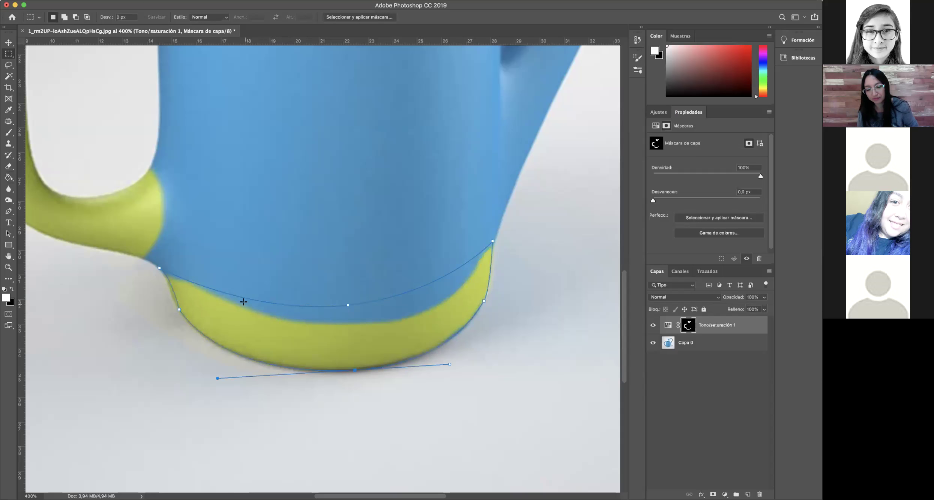
Make a new selection from the work path around the base with 0 px feather and return to the layers.
left_click(707, 272)
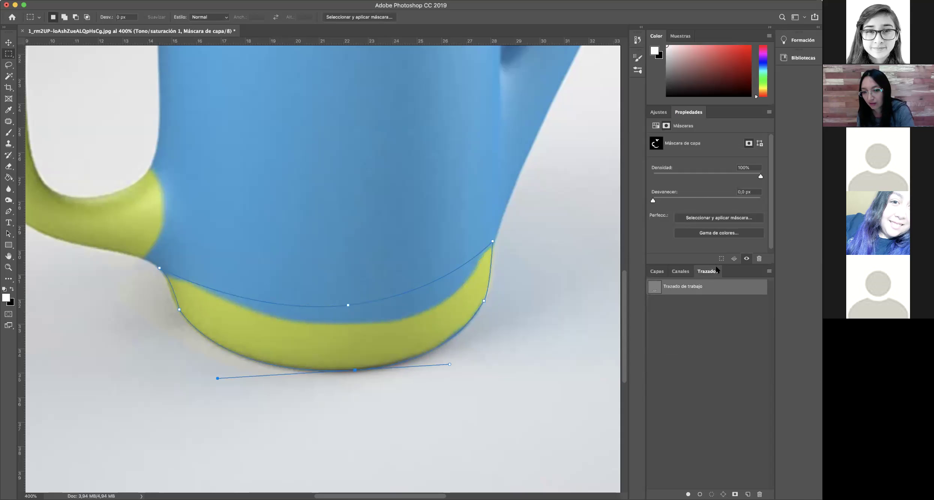
left_click(768, 272)
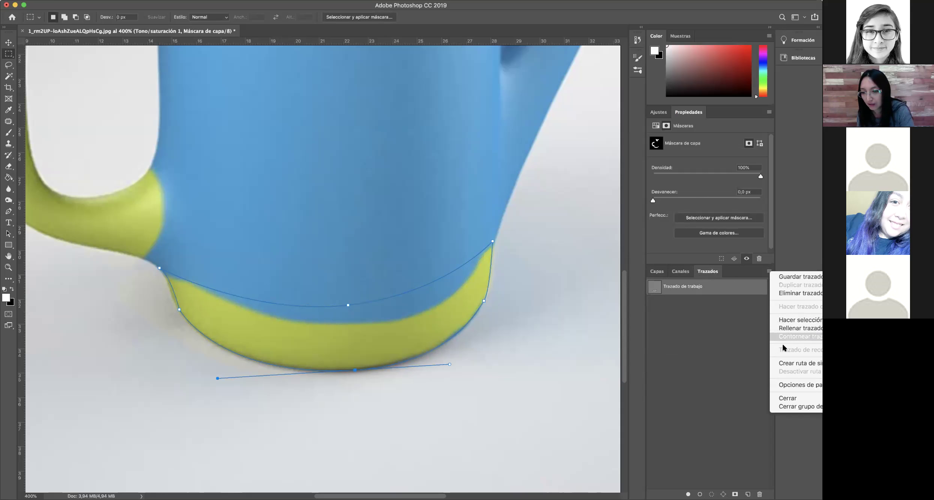
left_click(780, 320)
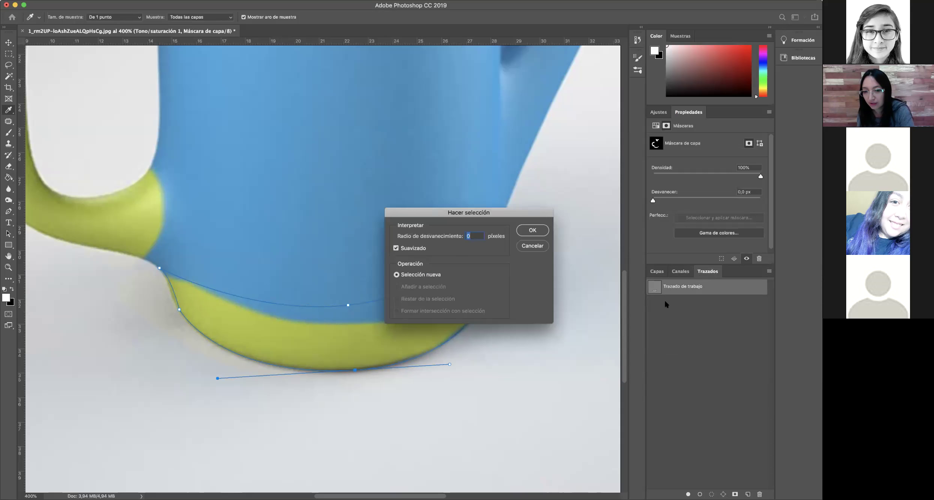
left_click(532, 230)
left_click(656, 271)
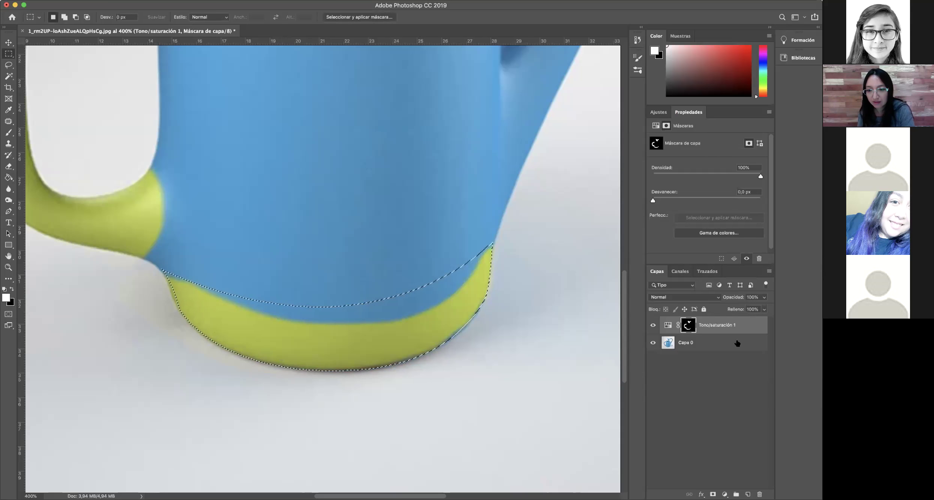
Paint white with the 52 px Brush inside the base selection on the Tono/saturación 1 mask, and deselect.
left_click(7, 134)
mouse_move(206, 285)
left_mouse_down()
mouse_move(393, 296)
mouse_move(244, 306)
mouse_move(277, 321)
mouse_move(440, 308)
mouse_move(396, 298)
mouse_move(499, 239)
mouse_move(475, 296)
left_mouse_up()
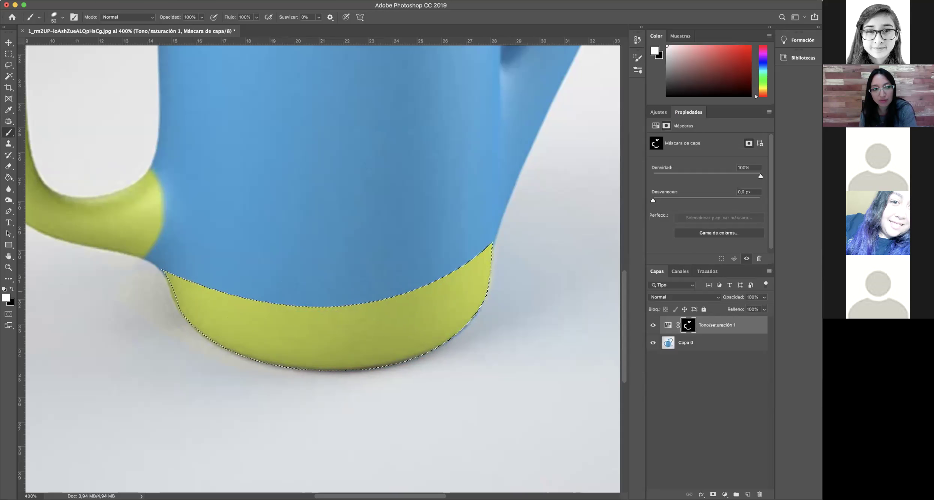
left_click(9, 54)
left_click(206, 173)
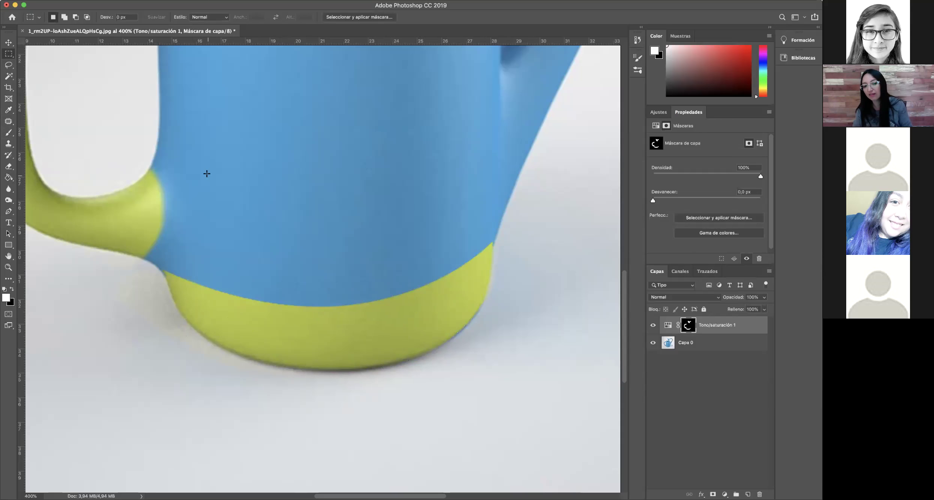
Activate the Eraser for the Tono/saturación 1 mask and set its size to 49 px.
left_click(8, 267)
left_click(446, 263, "alt")
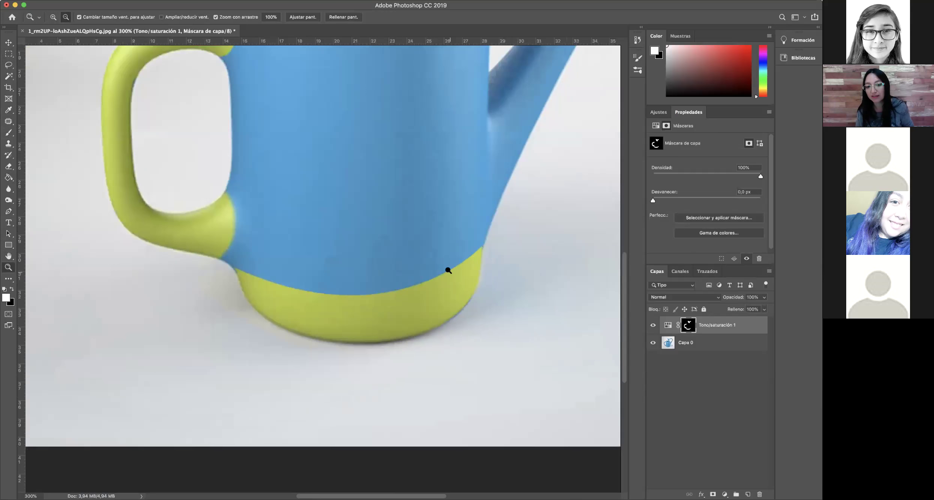
left_click(446, 267, "alt")
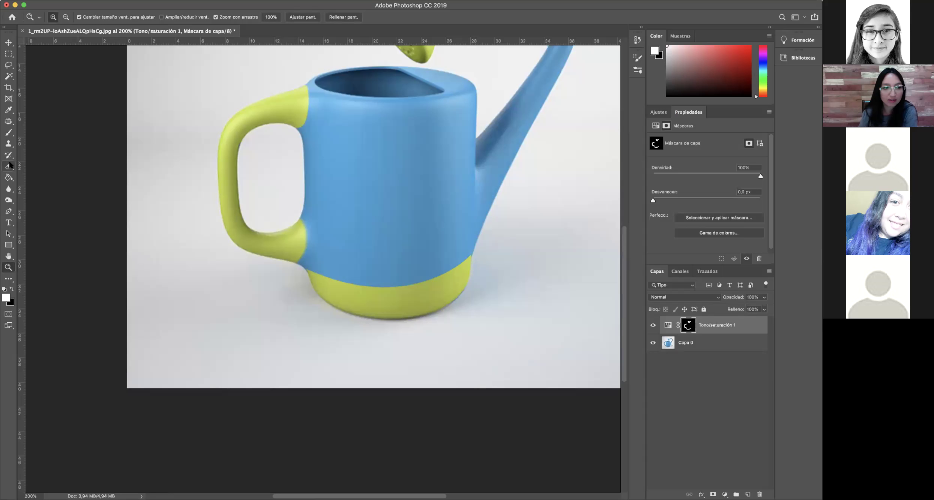
left_click(7, 133)
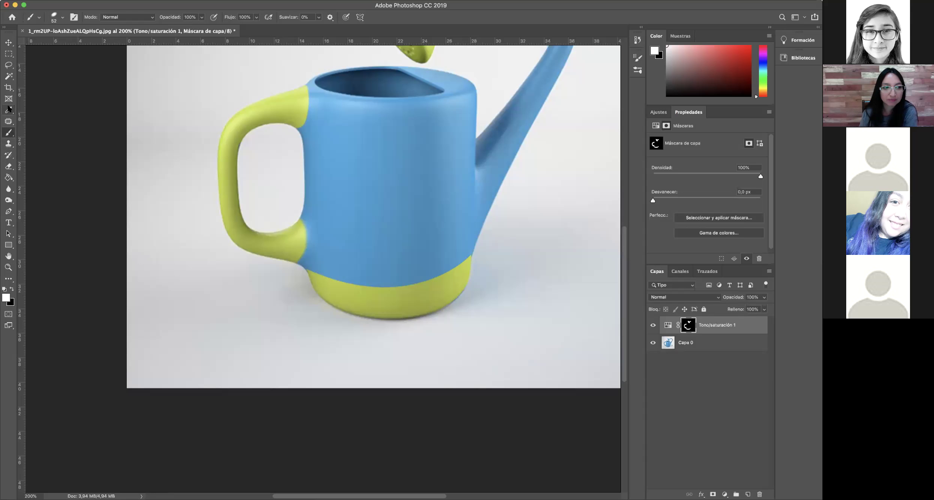
left_click(8, 167)
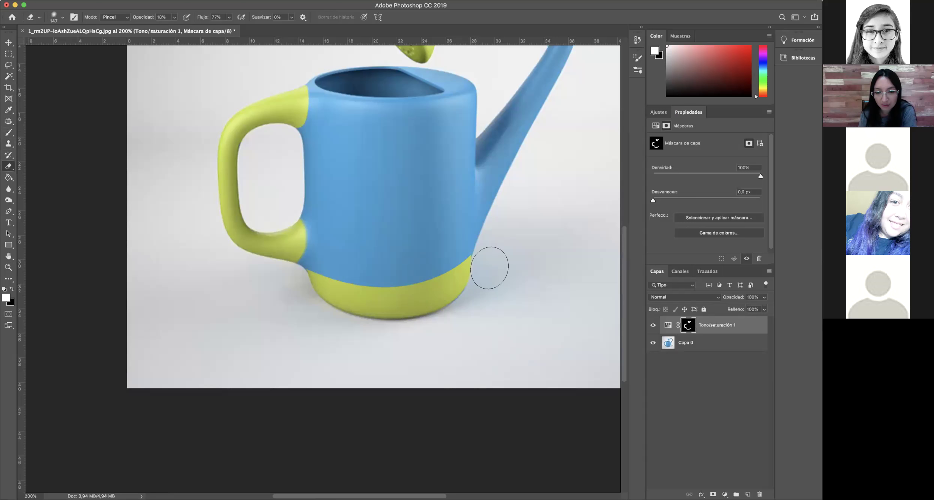
right_click(501, 268)
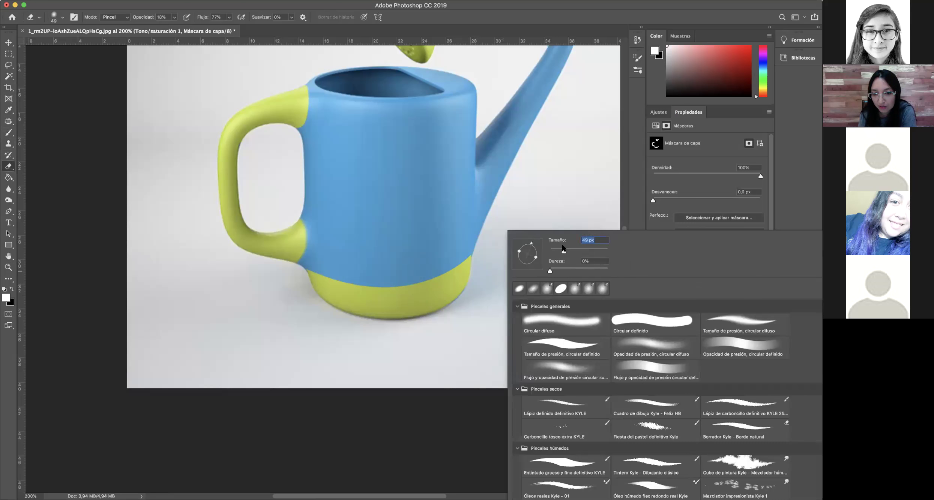
key("Return")
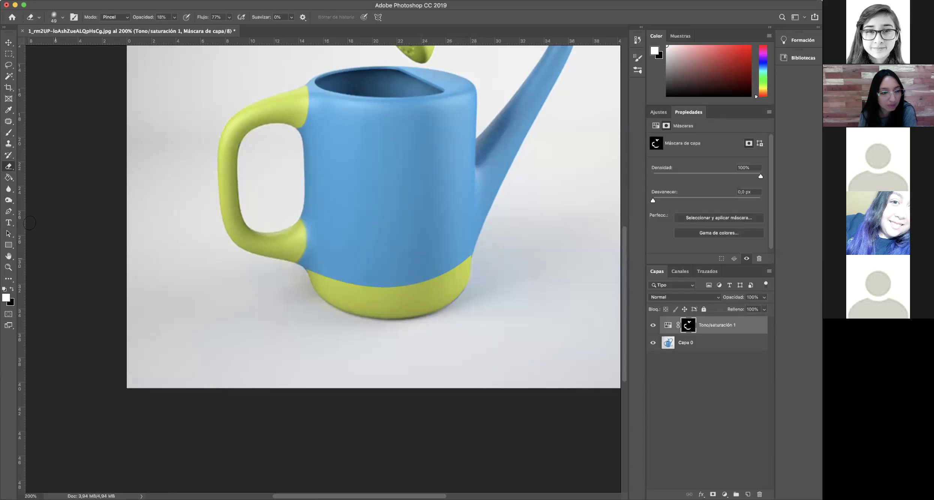
Return to the Brush tool and switch the foreground colour to black, with the whole watering can in view.
left_click(8, 132)
left_click(12, 288)
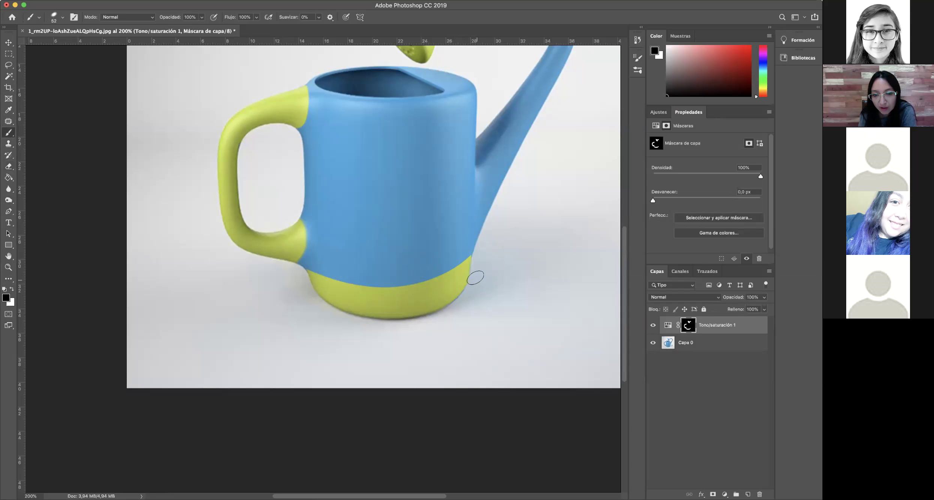
left_click_drag(422, 187, 333, 289)
key("super+r")
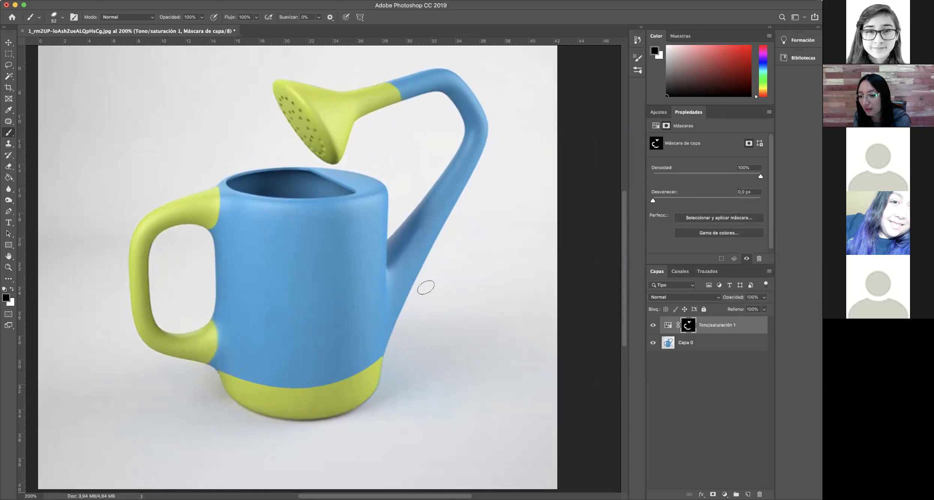
Hide and show the Tono/saturación 1 layer twice to compare the recoloured watering can with the original.
left_click(653, 325)
left_click(653, 325)
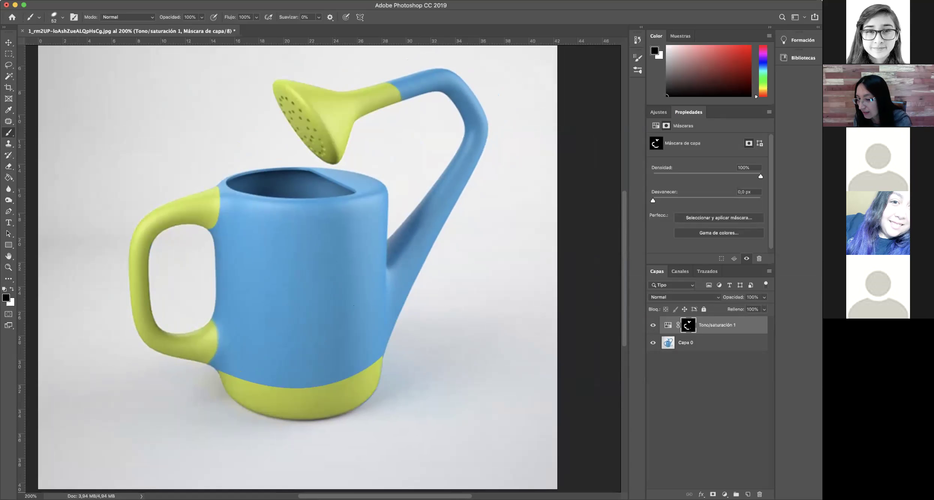
left_click(653, 326)
left_click(652, 325)
Set Tono/saturación 1 to hue -31, saturation -24 and lightness -7, and reselect its layer mask.
left_click(667, 325)
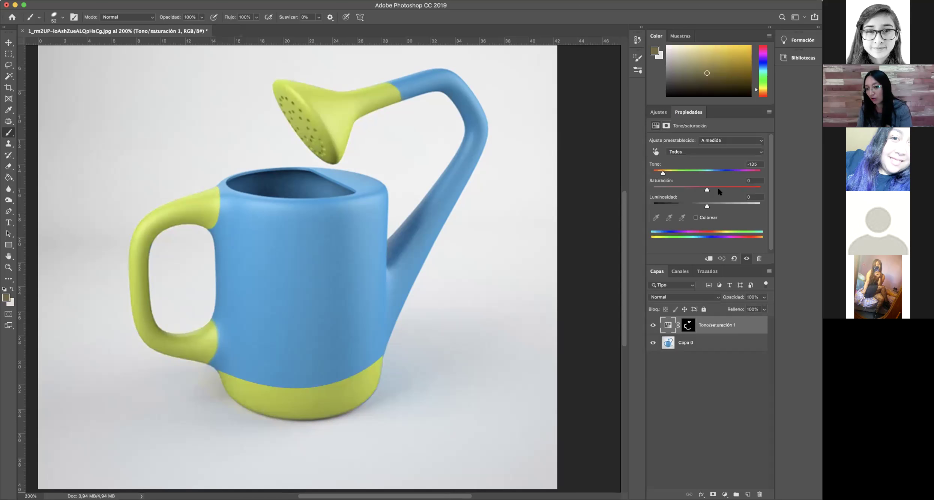
left_click_drag(663, 173, 716, 190)
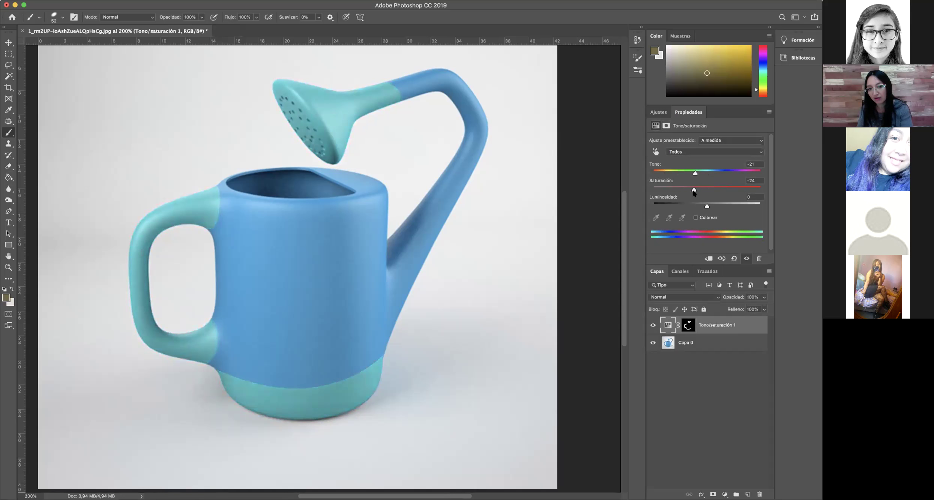
left_click_drag(702, 206, 703, 206)
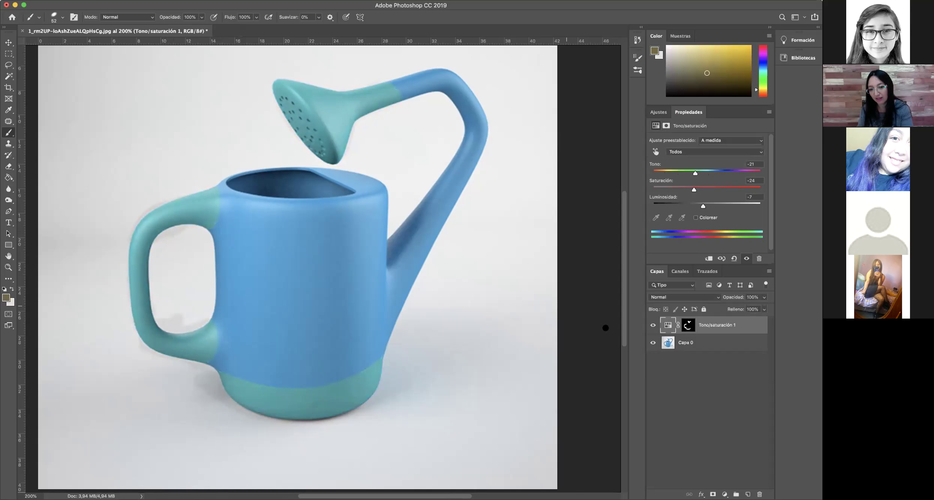
left_click(687, 325)
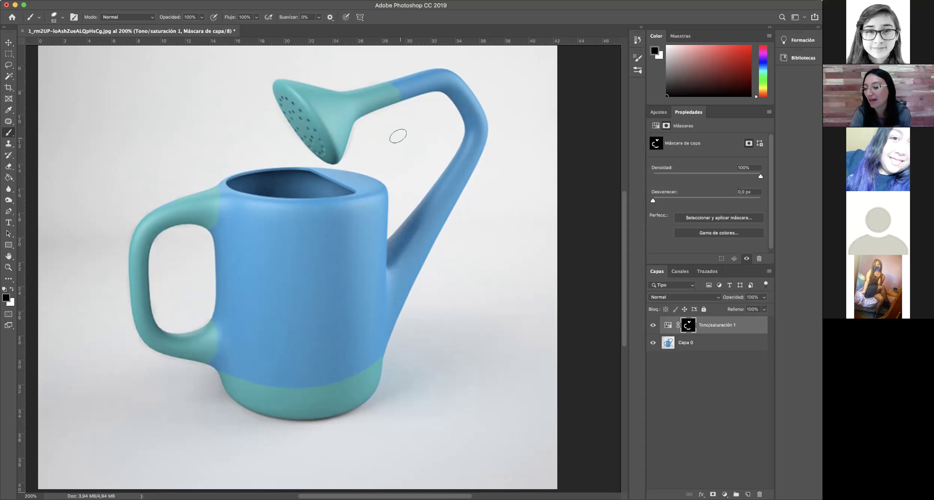
Close the watering can document without saving and open the perchitas-gris hanger JPG from the IMAGENES CLASE folder.
left_click(22, 31)
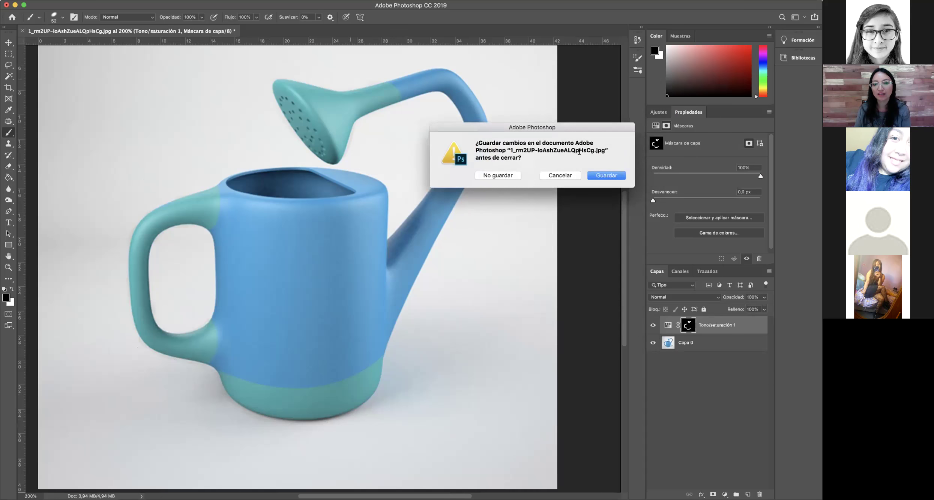
left_click(497, 175)
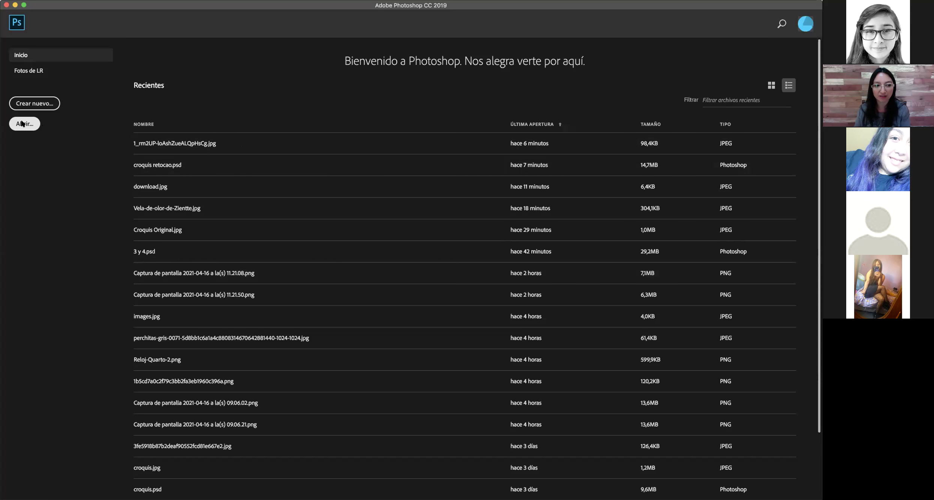
left_click(23, 124)
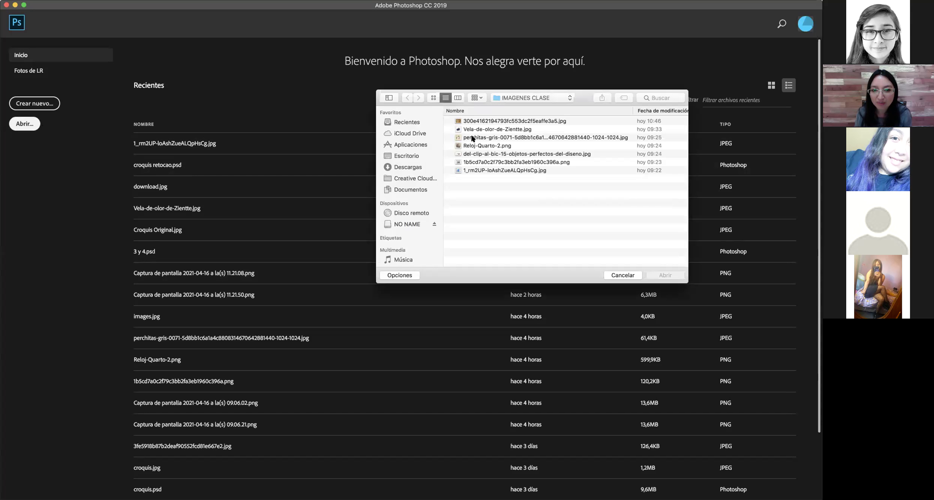
left_click(472, 138)
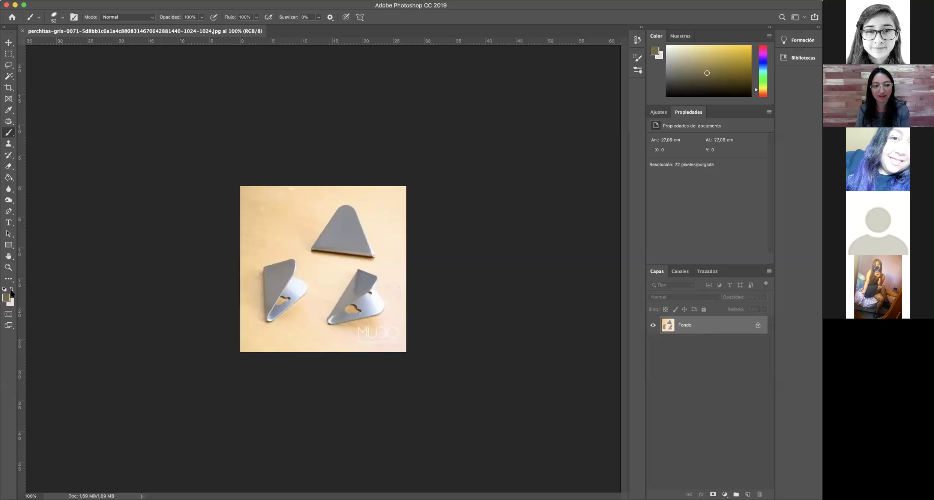
Convert the hanger photo's Fondo background into an editable layer named Capa 0.
left_click(8, 267)
left_click(352, 300)
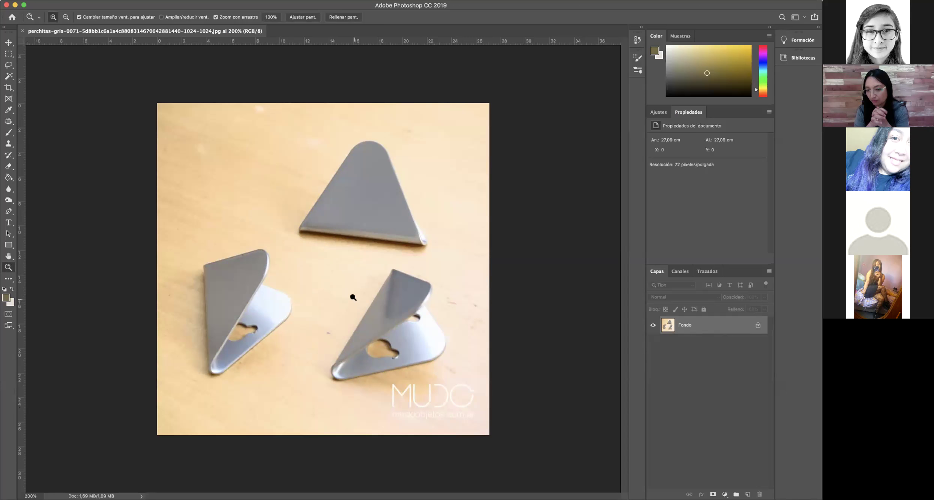
double_click(718, 329)
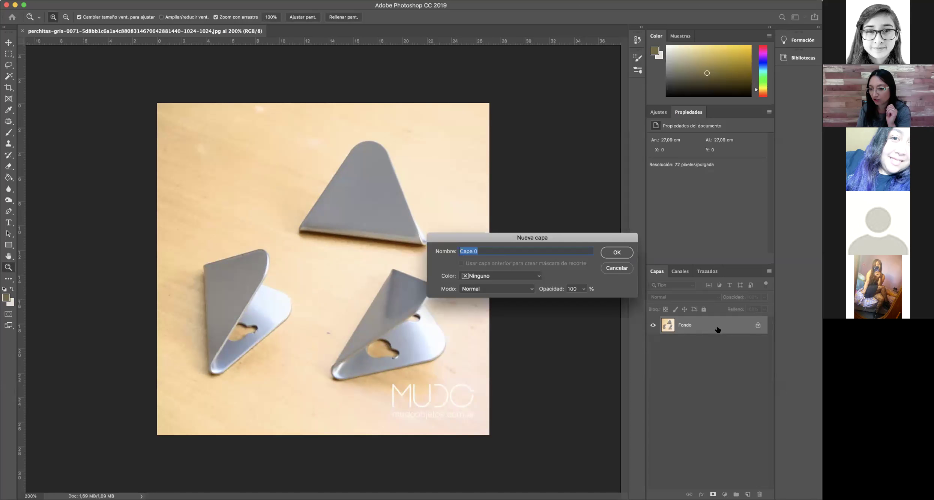
left_click(620, 253)
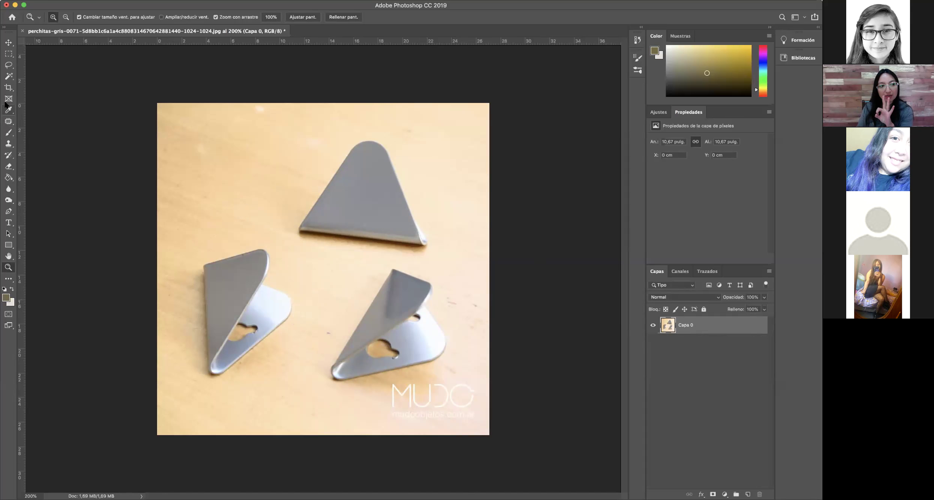
Review the Clone Stamp and healing tool variants and activate the Spot Healing Brush.
left_click(7, 145)
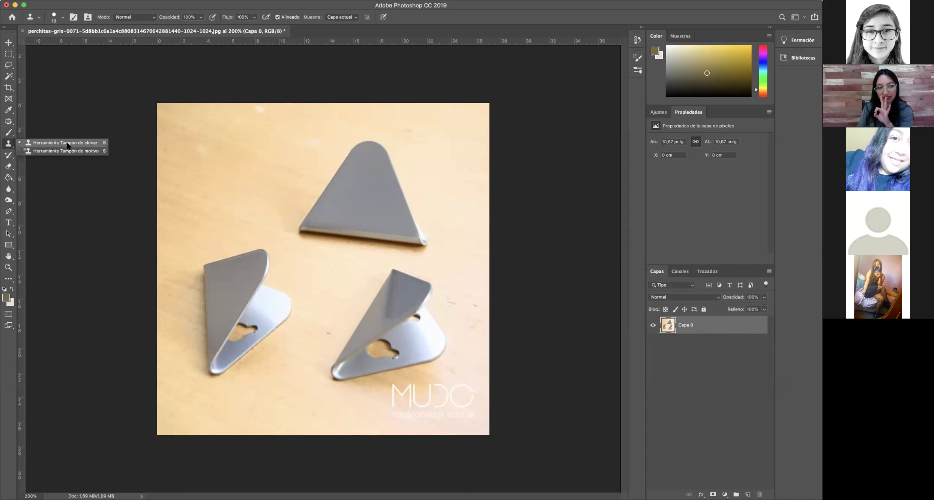
left_click(9, 122)
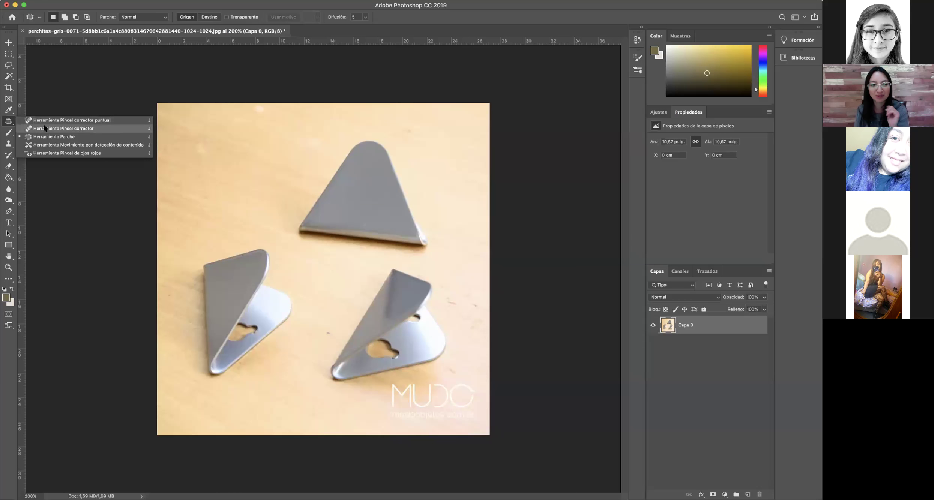
left_click(71, 139)
left_click(10, 122)
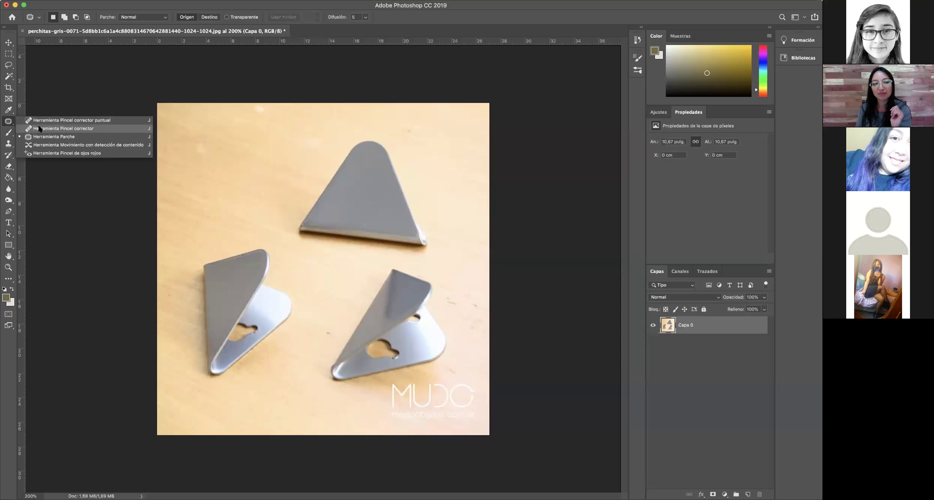
left_click(91, 120)
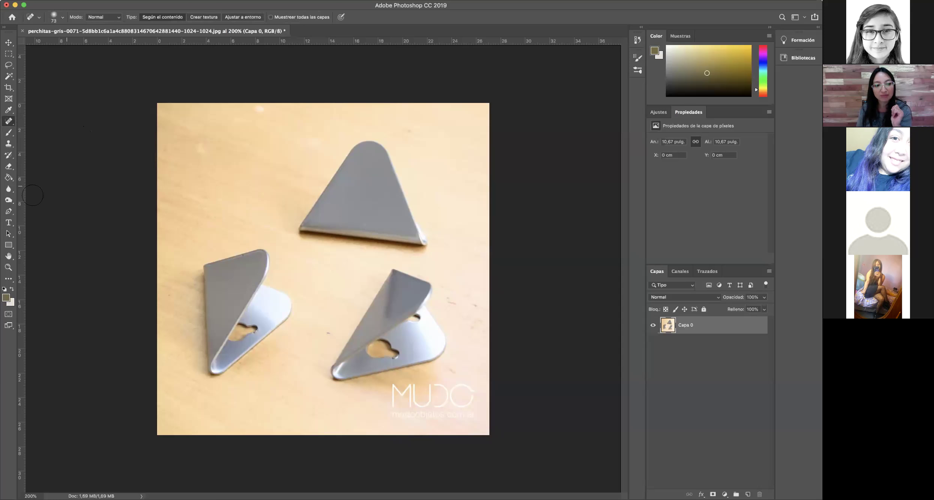
Remove the white spot at the upper edge of the wood with the 73 px content-aware Spot Healing Brush.
key("z")
left_click(284, 186)
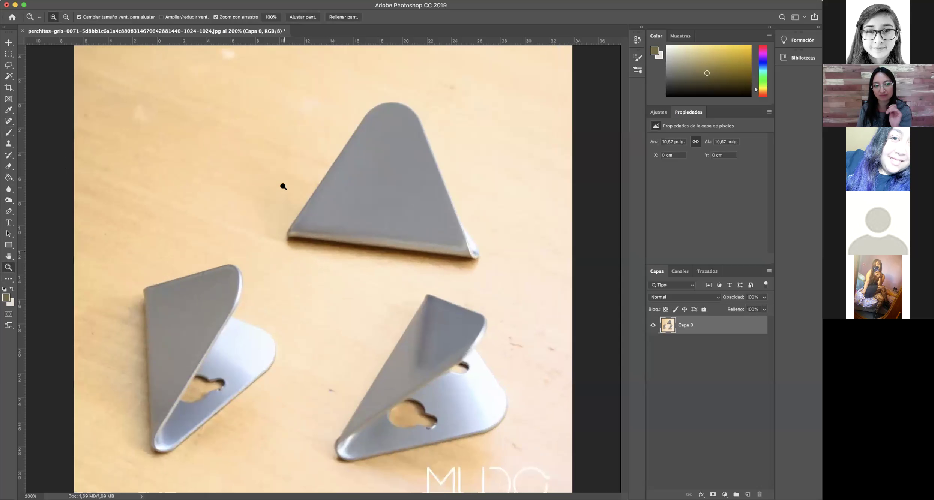
scroll(214, 81, "up", 2)
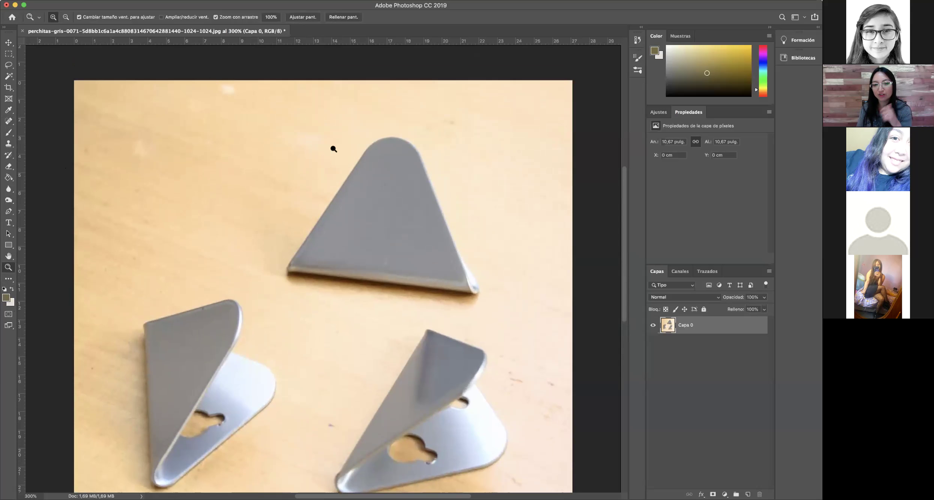
left_click(7, 119)
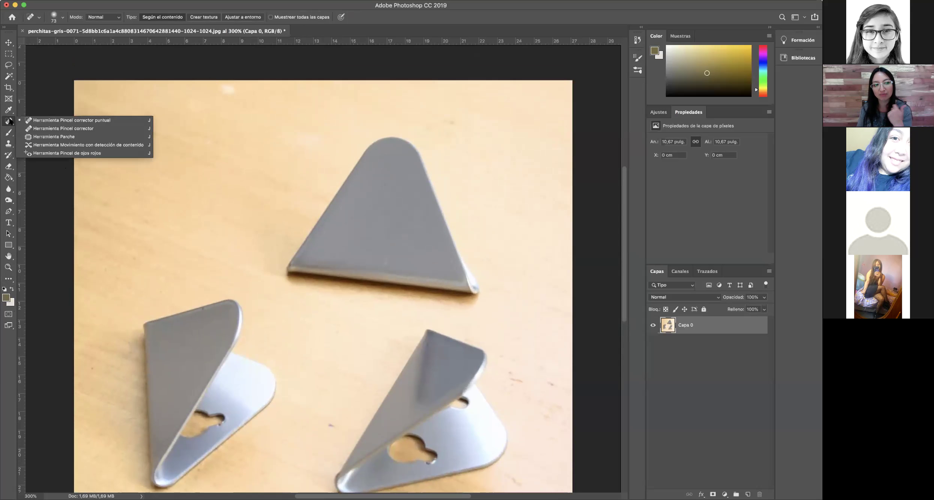
left_click(86, 120)
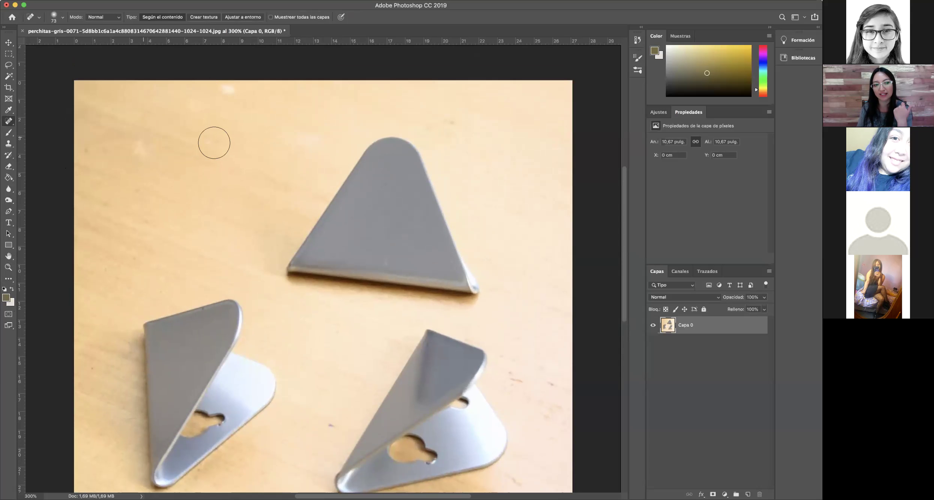
left_click(229, 90)
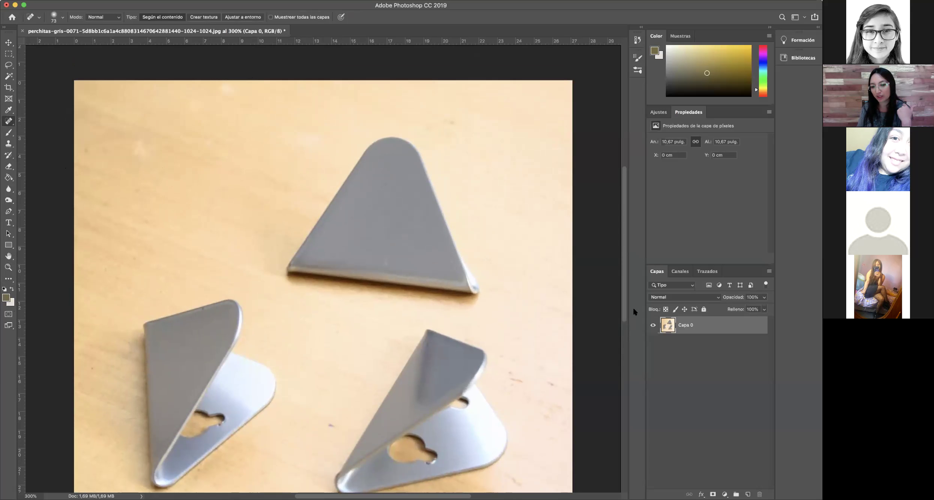
left_click(221, 87)
left_click(223, 86)
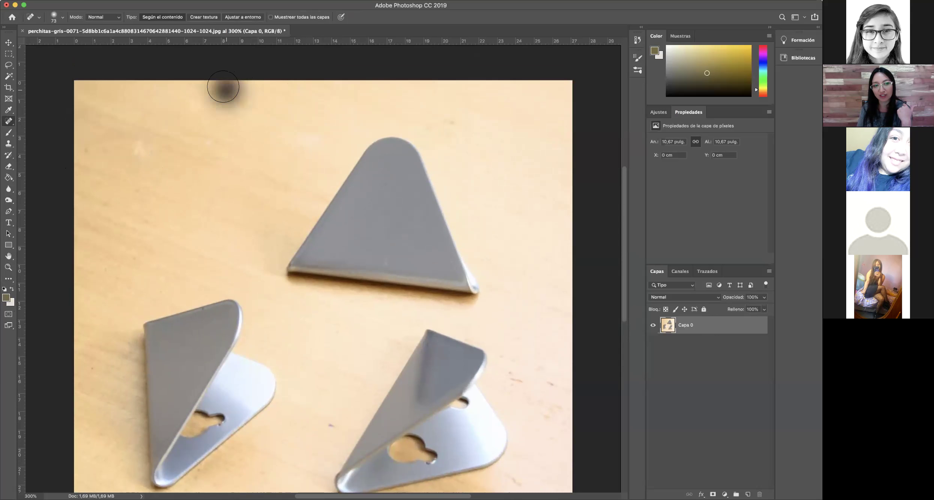
Heal the pale spots on the wood to the left of the top hanger with the 73 px Spot Healing Brush.
left_click(304, 130)
left_click(311, 142)
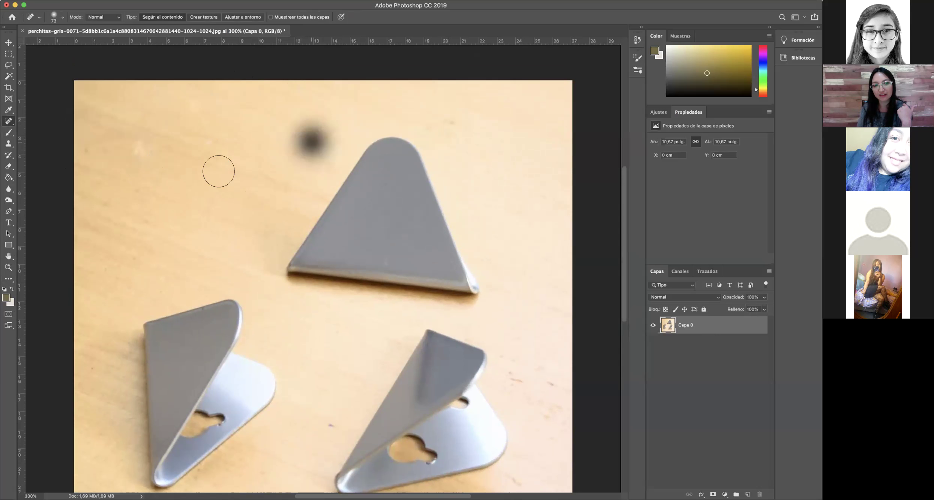
left_click(209, 139)
left_click(131, 148)
left_click(141, 144)
left_click(294, 148)
left_click(139, 154)
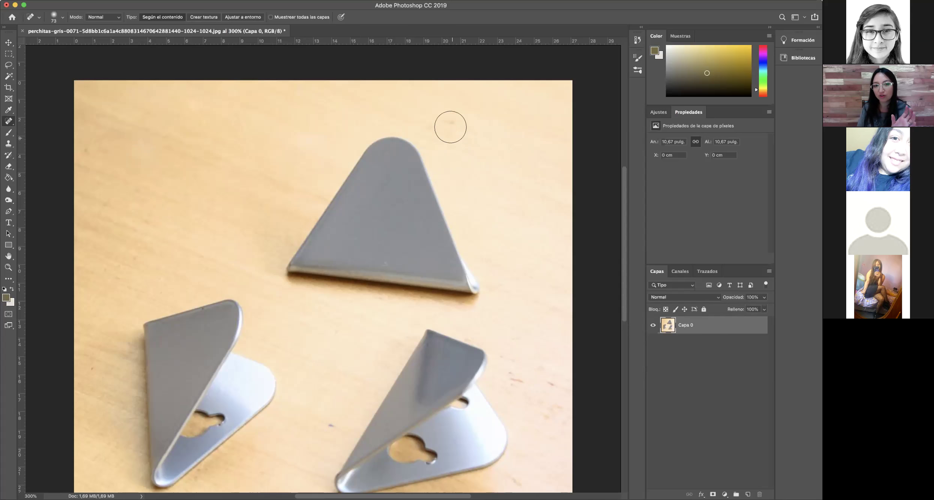
left_click(307, 129)
left_click(296, 138)
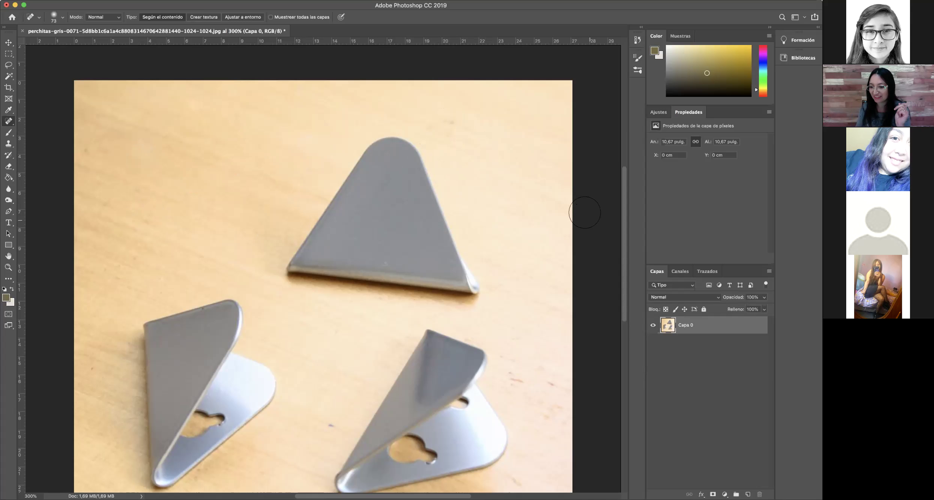
Heal the small mark on the wood just to the right of the top hanger's rounded tip.
left_click(451, 121)
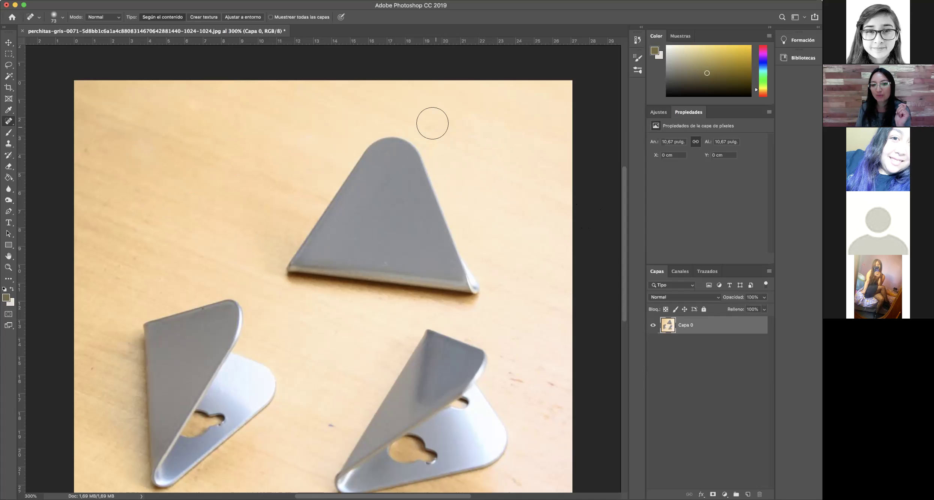
left_click(442, 119)
left_click(438, 118)
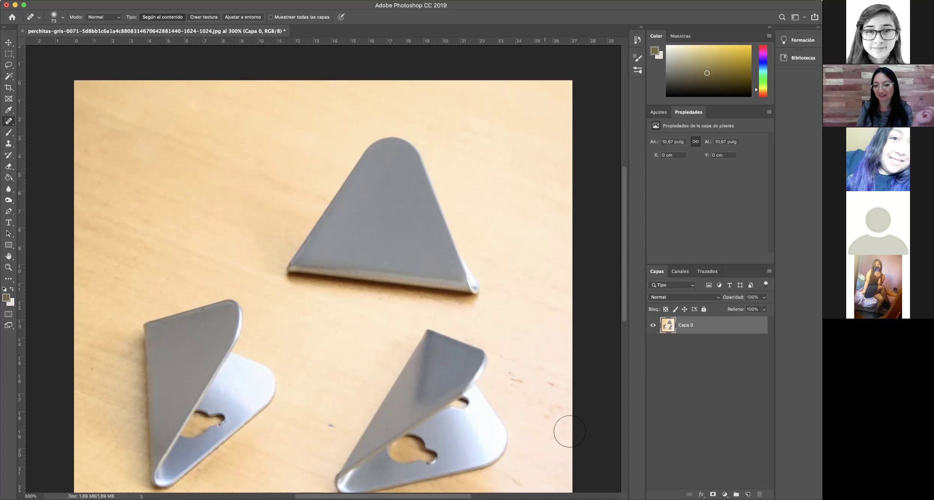
Heal the reddish scratches near the photo's right edge, beside the lower-right hanger, with the 73 px brush.
left_click(548, 381)
left_click(552, 390)
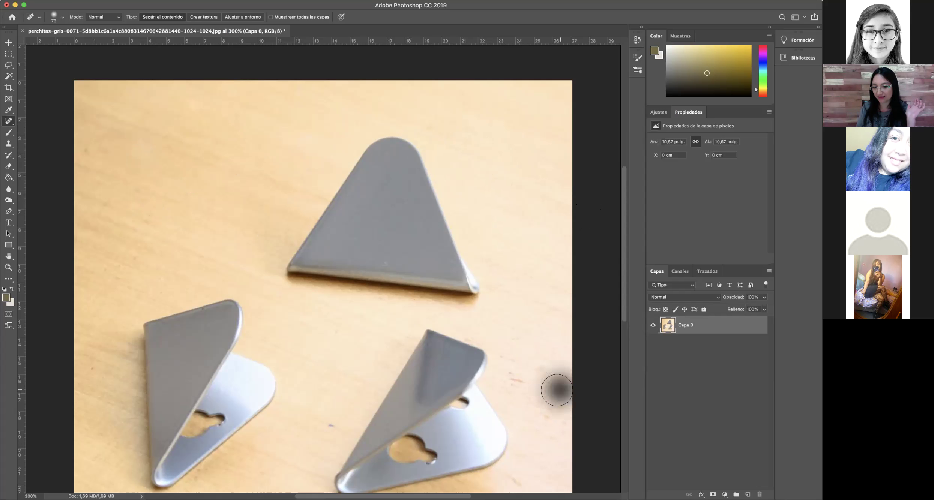
left_click(548, 406)
left_click(549, 400)
left_click(524, 382)
Reduce the Spot Healing Brush to 40 px and heal the small marks close to the lower-right hanger.
right_click(564, 382)
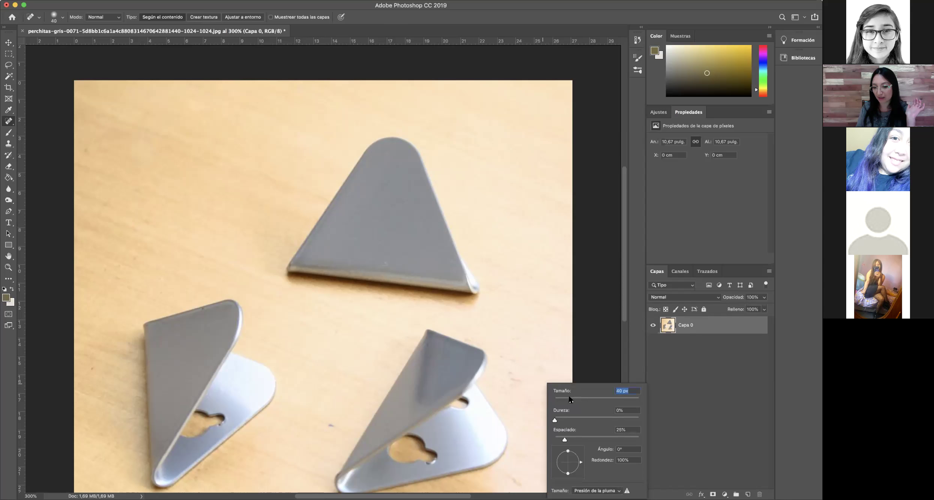
left_click(514, 378)
left_click(521, 381)
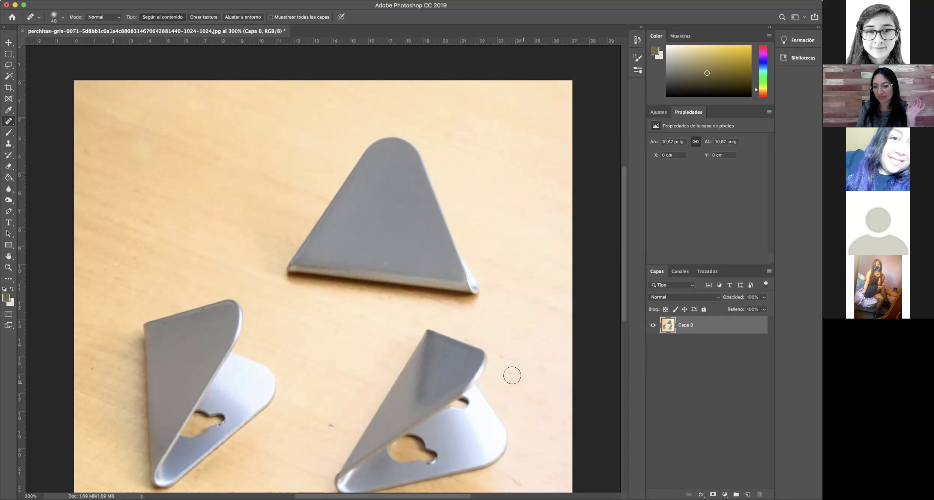
left_click(510, 368)
left_click(500, 352)
left_click(533, 425)
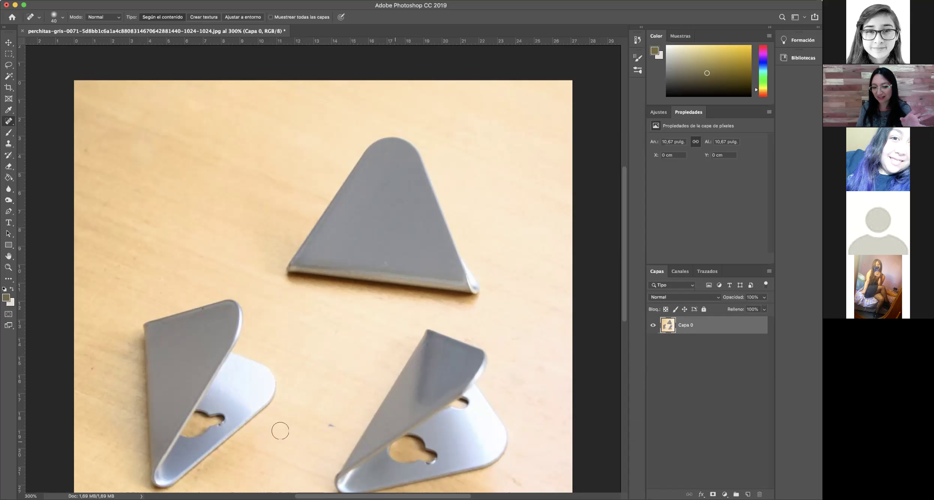
Heal the dark speck between the two lower hangers and a spot near the photo's left edge with the 40 px brush.
left_click(328, 426)
left_click(335, 426)
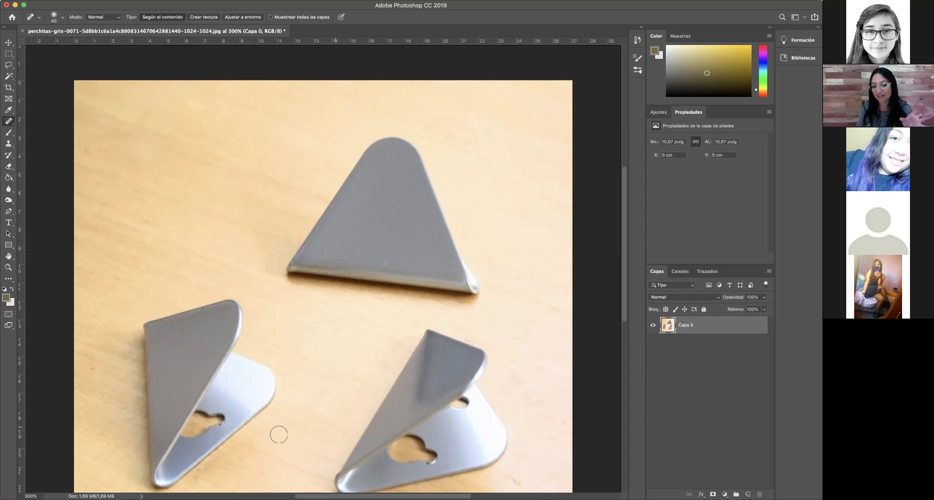
left_click(331, 423)
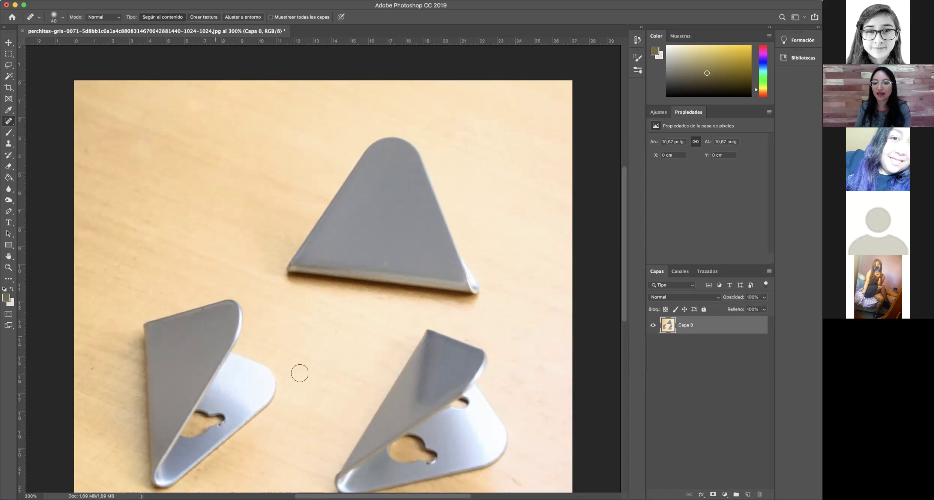
scroll(321, 384, "down", 3)
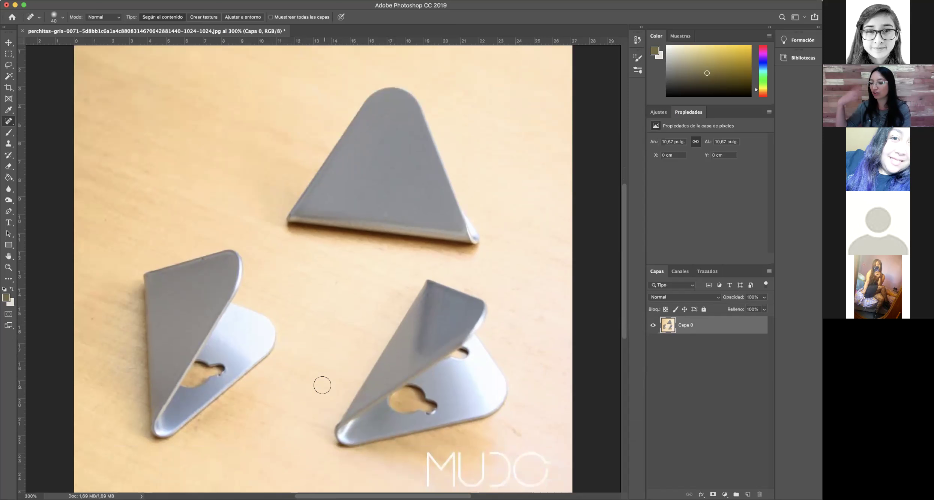
scroll(321, 384, "up", 3)
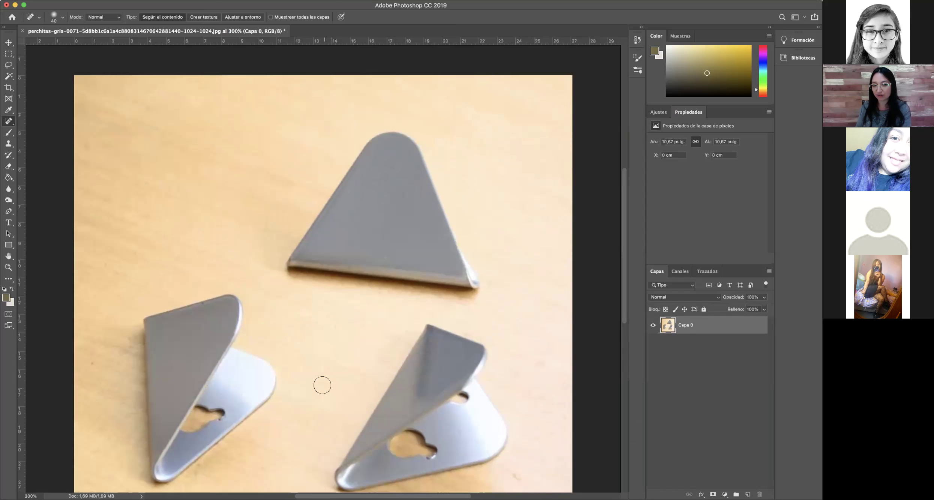
left_click(84, 144)
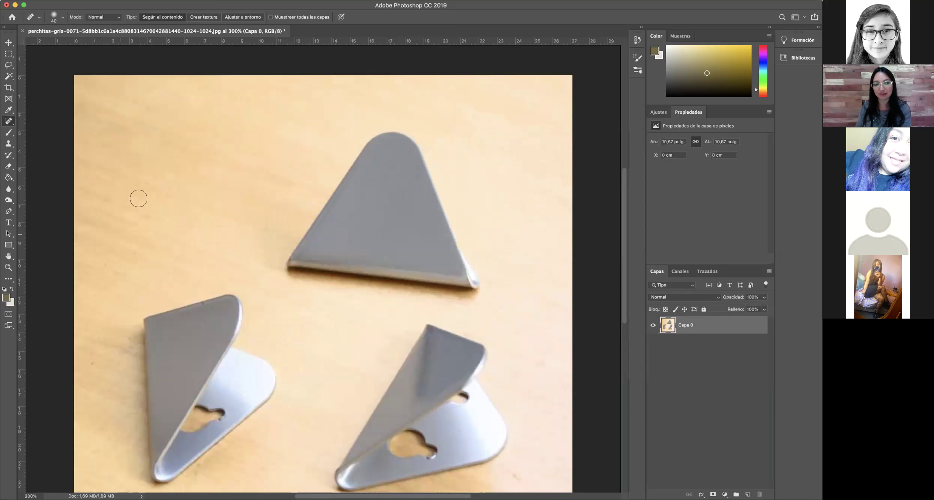
Heal the small marks on the wood above the lower-left hanger, near the photo's left edge, with the 40 px brush.
left_click(146, 219)
left_click(103, 197)
left_click(124, 264)
left_click(129, 257)
Heal the remaining spots on the wood above and to the right of the lower-right hanger.
scroll(343, 351, "down", 5)
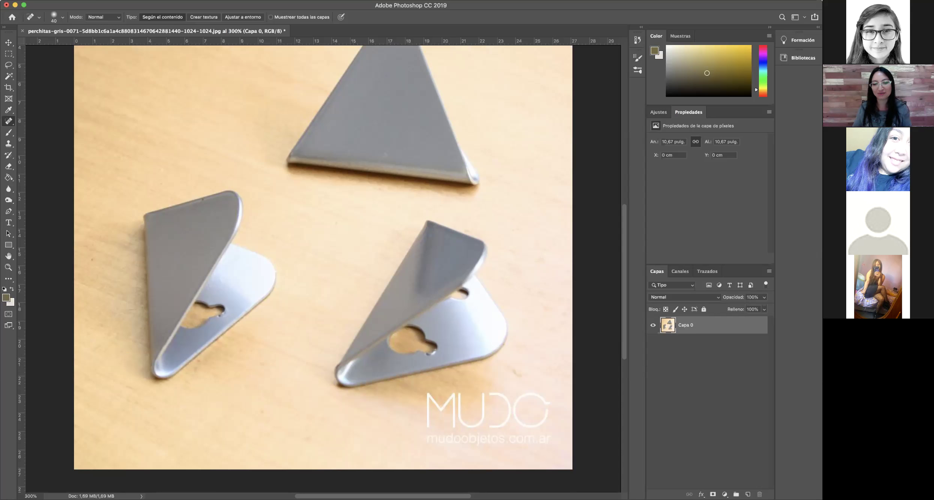
left_click_drag(436, 214, 433, 290)
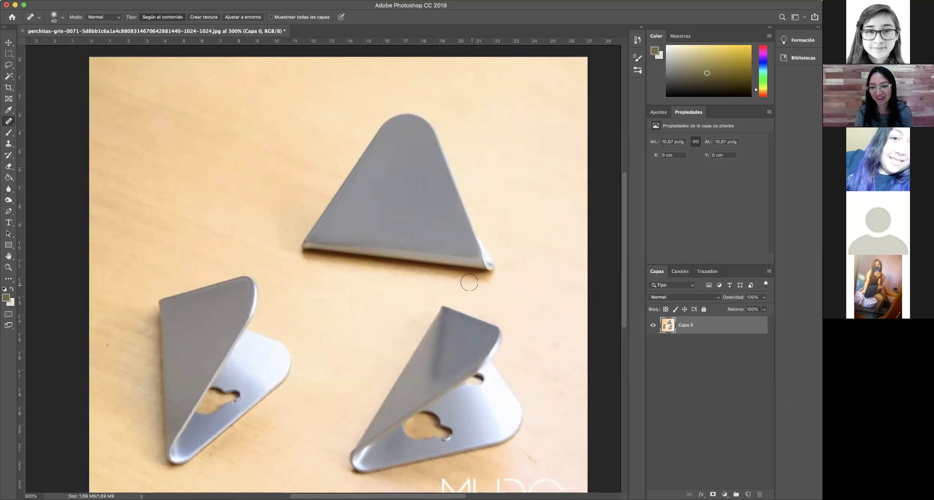
left_click(488, 311)
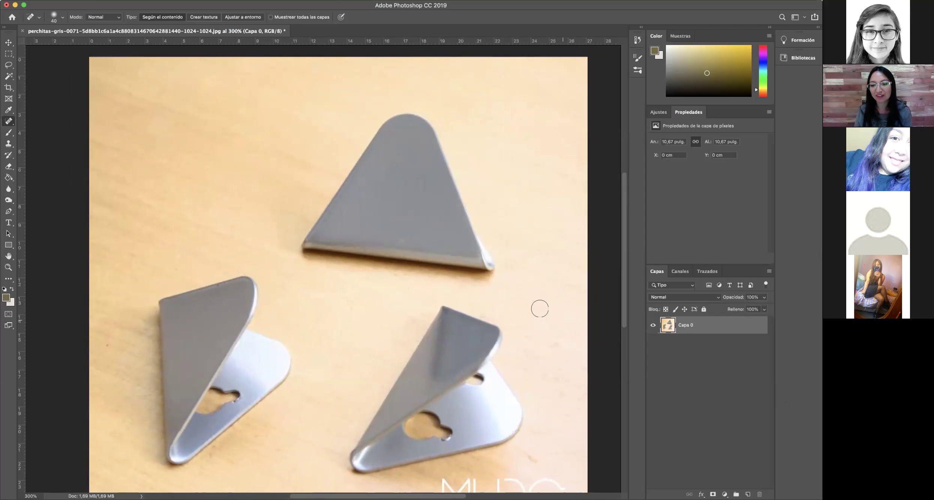
left_click(549, 341)
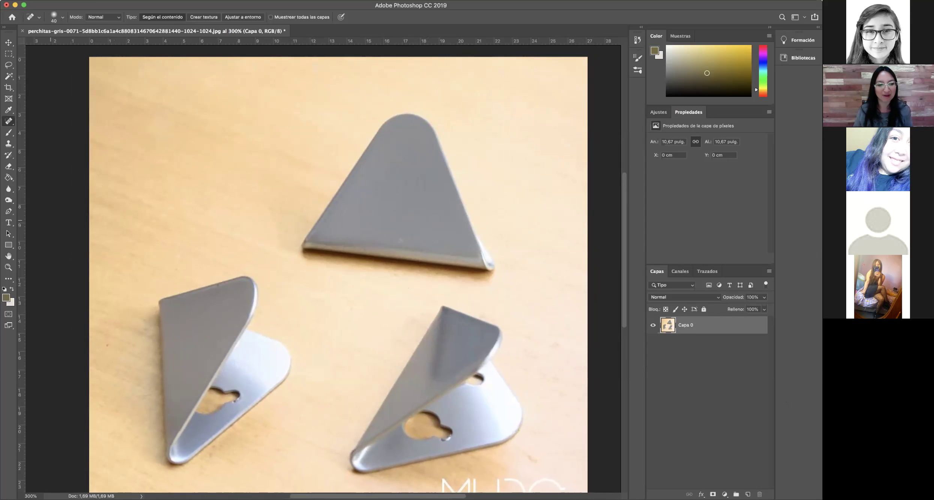
left_click(8, 268)
left_click(336, 249, "alt")
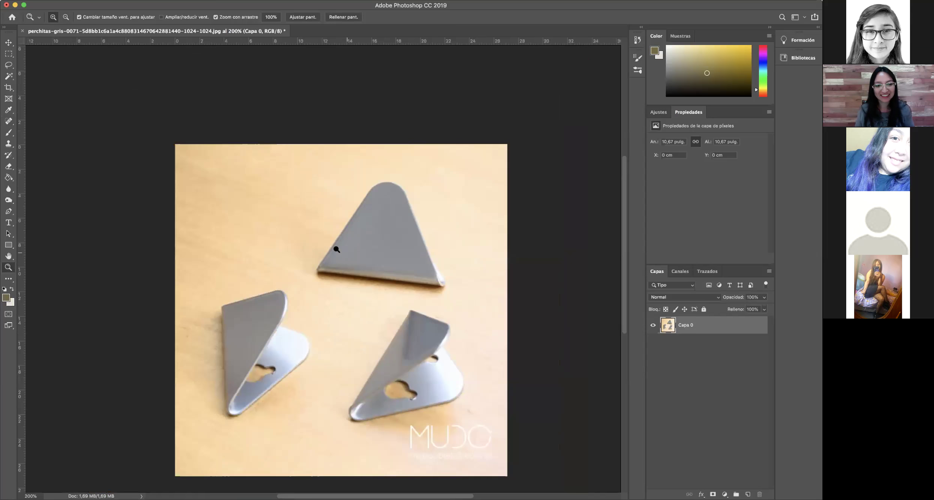
left_click_drag(372, 274, 377, 258)
left_click(383, 304)
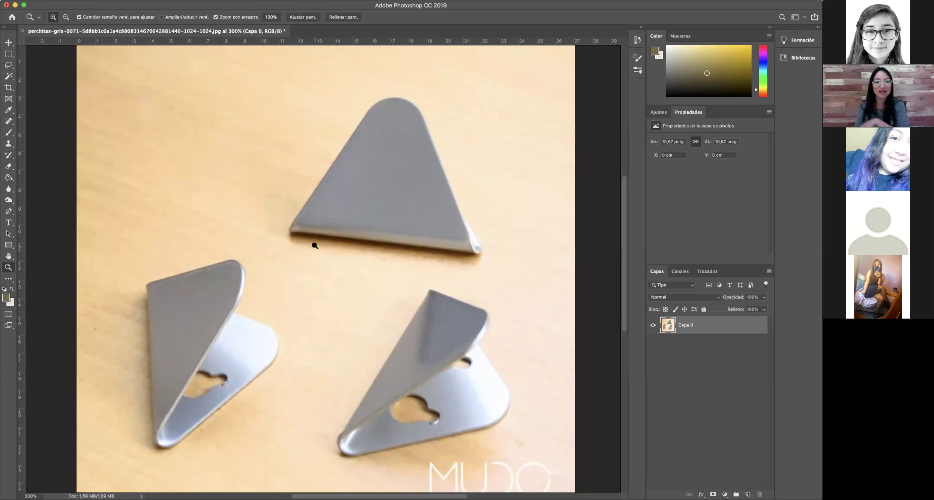
scroll(254, 275, "down", 2)
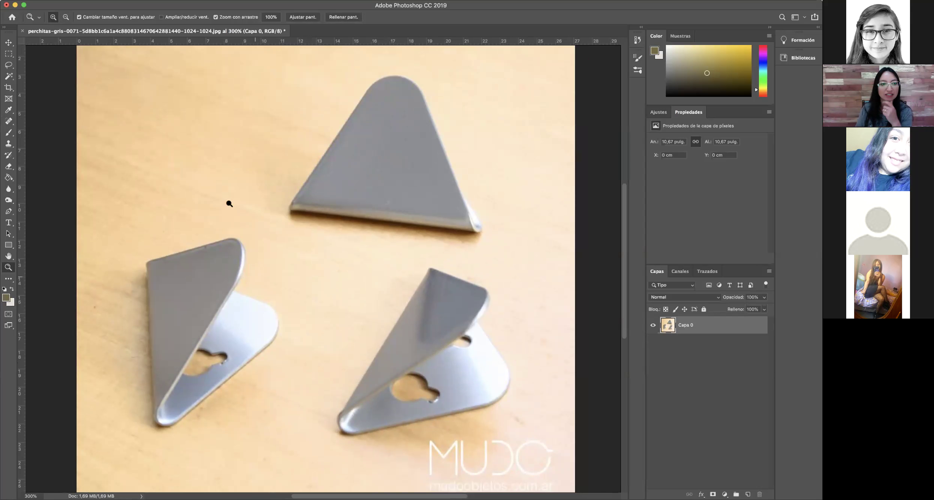
Outline the whole lower-left hanger with the Patch tool and replace it with the clean wood directly above it.
left_click(11, 123)
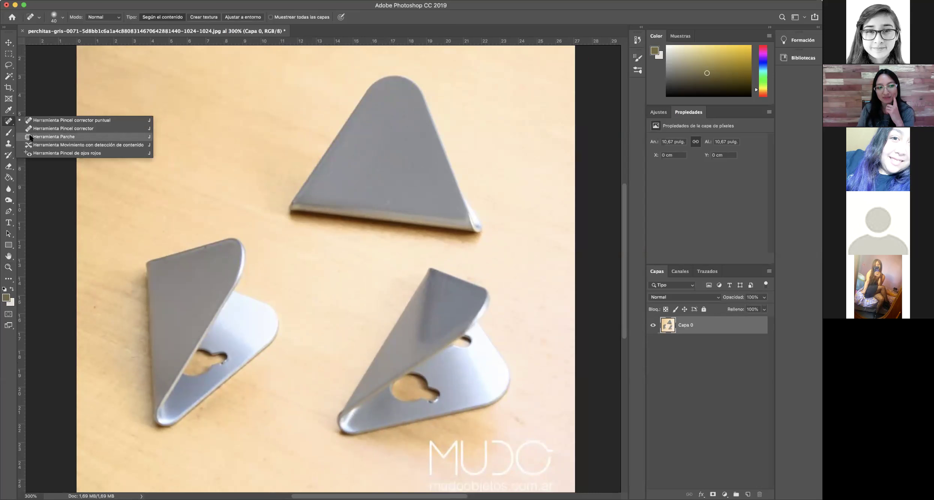
left_click(54, 137)
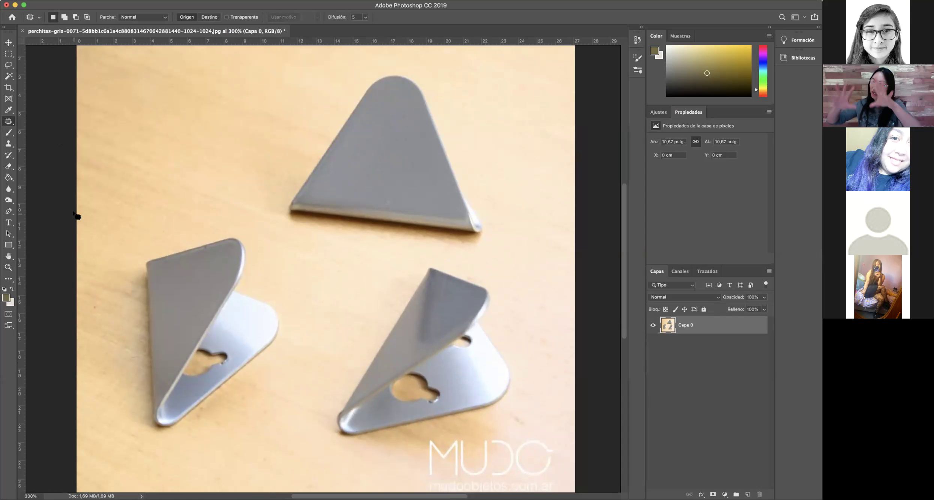
left_click(8, 267)
left_click(250, 267, "alt")
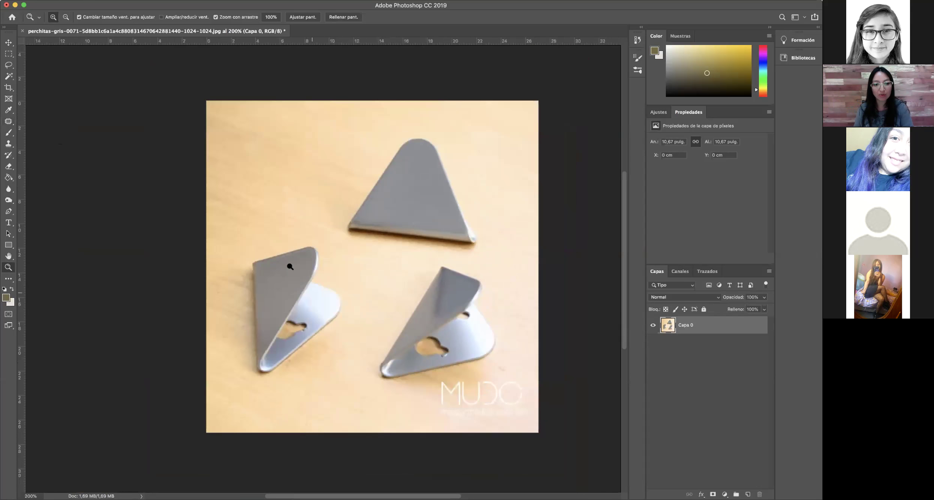
left_click(8, 121)
mouse_move(314, 241)
left_mouse_down()
mouse_move(246, 251)
mouse_move(251, 375)
mouse_move(298, 362)
mouse_move(343, 322)
mouse_move(342, 287)
mouse_move(321, 273)
mouse_move(315, 241)
left_mouse_up()
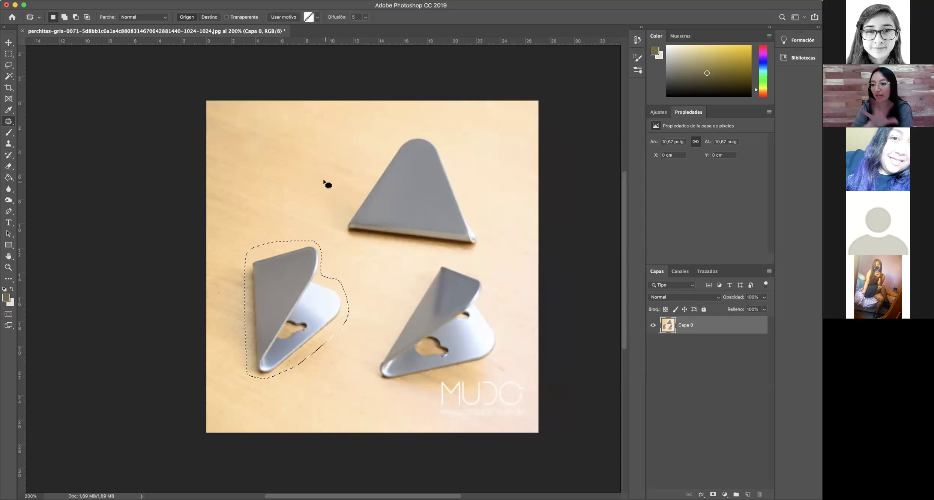
left_click_drag(289, 285, 265, 152)
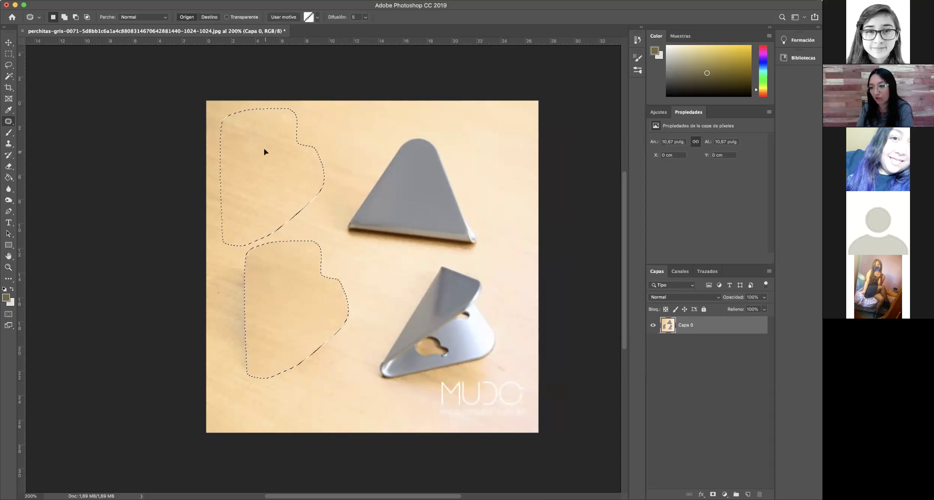
left_click_drag(265, 152, 266, 152)
left_click(252, 297)
Patch the leftover shadows and uneven tones where the lower-left hanger was, using nearby clean wood and clearing the selection each time.
mouse_move(268, 259)
left_mouse_down()
mouse_move(231, 270)
mouse_move(226, 304)
mouse_move(226, 345)
mouse_move(250, 383)
mouse_move(271, 382)
mouse_move(281, 363)
mouse_move(284, 293)
mouse_move(266, 257)
mouse_move(308, 149)
left_mouse_up()
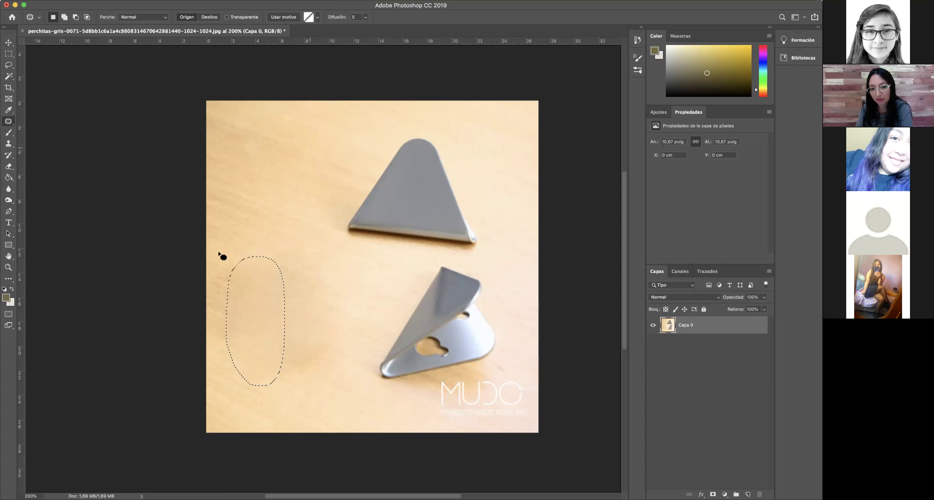
key("super+d")
mouse_move(345, 331)
left_mouse_down()
mouse_move(274, 319)
mouse_move(258, 348)
mouse_move(287, 382)
mouse_move(330, 375)
mouse_move(343, 348)
mouse_move(333, 325)
mouse_move(323, 324)
mouse_move(308, 234)
mouse_move(326, 237)
mouse_move(320, 216)
left_mouse_up()
key("super+d")
mouse_move(332, 283)
left_mouse_down()
mouse_move(288, 263)
mouse_move(247, 277)
mouse_move(286, 322)
mouse_move(333, 308)
mouse_move(331, 280)
mouse_move(294, 262)
mouse_move(287, 213)
mouse_move(266, 266)
mouse_move(246, 290)
mouse_move(223, 295)
mouse_move(216, 268)
mouse_move(228, 244)
mouse_move(274, 241)
mouse_move(273, 214)
left_mouse_up()
key("super+d")
key("super+d")
mouse_move(296, 267)
left_mouse_down()
mouse_move(282, 250)
mouse_move(246, 260)
mouse_move(227, 293)
mouse_move(226, 320)
mouse_move(261, 330)
mouse_move(300, 292)
mouse_move(292, 264)
mouse_move(275, 253)
mouse_move(273, 288)
mouse_move(345, 318)
left_mouse_up()
key("super+d")
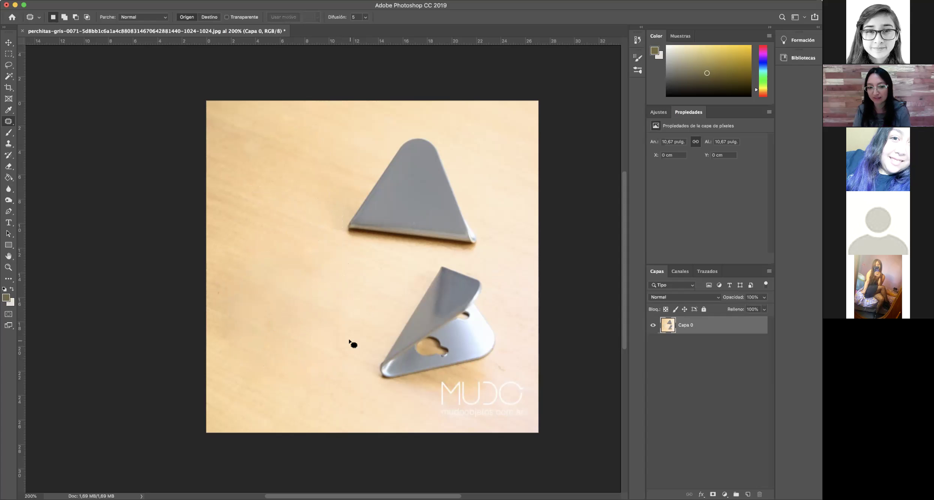
mouse_move(235, 261)
left_mouse_down()
mouse_move(236, 340)
mouse_move(207, 331)
mouse_move(224, 265)
mouse_move(273, 204)
mouse_move(303, 233)
left_mouse_up()
key("super+d")
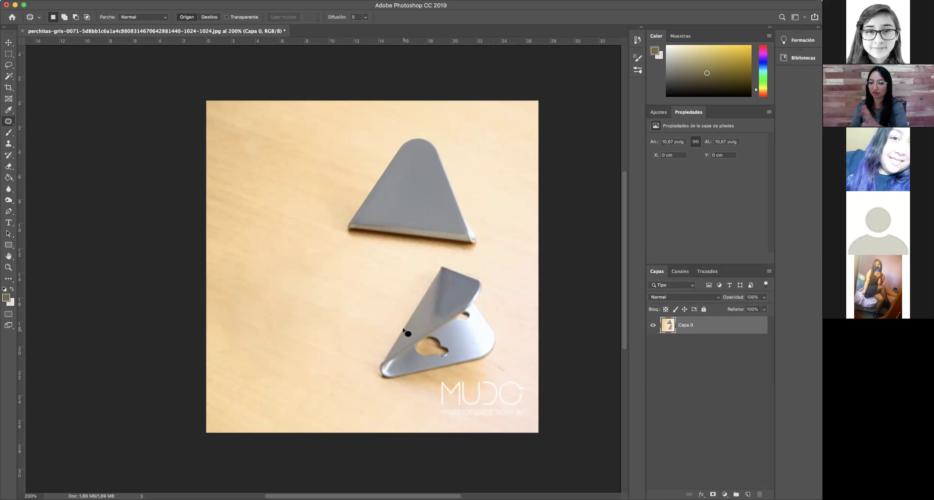
Try to patch the lower-right hanger and the MUDO logo with clean wood from beside them.
mouse_move(436, 265)
left_mouse_down()
mouse_move(375, 357)
mouse_move(396, 391)
mouse_move(464, 390)
mouse_move(491, 377)
mouse_move(506, 334)
mouse_move(467, 272)
mouse_move(447, 264)
mouse_move(427, 268)
mouse_move(371, 342)
mouse_move(381, 389)
mouse_move(485, 392)
mouse_move(510, 321)
mouse_move(479, 269)
mouse_move(302, 246)
mouse_move(349, 255)
left_mouse_up()
left_click(459, 263)
key("cmd+d")
mouse_move(523, 365)
left_mouse_down()
mouse_move(418, 371)
mouse_move(502, 428)
mouse_move(532, 379)
mouse_move(523, 366)
mouse_move(390, 317)
mouse_move(413, 299)
left_mouse_up()
key("super+d")
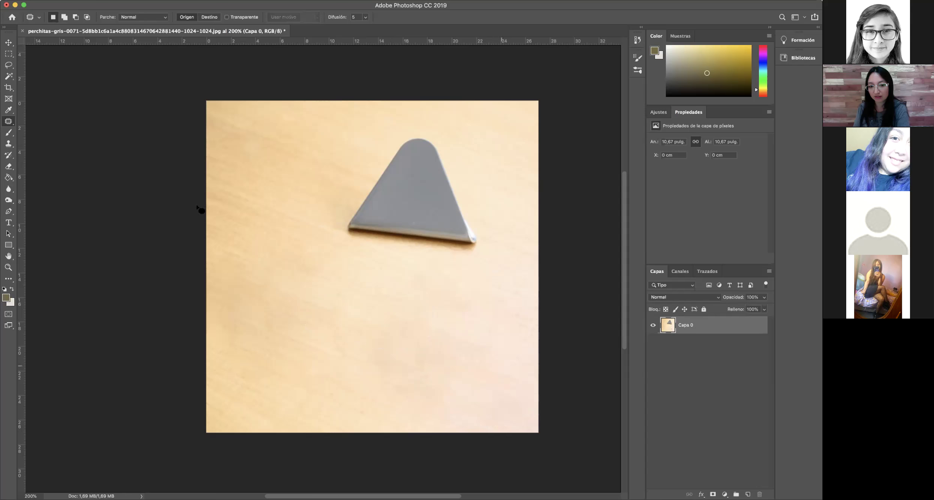
Try to patch the top hanger with clean wood from the area below it.
mouse_move(338, 259)
left_mouse_down()
mouse_move(461, 270)
mouse_move(499, 250)
mouse_move(488, 176)
mouse_move(452, 138)
mouse_move(418, 123)
mouse_move(358, 134)
mouse_move(324, 202)
mouse_move(332, 260)
left_mouse_up()
left_click_drag(396, 219, 353, 356)
left_click(462, 347)
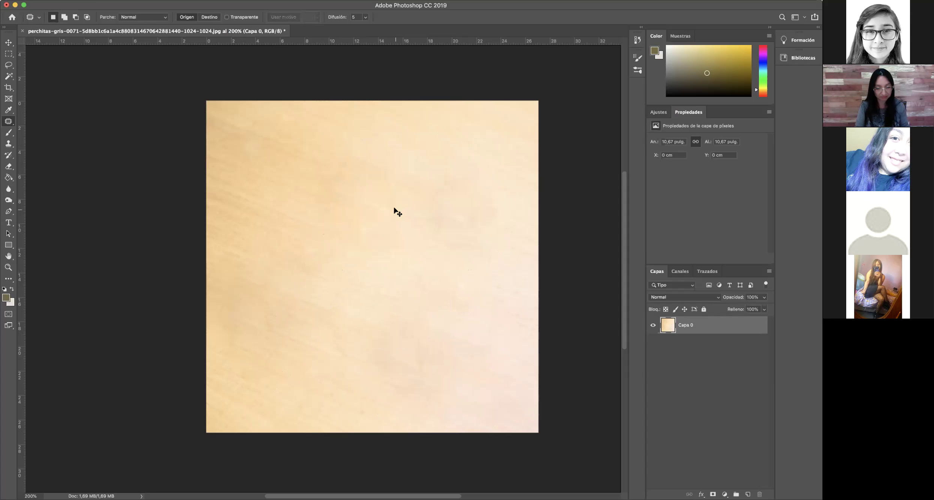
Undo the patches over the top hanger, the MUDO logo and the lower-right hanger, and clear the selection.
key("super+z")
key("super+z")
key("super+z")
key("super+z")
key("super+z")
key("super+z")
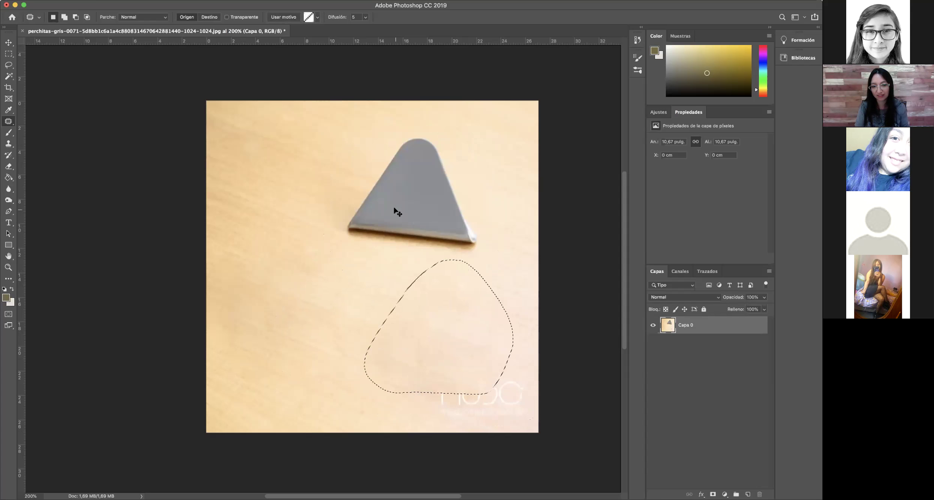
left_click(337, 277)
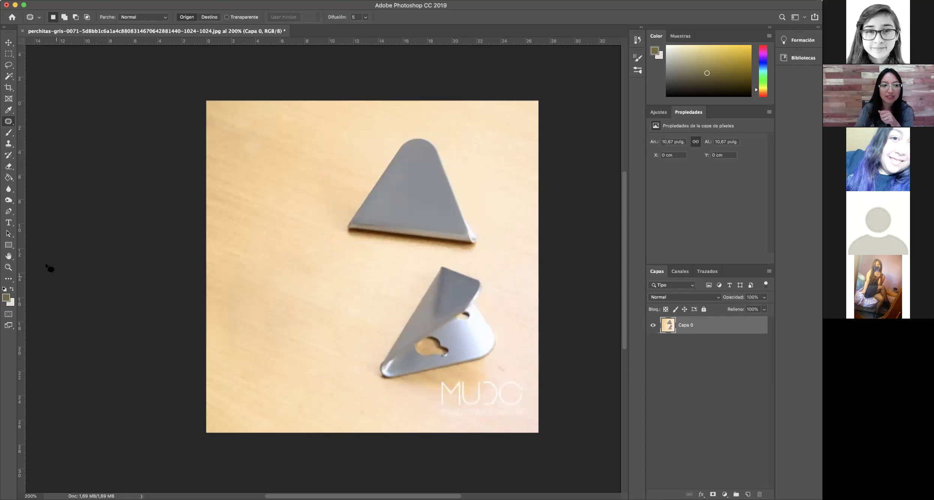
Switch to the Clone Stamp tool and sample the wood just above the top hanger's rounded tip.
left_click(7, 144)
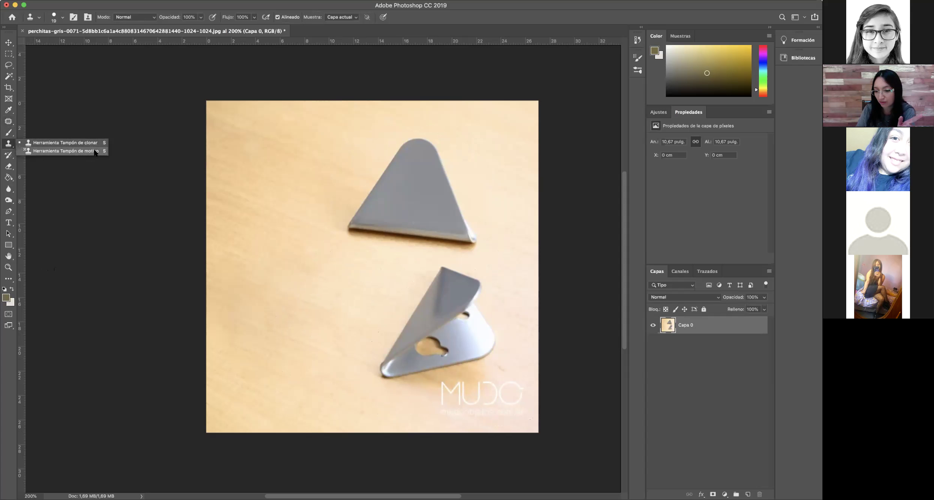
left_click(78, 143)
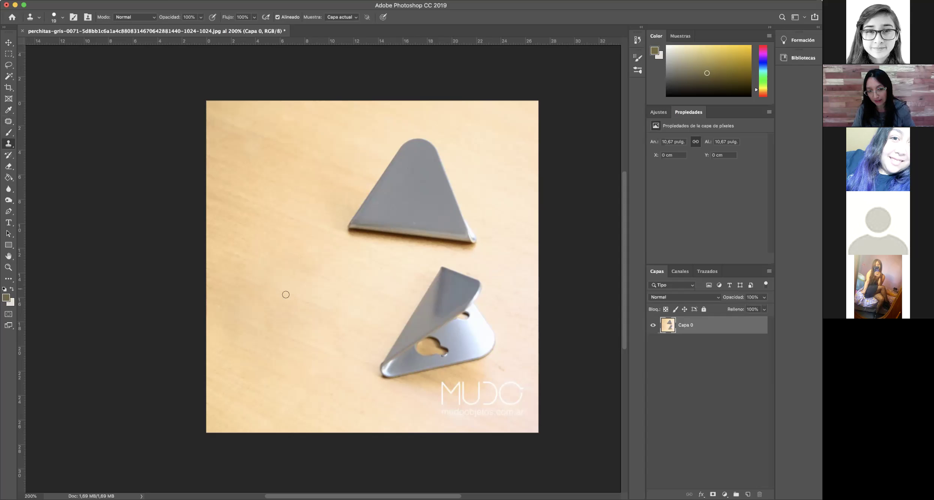
left_click(415, 134, "alt")
Try stamping a wood spot on the top hanger's lower edge and a hanger copy on the empty wood, undoing both.
left_click(411, 227)
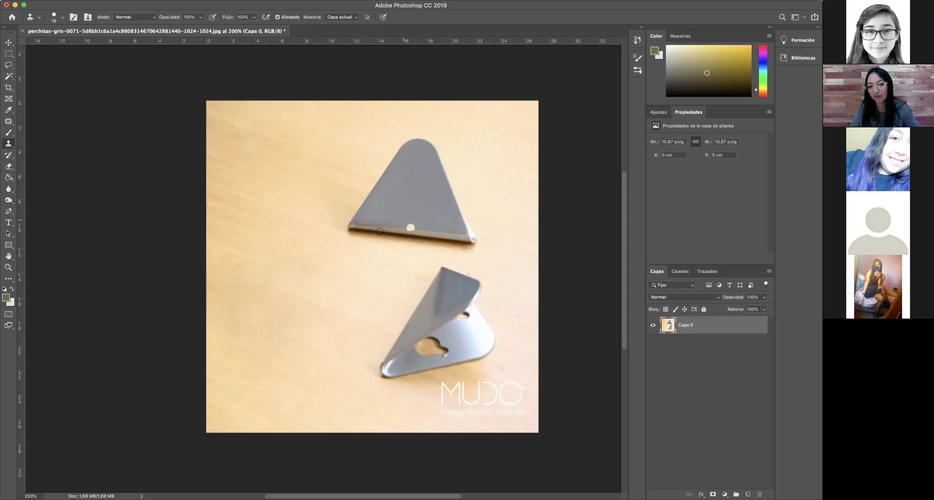
key("super+z")
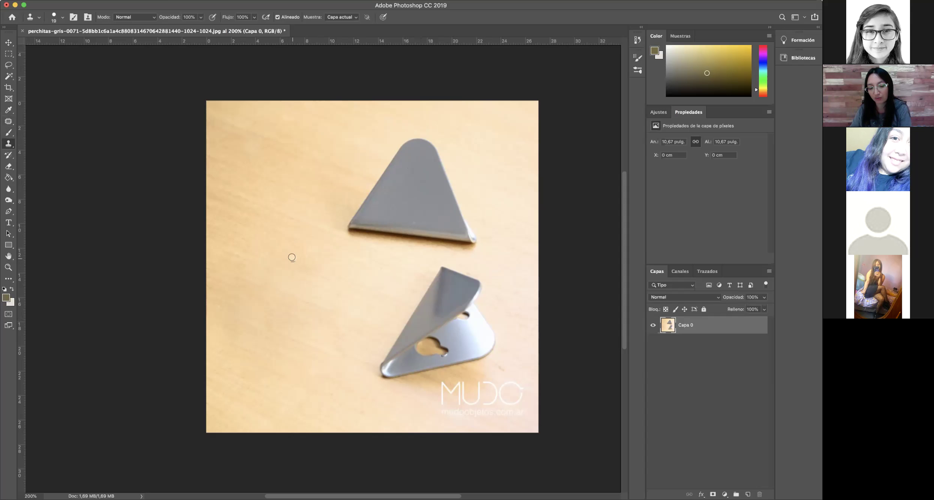
mouse_move(295, 259)
left_mouse_down()
mouse_move(285, 262)
mouse_move(302, 264)
mouse_move(281, 266)
mouse_move(307, 270)
mouse_move(281, 274)
mouse_move(302, 277)
mouse_move(269, 280)
mouse_move(283, 270)
mouse_move(254, 293)
mouse_move(288, 296)
mouse_move(281, 303)
mouse_move(309, 294)
mouse_move(289, 278)
mouse_move(315, 295)
mouse_move(306, 282)
mouse_move(283, 288)
left_mouse_up()
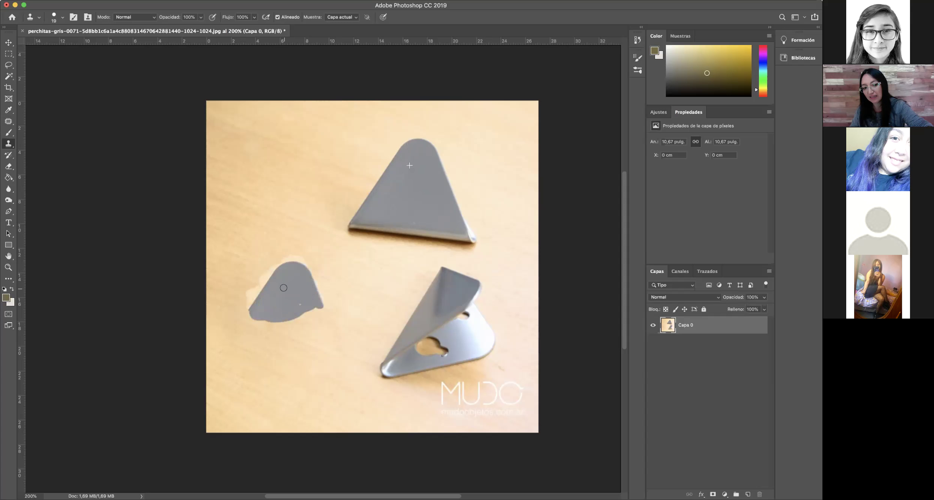
key("super+z")
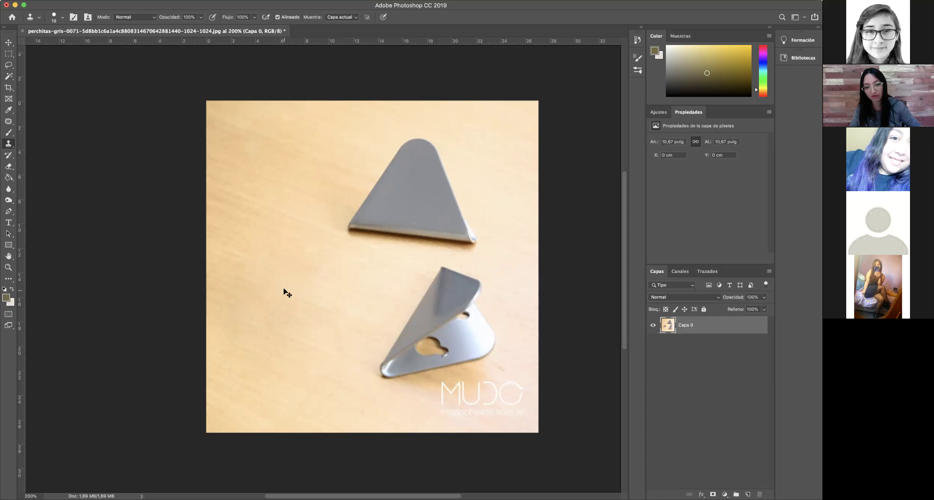
Clone the whole top hanger onto the empty wood at the photo's lower left with a 73 px brush at 0% hardness.
right_click(420, 141)
mouse_move(474, 162)
left_mouse_down()
mouse_move(490, 179)
mouse_move(468, 179)
left_mouse_up()
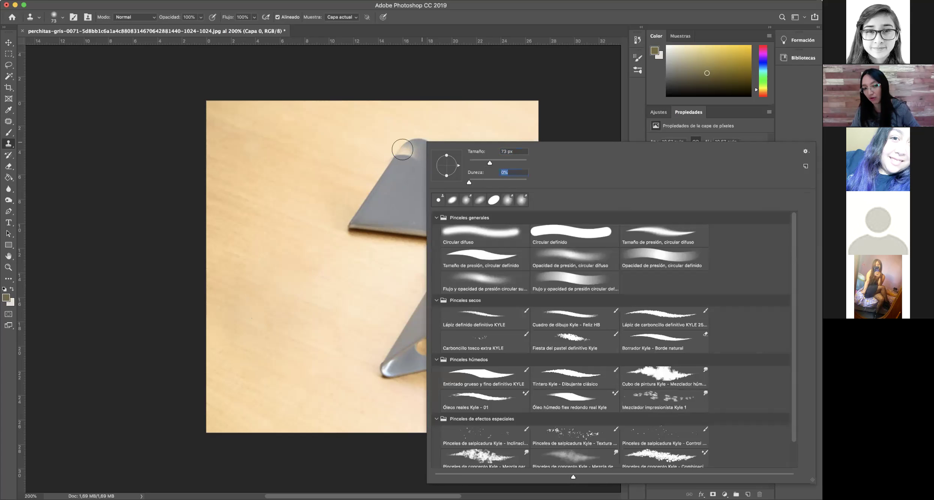
mouse_move(313, 239)
left_mouse_down()
mouse_move(291, 248)
mouse_move(326, 267)
mouse_move(279, 265)
mouse_move(319, 279)
mouse_move(264, 282)
mouse_move(298, 297)
mouse_move(255, 306)
mouse_move(280, 315)
mouse_move(247, 332)
mouse_move(323, 331)
mouse_move(329, 325)
mouse_move(295, 314)
mouse_move(331, 305)
mouse_move(309, 299)
mouse_move(291, 307)
mouse_move(324, 322)
mouse_move(328, 261)
mouse_move(351, 323)
mouse_move(352, 335)
mouse_move(337, 339)
mouse_move(363, 332)
mouse_move(305, 252)
mouse_move(253, 329)
left_mouse_up()
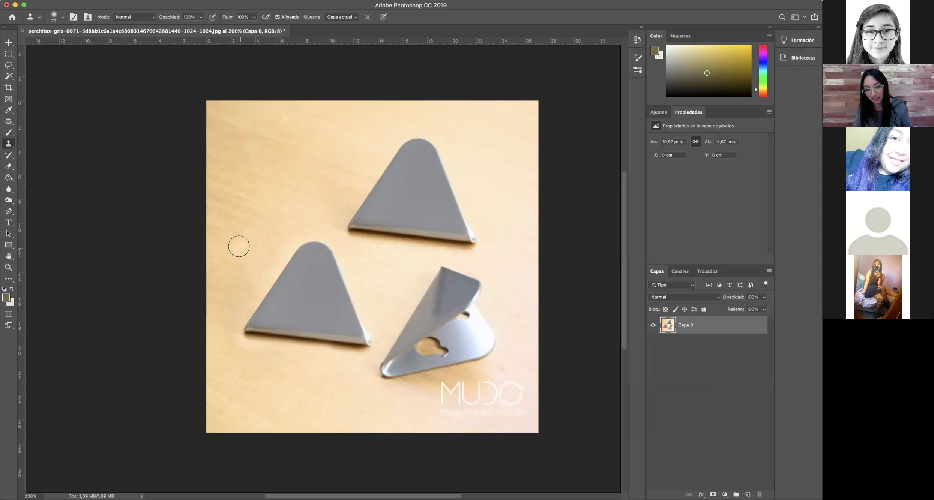
Reduce the Clone Stamp to 30 px at 52% opacity and sample the wood beside the cloned hanger's tip.
right_click(261, 246)
left_click_drag(329, 250, 320, 252)
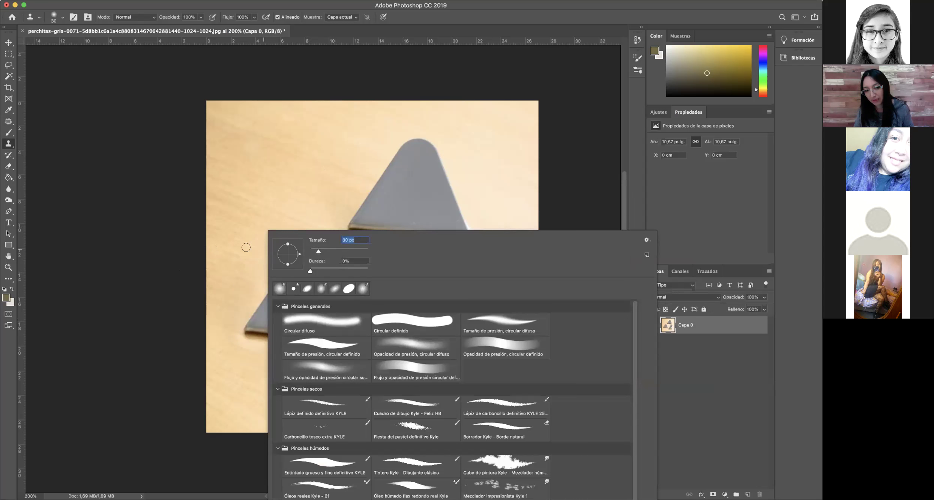
key("Return")
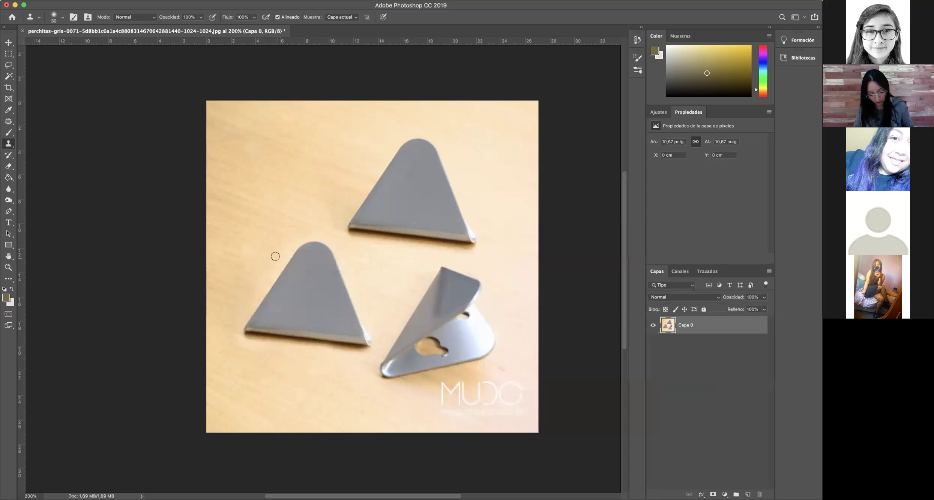
left_click(257, 246, "alt")
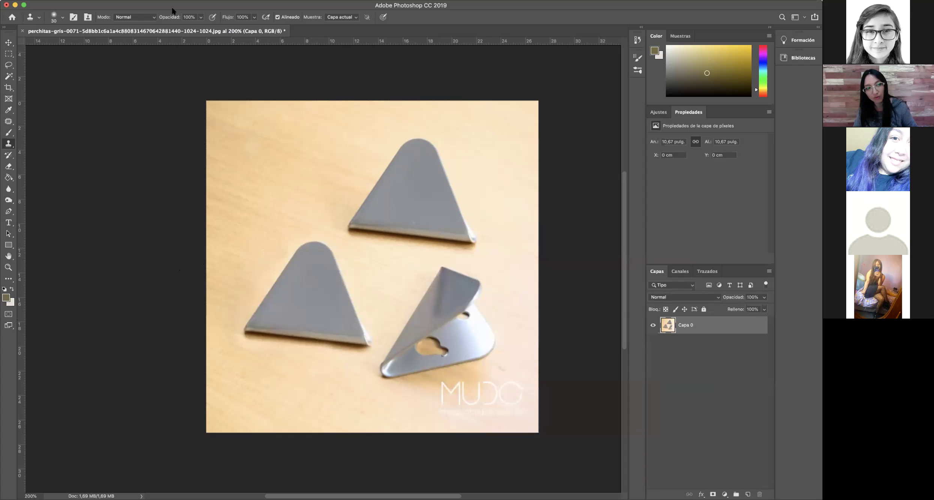
left_click(197, 17)
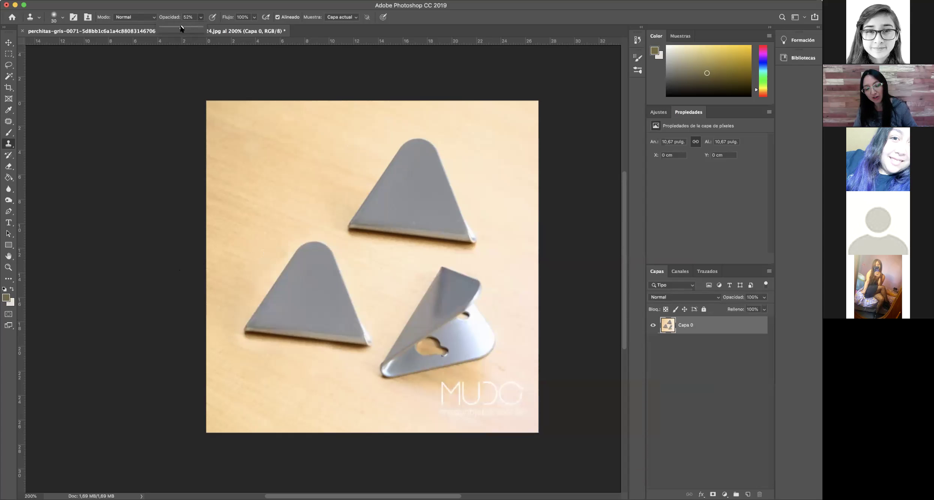
left_click(261, 246)
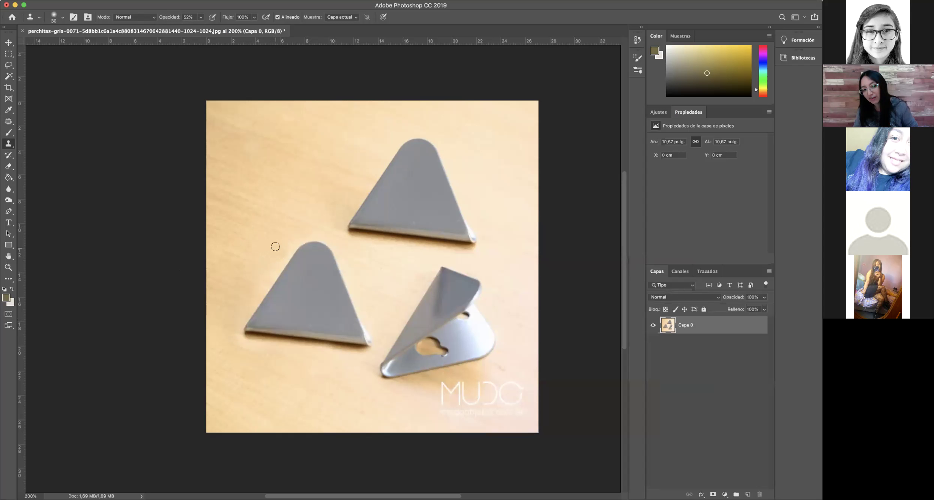
Clone sampled wood along the cloned hanger's rounded tip and below its lower edge to blend its outline.
left_click(259, 243, "alt")
mouse_move(275, 249)
left_mouse_down()
mouse_move(288, 244)
mouse_move(257, 288)
mouse_move(287, 248)
left_mouse_up()
left_click(251, 256, "alt")
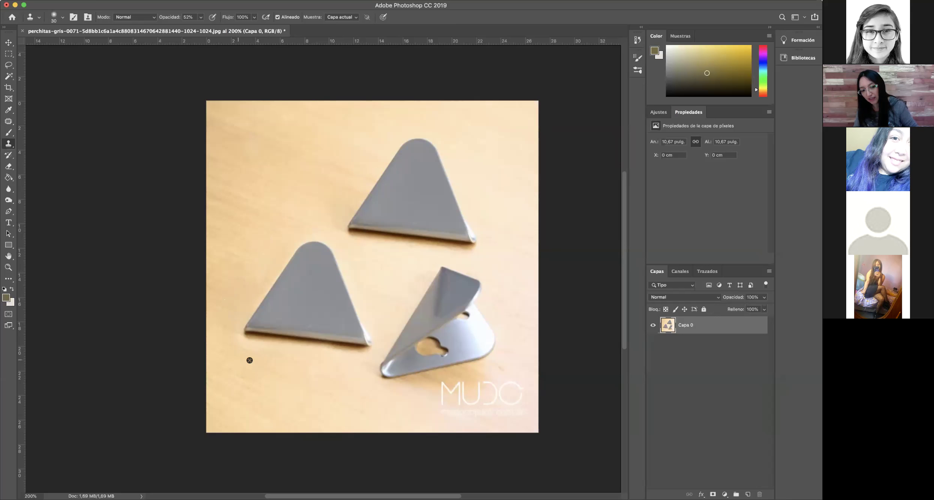
left_click_drag(238, 343, 255, 345)
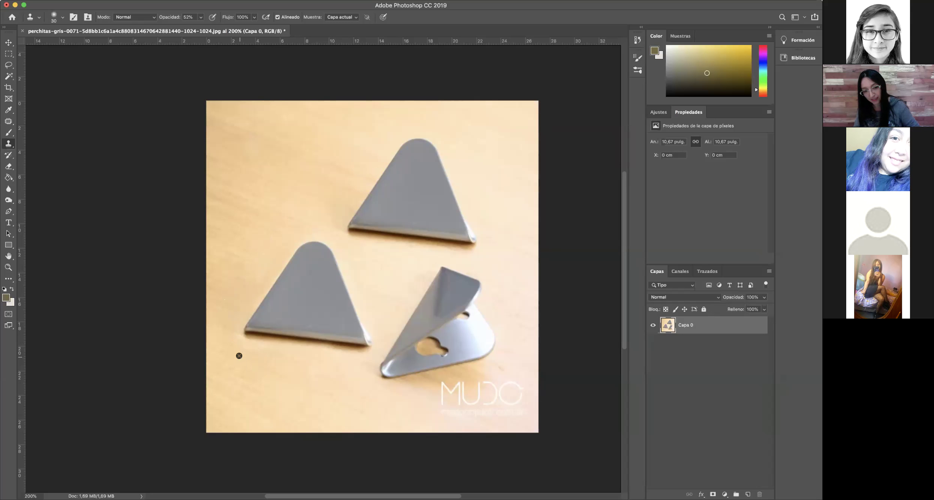
left_click(238, 357, "alt")
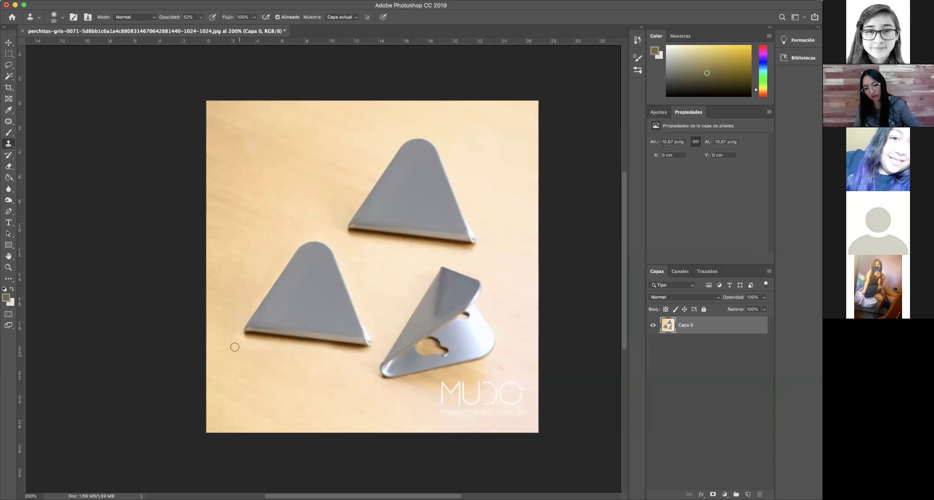
left_click_drag(236, 344, 245, 345)
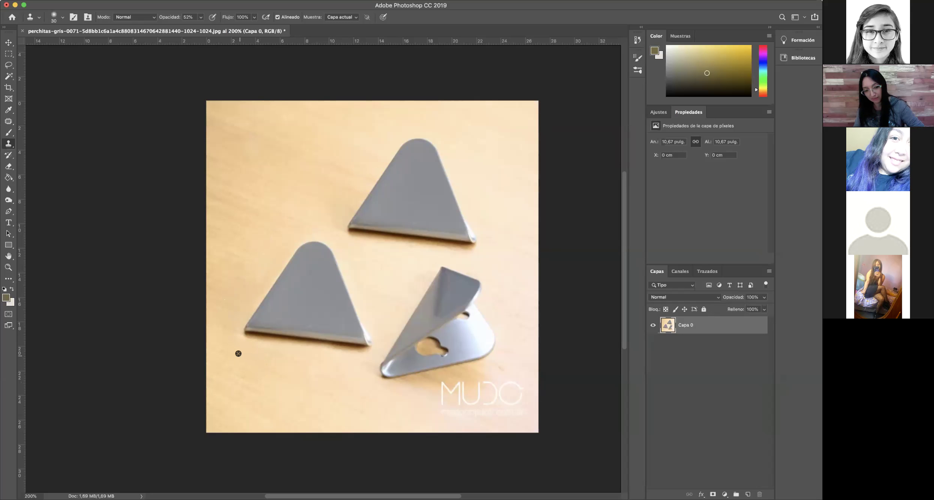
mouse_move(251, 341)
left_mouse_down()
mouse_move(233, 335)
mouse_move(289, 351)
mouse_move(257, 350)
mouse_move(320, 352)
left_mouse_up()
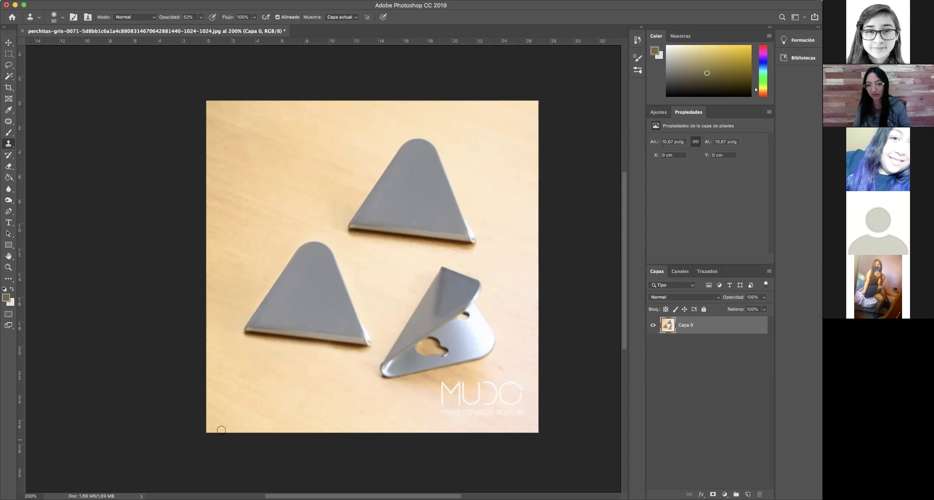
Try clone-stamping on the copied hanger and the wood beside its tip, and undo the stray stamps.
left_click_drag(283, 295, 290, 290)
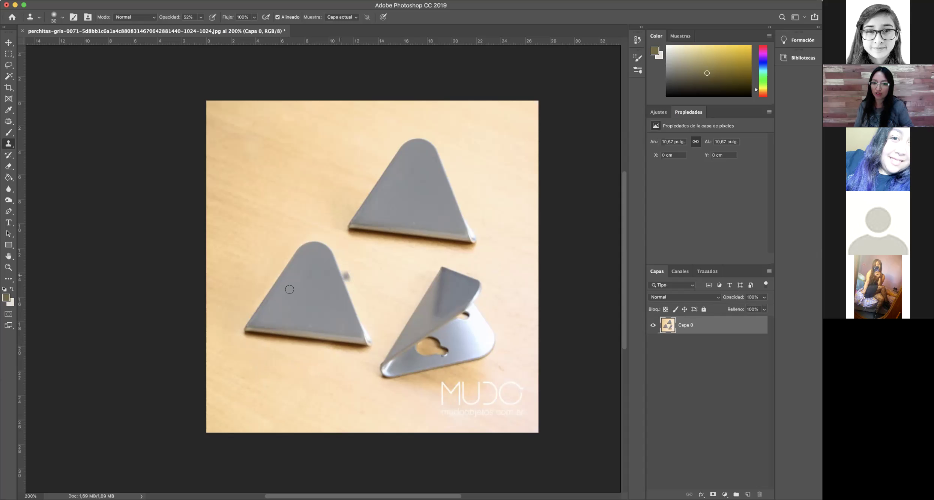
mouse_move(335, 231)
left_mouse_down()
mouse_move(323, 230)
mouse_move(330, 237)
left_mouse_up()
key("super+z")
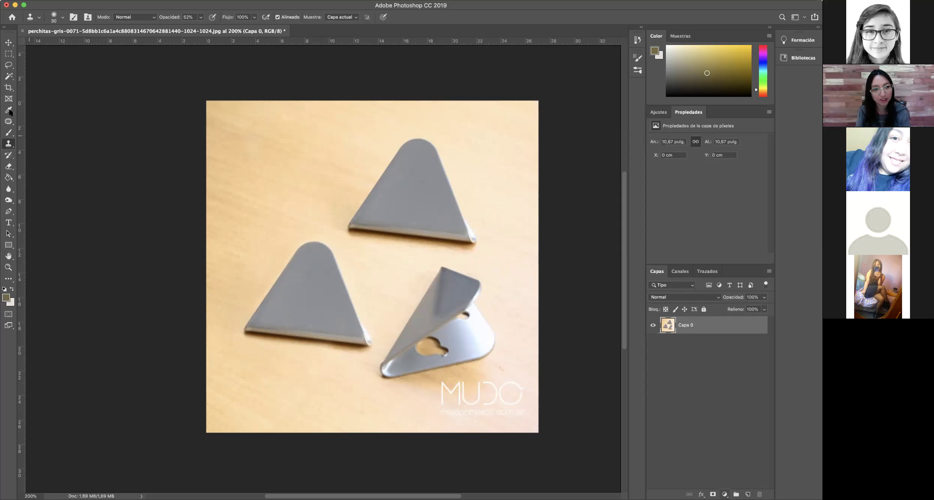
Draw a loose freehand Lasso selection around the cloned hanger with a 5 px feather.
left_click(8, 65)
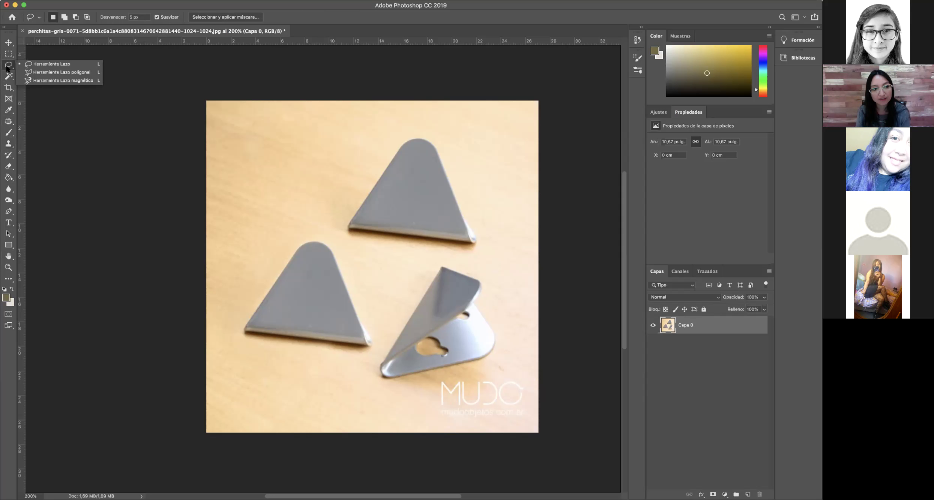
left_click(38, 67)
mouse_move(333, 245)
left_mouse_down()
mouse_move(378, 332)
mouse_move(369, 351)
mouse_move(237, 341)
mouse_move(239, 315)
mouse_move(288, 251)
mouse_move(314, 236)
mouse_move(333, 244)
left_mouse_up()
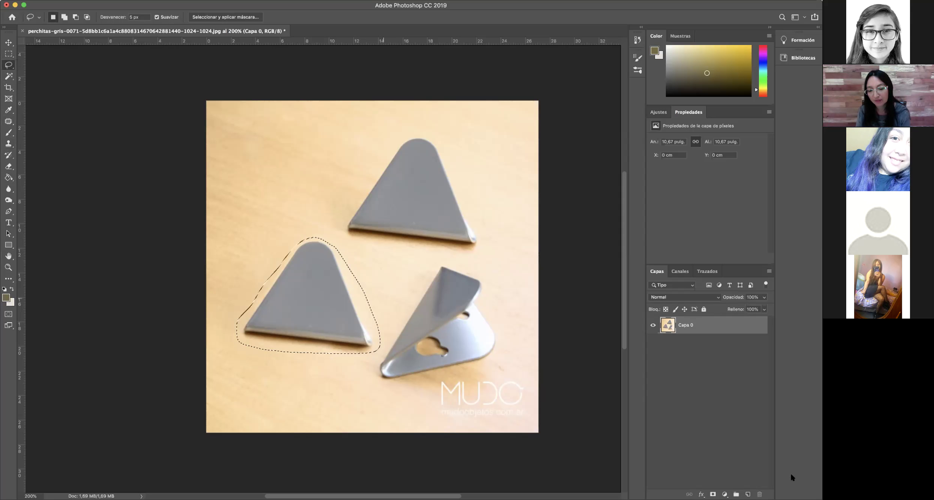
Add a Hue/Saturation adjustment to the selected hanger with hue -12, saturation -83 and lightness +36.
left_click(724, 494)
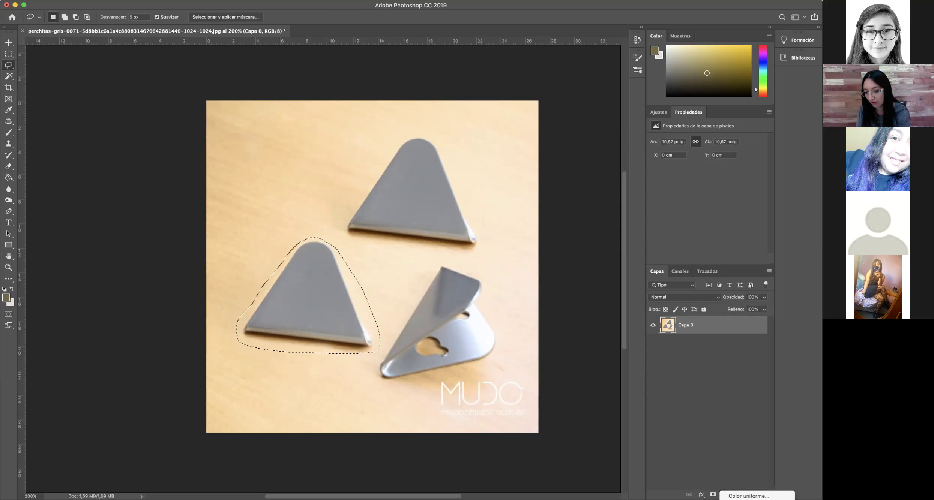
left_click(729, 481)
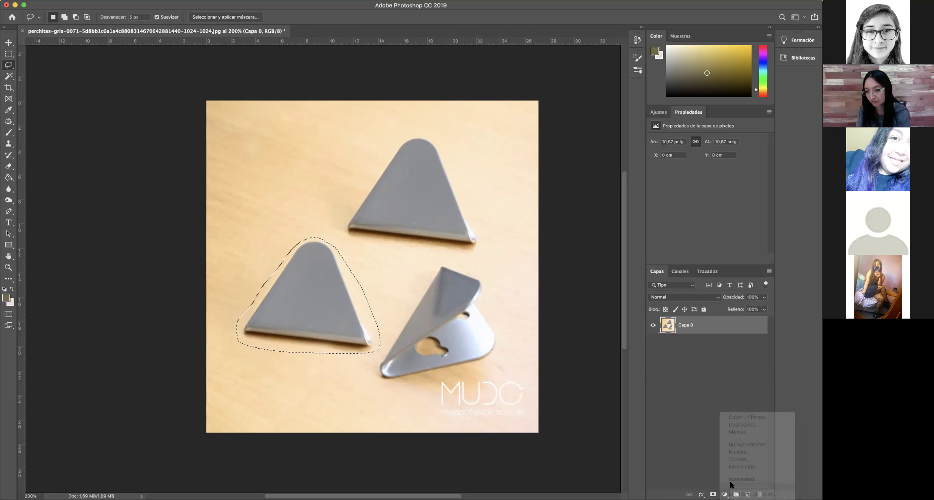
left_click_drag(706, 173, 757, 181)
left_click(716, 174)
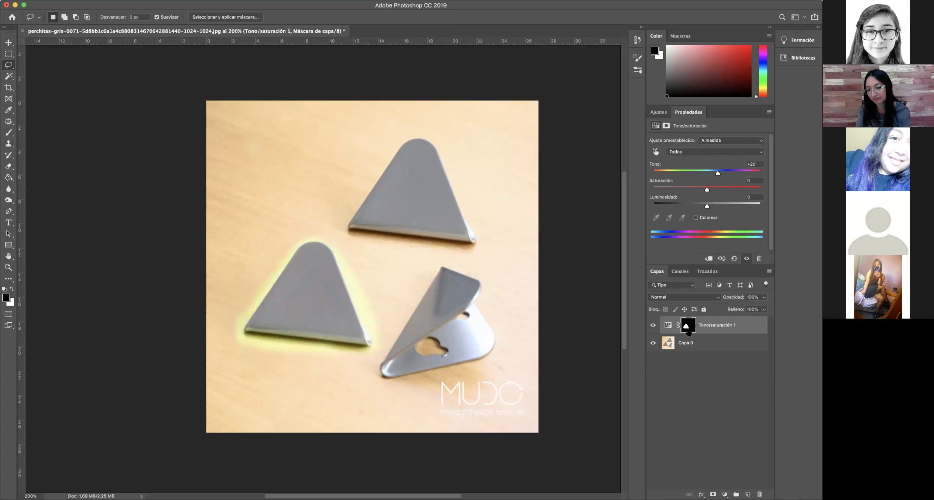
left_click(698, 173)
left_click_drag(705, 190, 726, 207)
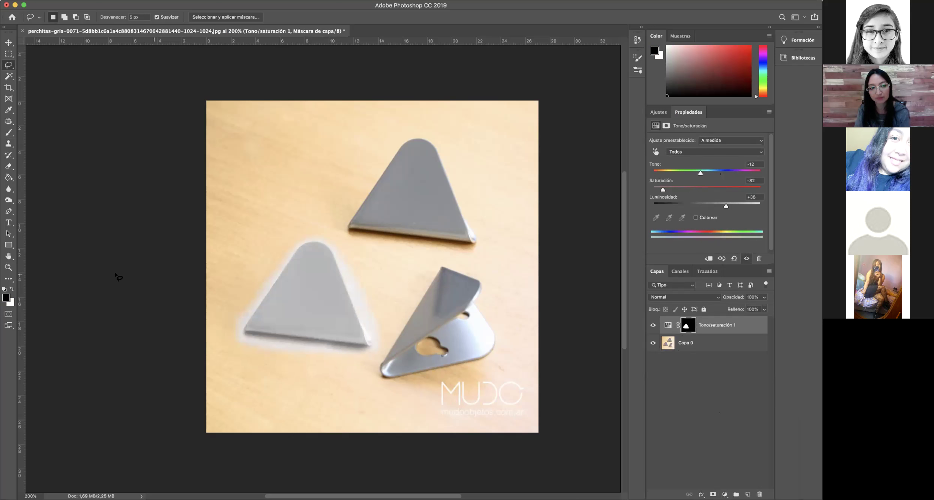
Paint black on the Hue/Saturation mask along the hanger's outer edge, and delete that adjustment layer.
left_click(686, 326)
left_click(8, 133)
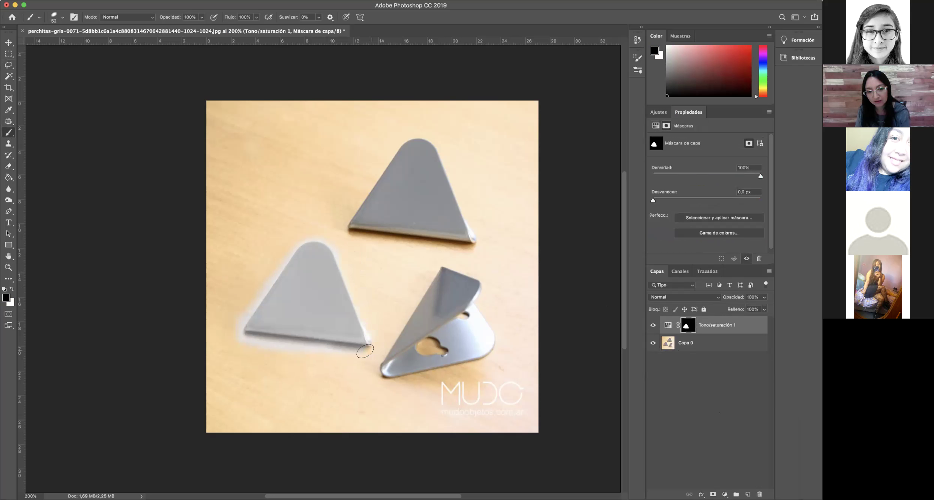
mouse_move(333, 351)
left_mouse_down()
mouse_move(257, 347)
mouse_move(357, 350)
mouse_move(273, 344)
mouse_move(228, 329)
mouse_move(266, 268)
mouse_move(272, 261)
mouse_move(231, 328)
mouse_move(295, 243)
mouse_move(328, 236)
mouse_move(315, 252)
mouse_move(328, 253)
left_mouse_up()
left_click_drag(729, 326, 759, 494)
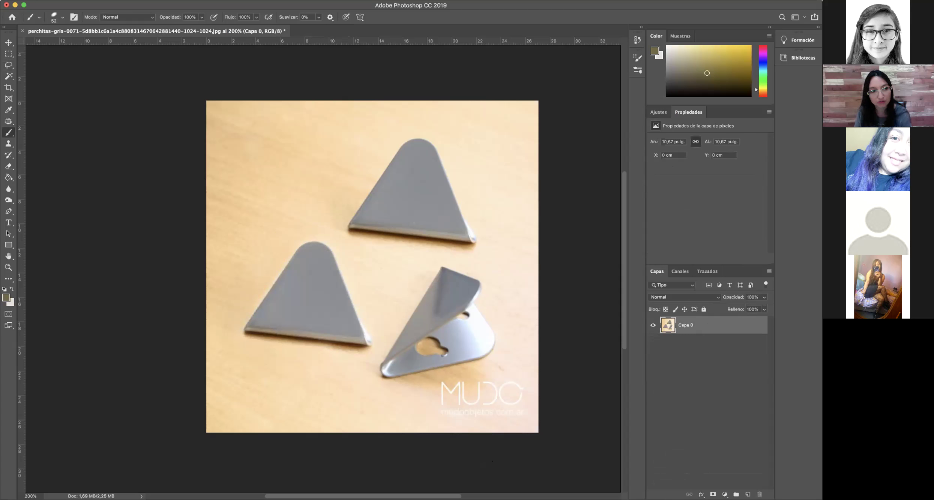
Select a five-sided area of empty wood beside the top hanger with the Polygonal Lasso.
left_click(9, 67)
left_click(37, 74)
left_click(256, 165)
left_click(303, 220)
left_click(343, 179)
left_click(354, 142)
left_click(269, 143)
left_click(256, 163)
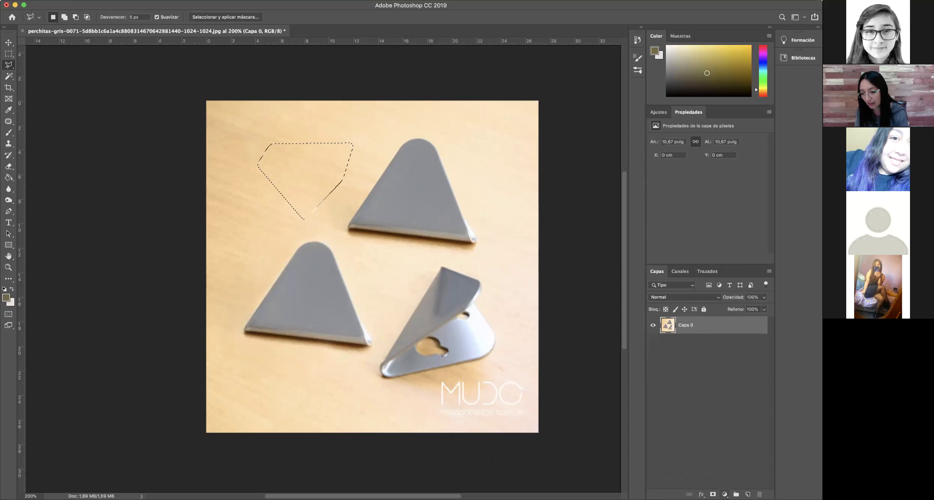
Add a midtone Color Balance adjustment to the selected wood with cyan-red -63, magenta-green +45 and yellow-blue +100.
left_click(724, 494)
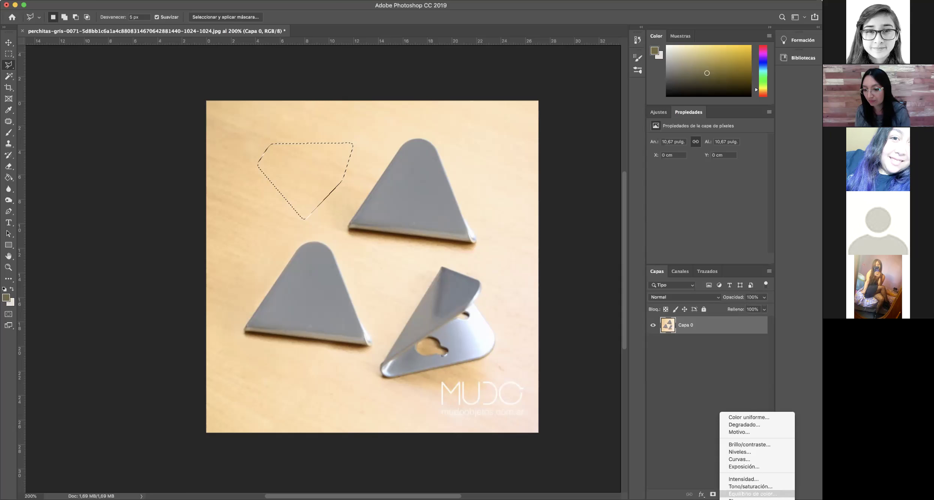
left_click(752, 494)
left_click_drag(695, 160, 687, 160)
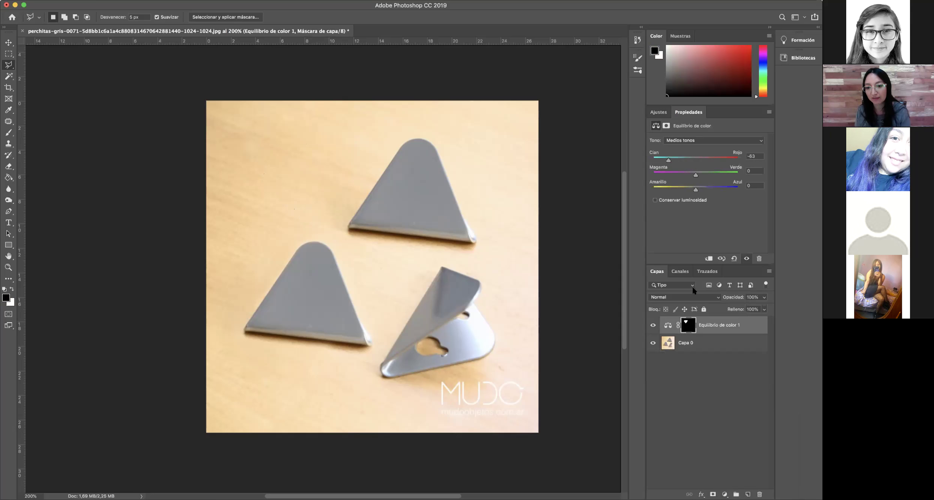
left_click_drag(696, 174, 715, 194)
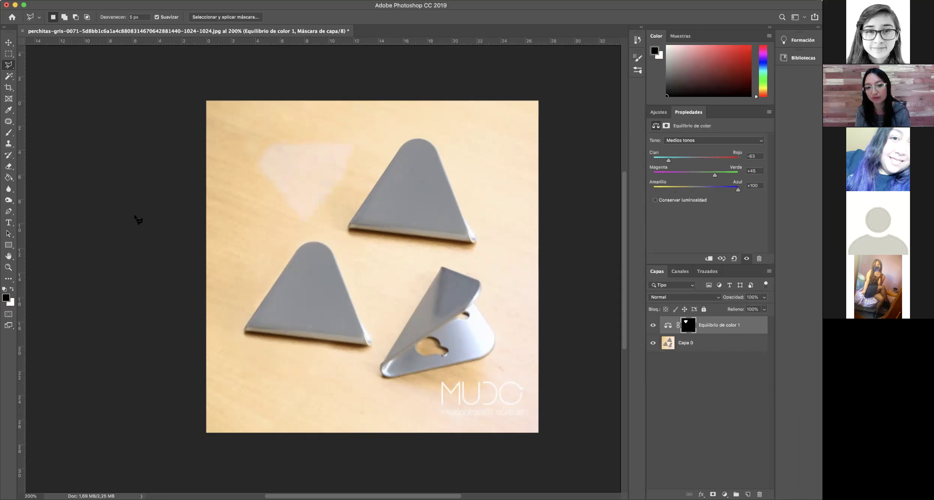
Brush the Color Balance mask with black inside the tinted area and with white over the wood in the photo's upper-left corner.
left_click(9, 133)
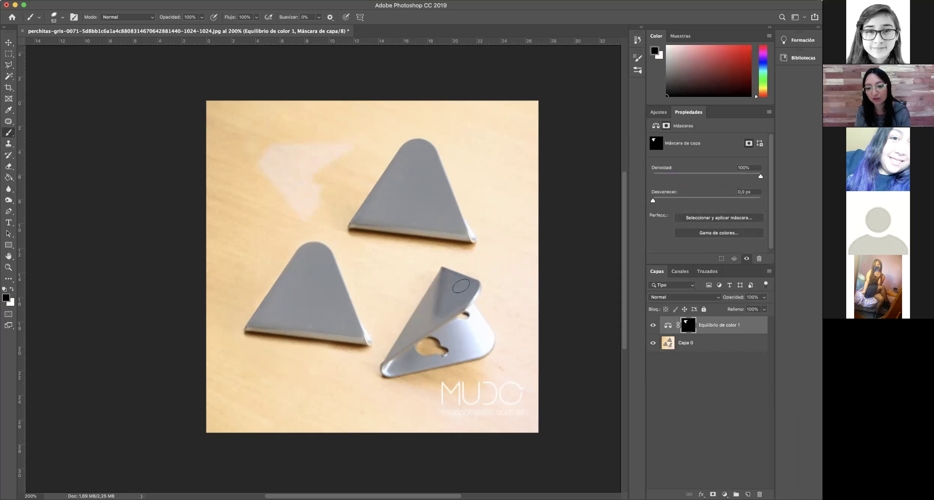
left_click(12, 289)
mouse_move(262, 190)
left_mouse_down()
mouse_move(220, 205)
mouse_move(189, 188)
mouse_move(266, 147)
mouse_move(328, 135)
mouse_move(308, 118)
mouse_move(310, 101)
mouse_move(247, 126)
mouse_move(292, 175)
mouse_move(290, 197)
mouse_move(294, 181)
mouse_move(259, 200)
mouse_move(212, 203)
mouse_move(213, 225)
mouse_move(214, 182)
mouse_move(233, 229)
mouse_move(241, 211)
mouse_move(271, 208)
mouse_move(235, 278)
mouse_move(233, 240)
left_mouse_up()
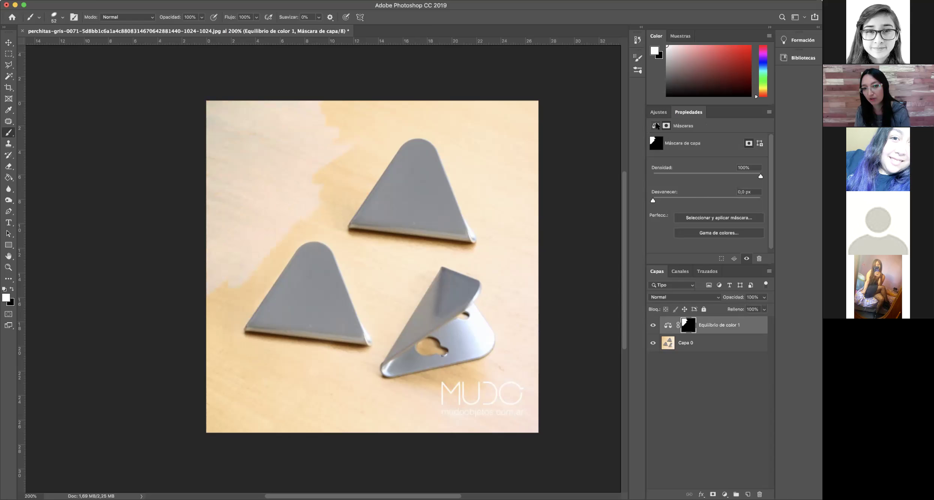
Set the Color Balance midtones to cyan-red +49, magenta-green -38 and yellow-blue -30.
left_click(668, 325)
mouse_move(668, 160)
left_mouse_down()
mouse_move(702, 174)
mouse_move(679, 175)
left_mouse_up()
left_click(716, 158)
left_click_drag(733, 190, 682, 192)
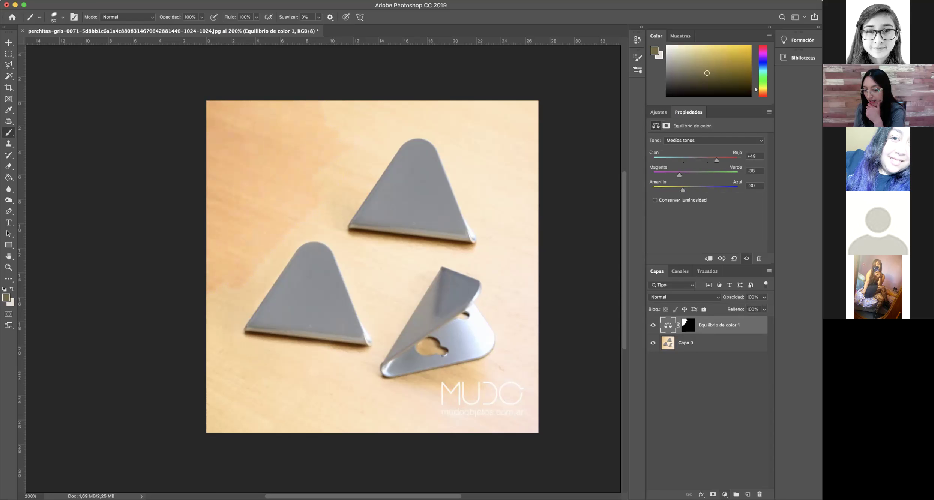
left_click(724, 494)
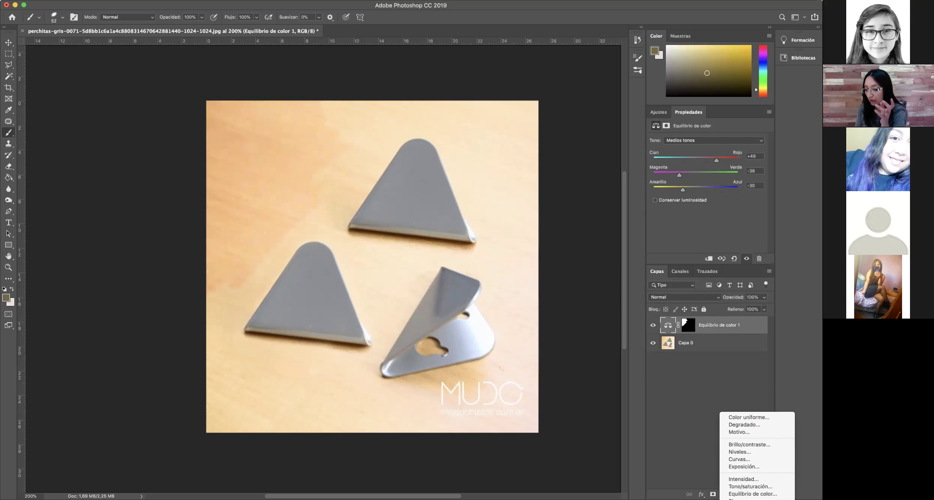
left_click(702, 403)
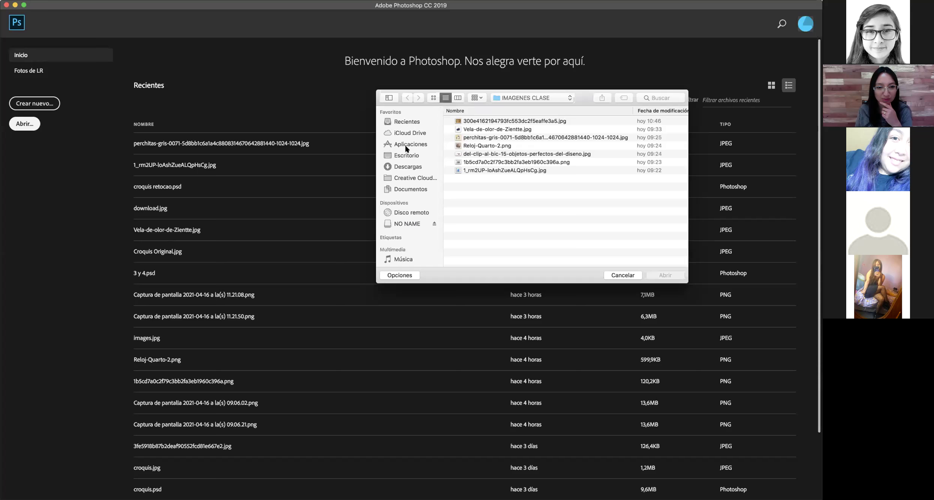
left_click(405, 155)
double_click(475, 121)
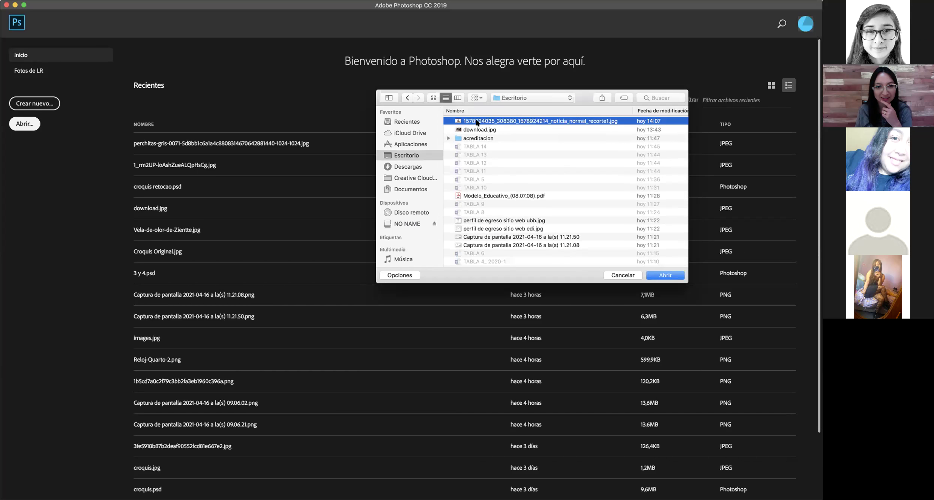
left_click(8, 268)
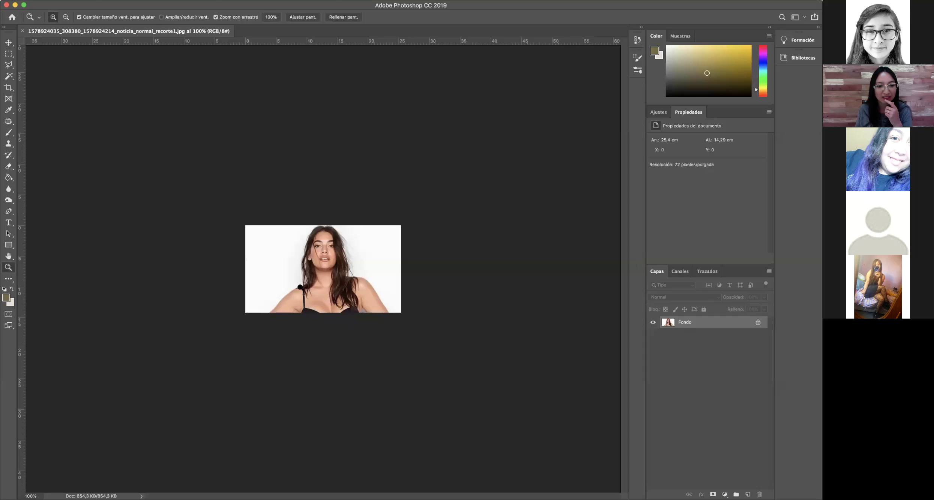
left_click(342, 278)
left_click(343, 278)
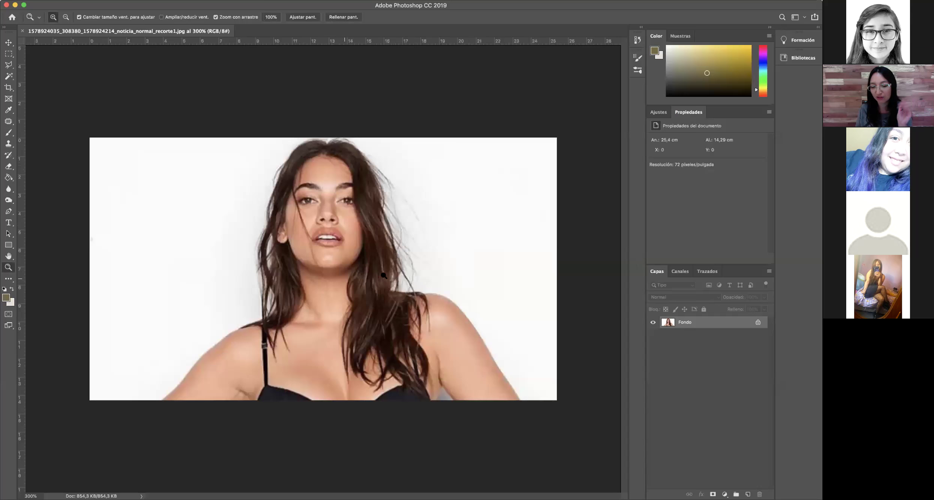
Convert the portrait's locked background into a regular layer and open it enlarged in the Liquify filter.
double_click(682, 325)
left_click(628, 257)
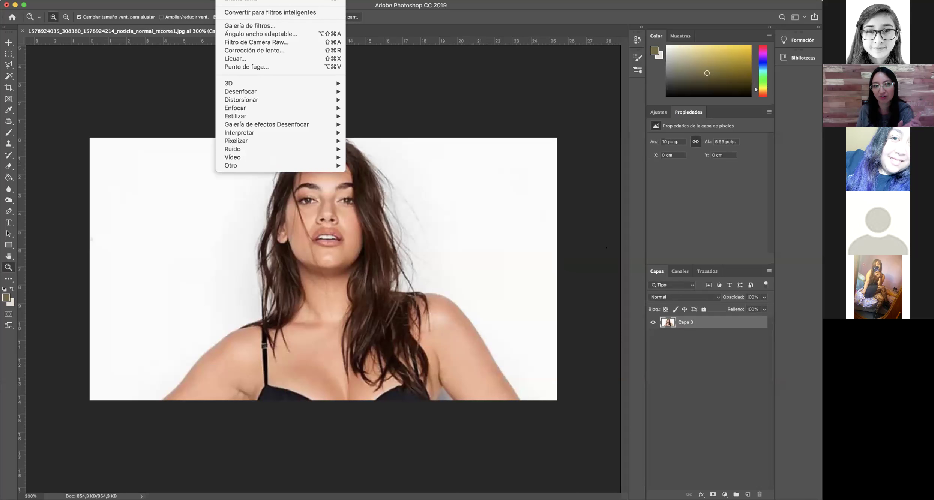
left_click(232, 58)
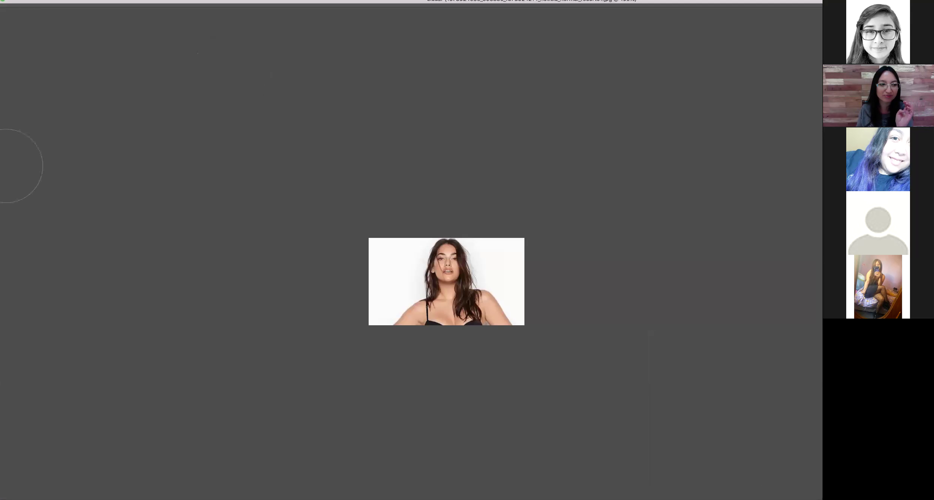
key("z")
left_click(469, 289)
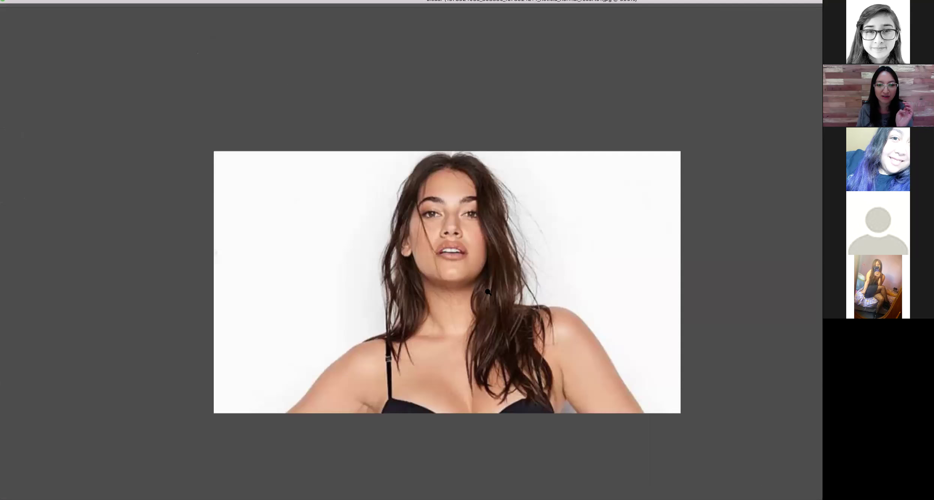